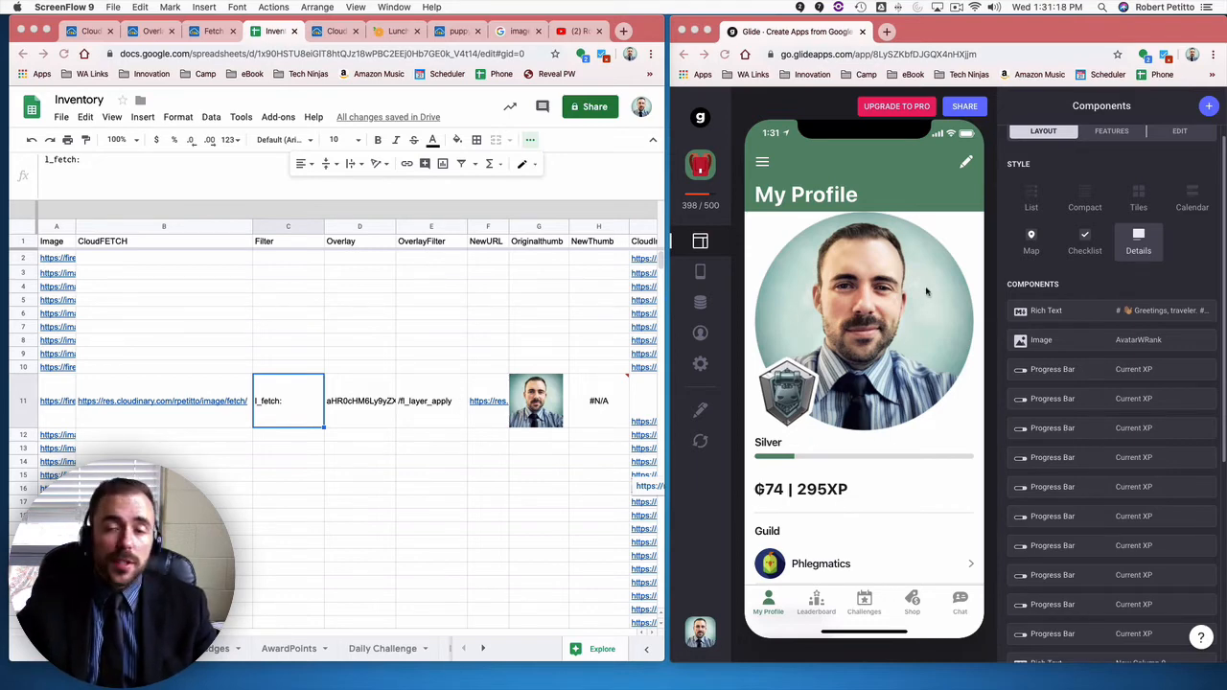
scroll(940, 308, down, 1)
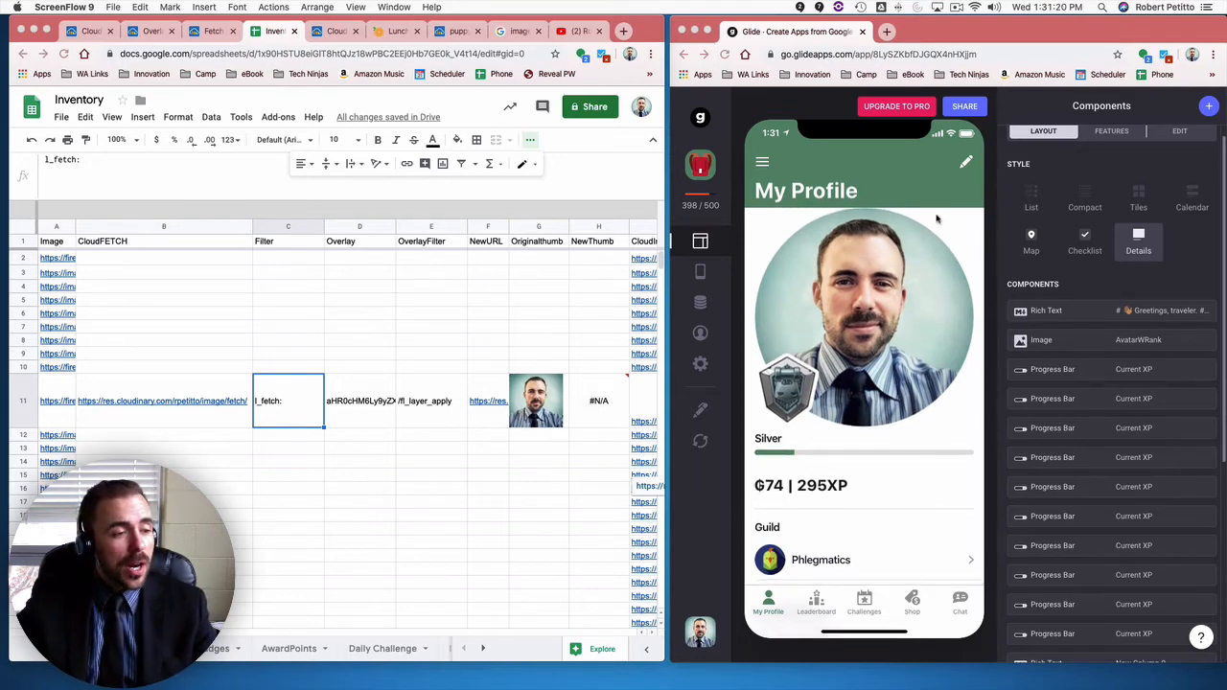
scroll(939, 248, up, 1)
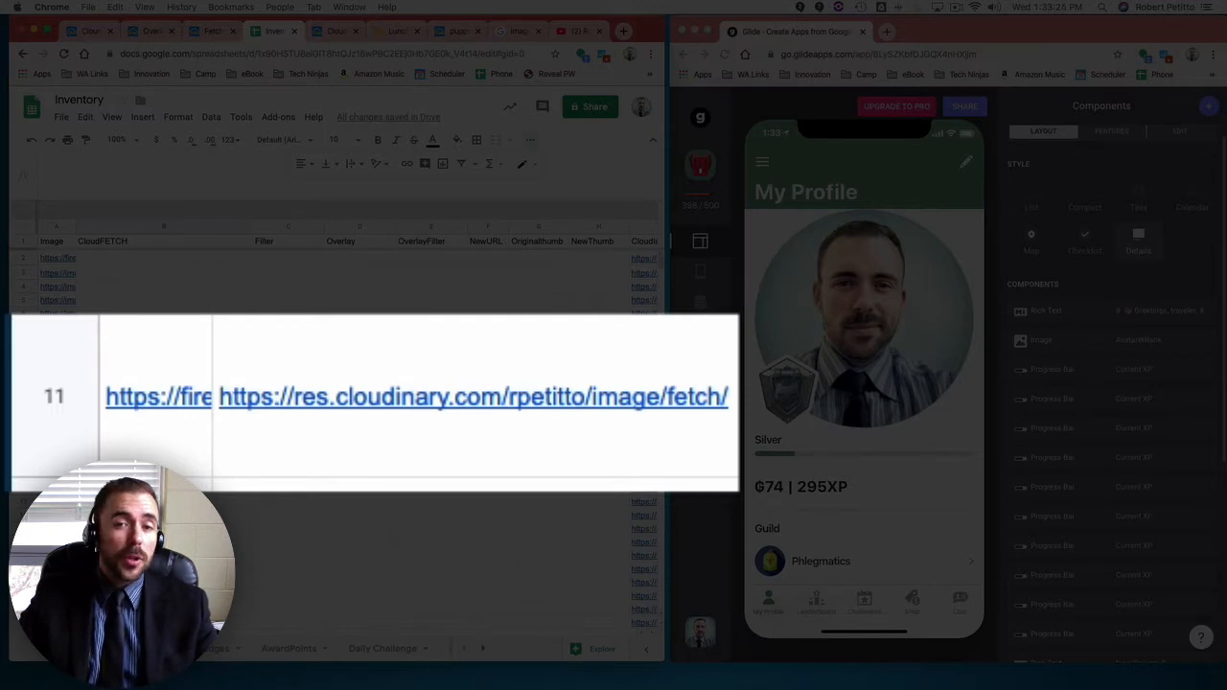
Enter the formula =B11&A11 in cell B12 to join the Cloudinary fetch address with the image URL
click(168, 437)
click(576, 440)
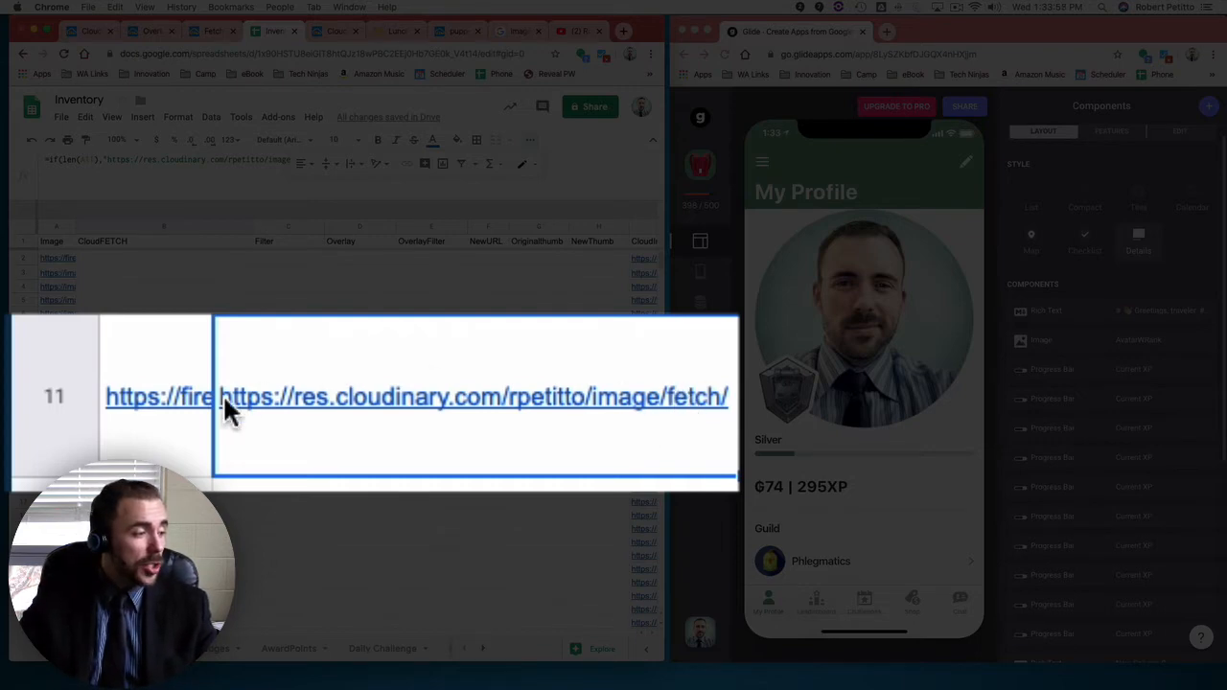
click(175, 435)
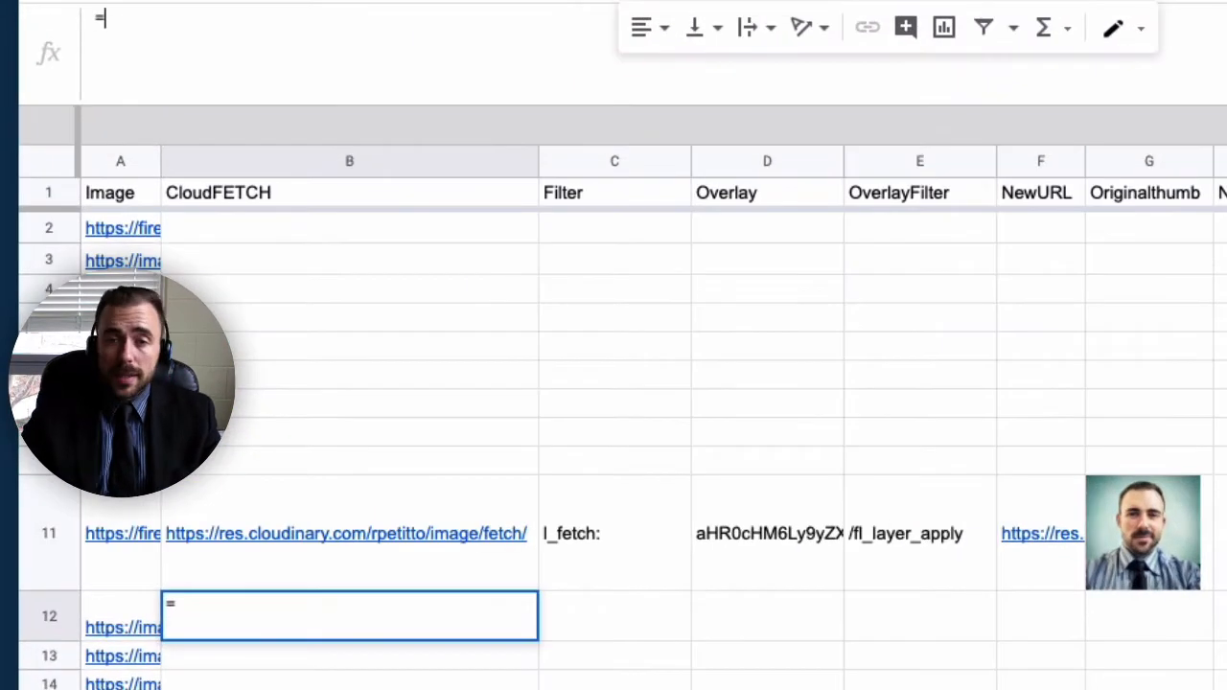
text(B11)
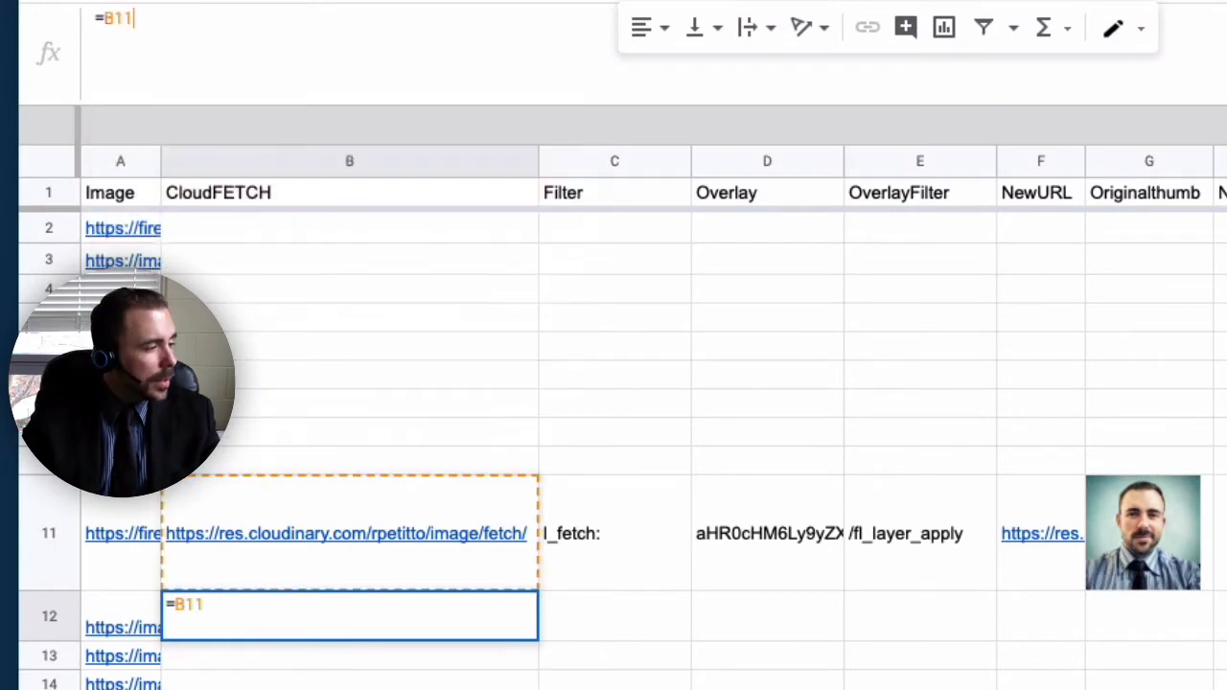
text(&)
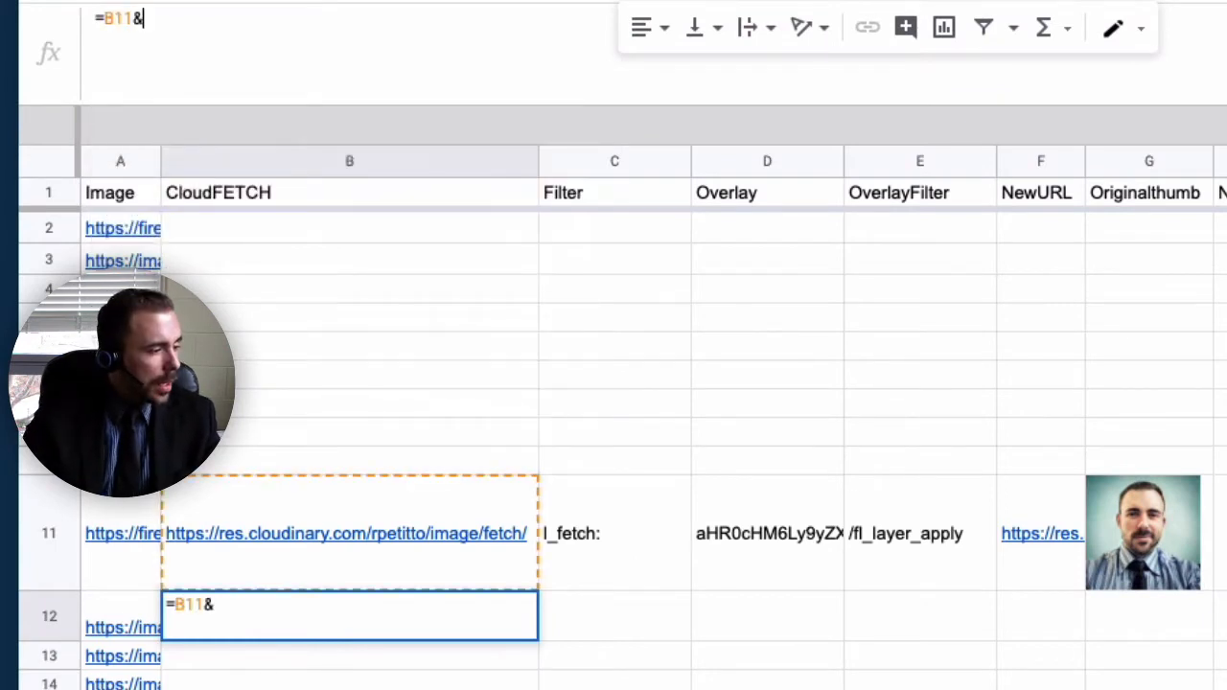
text(A11)
key(Return)
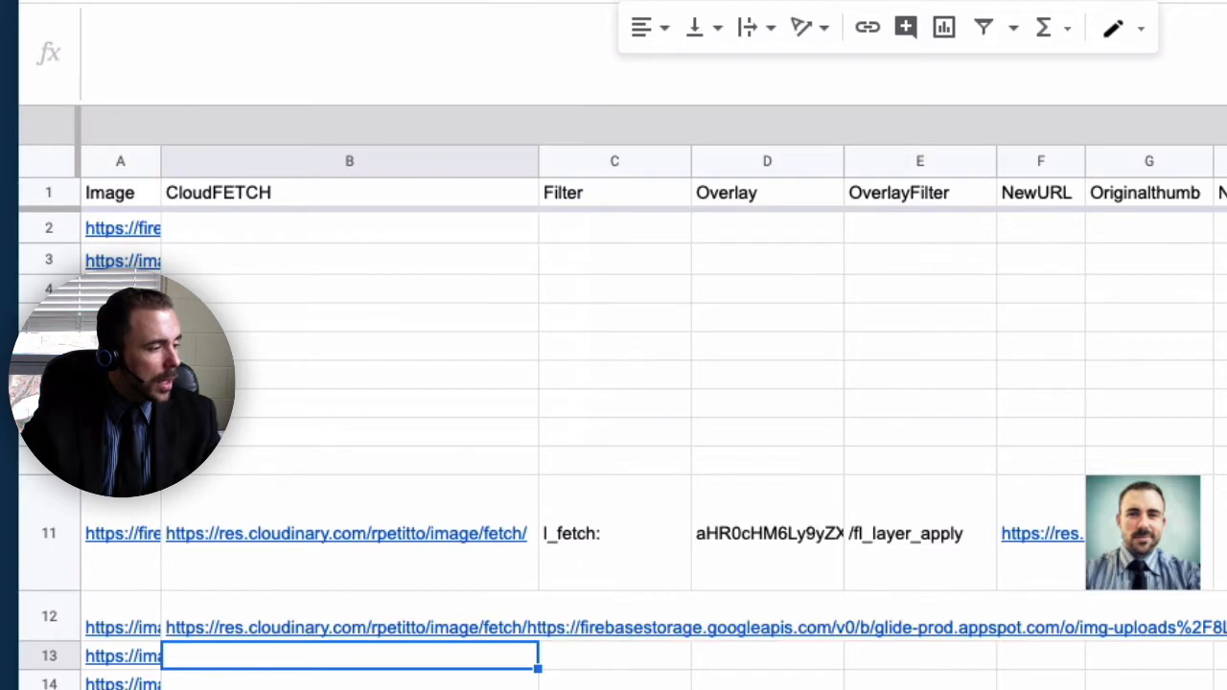
Wrap the joined address in cell B12 in an Image function so the formula reads =Image(B11&A11)
click(335, 625)
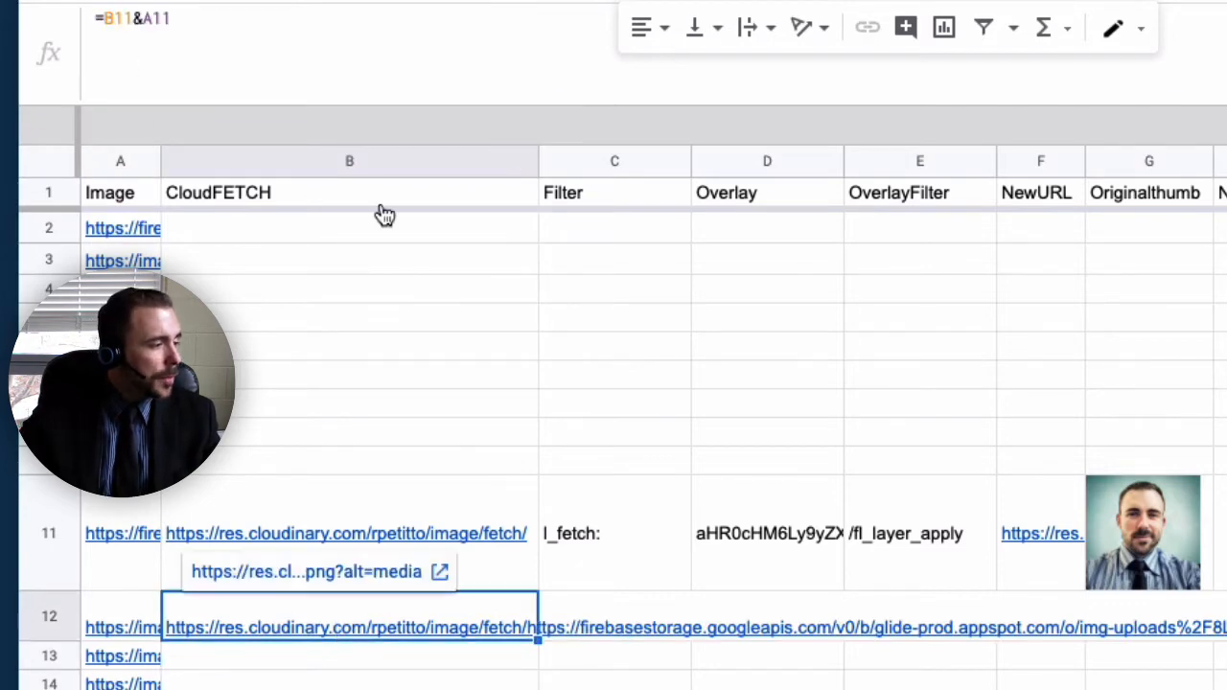
click(143, 80)
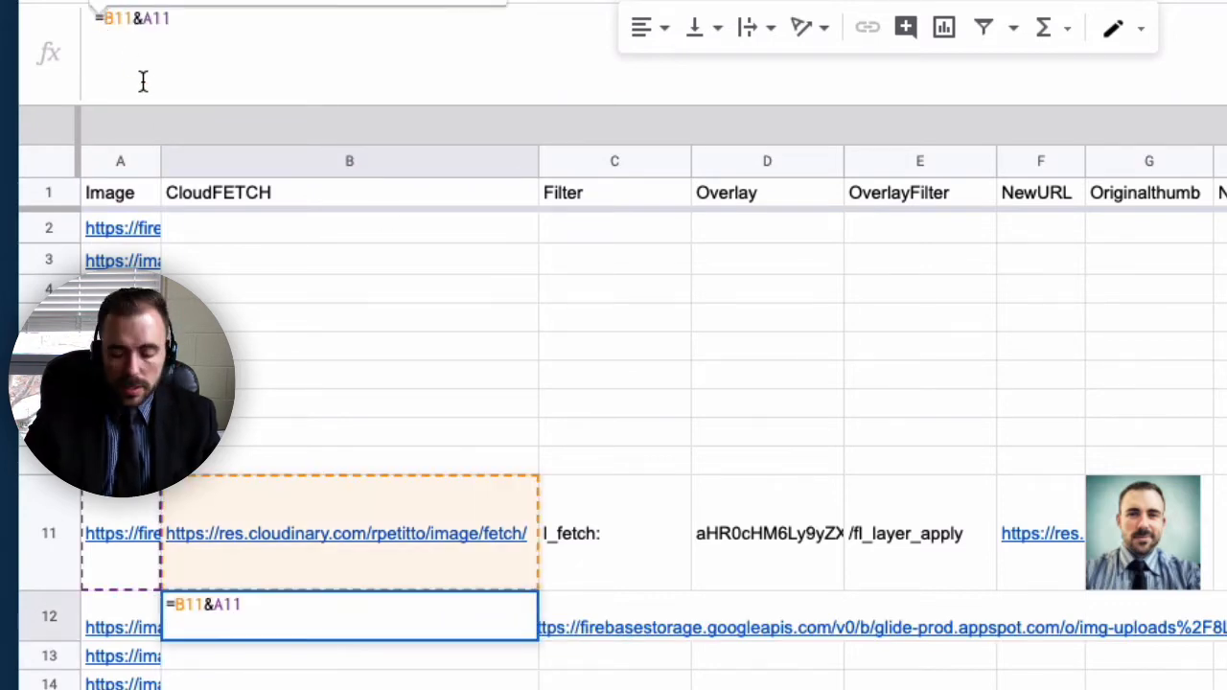
text(Image(B11&A11)
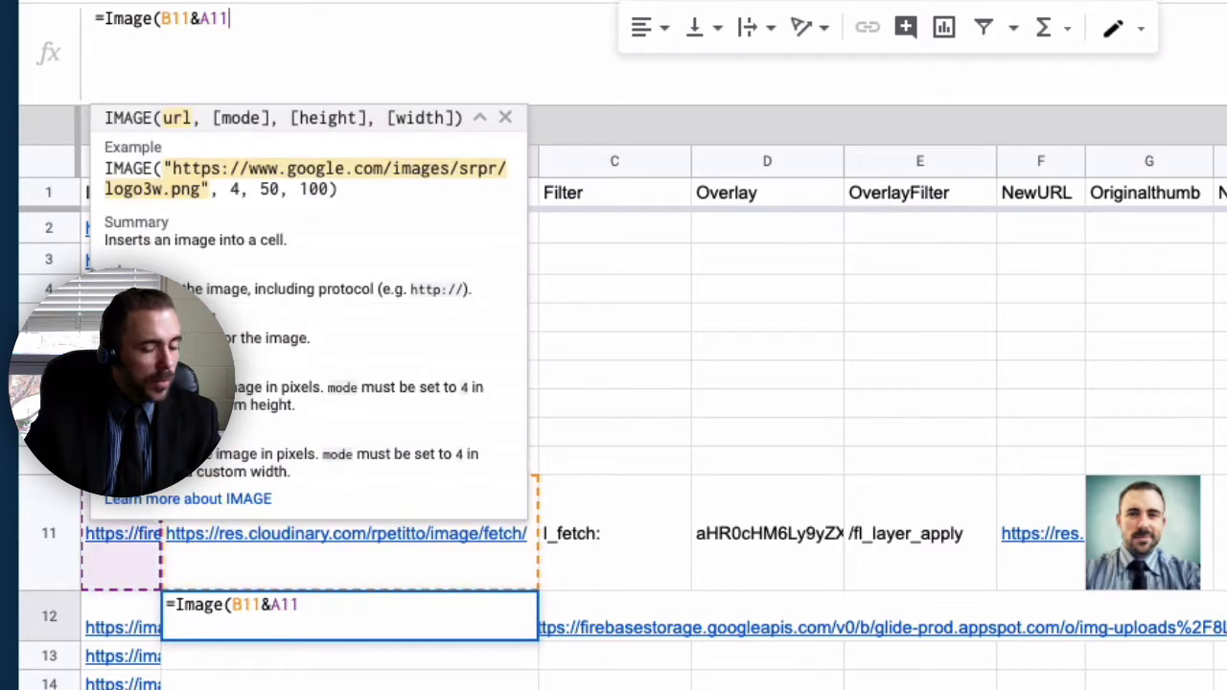
text())
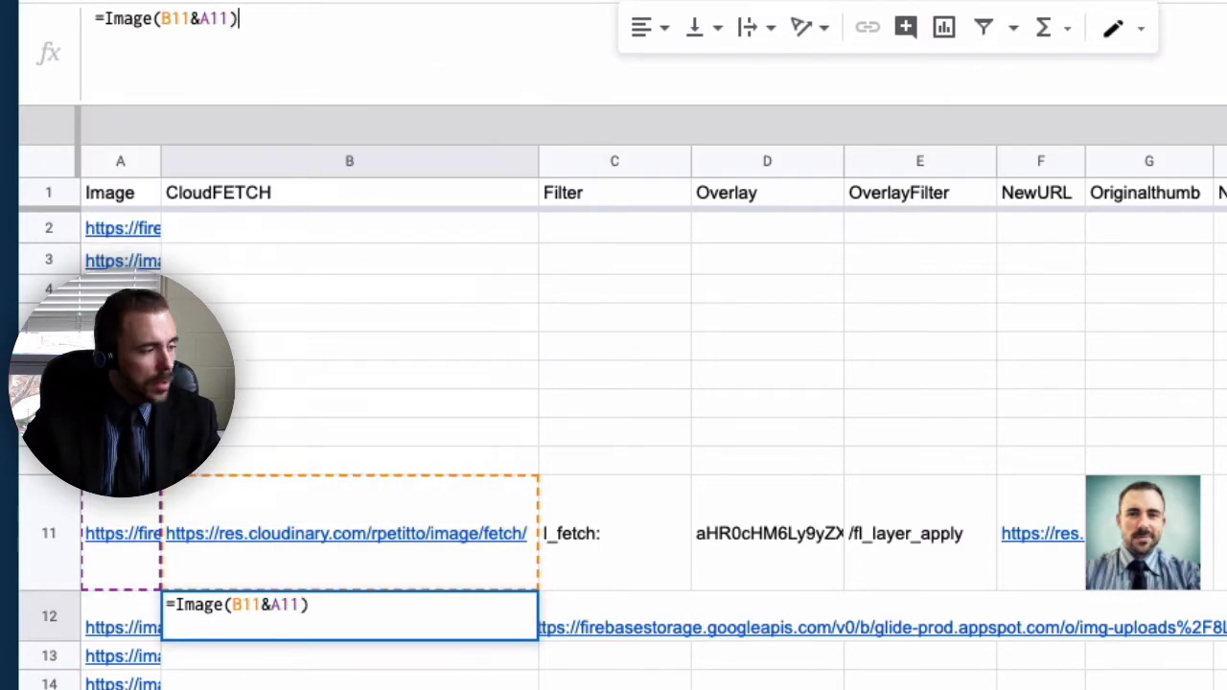
key(Return)
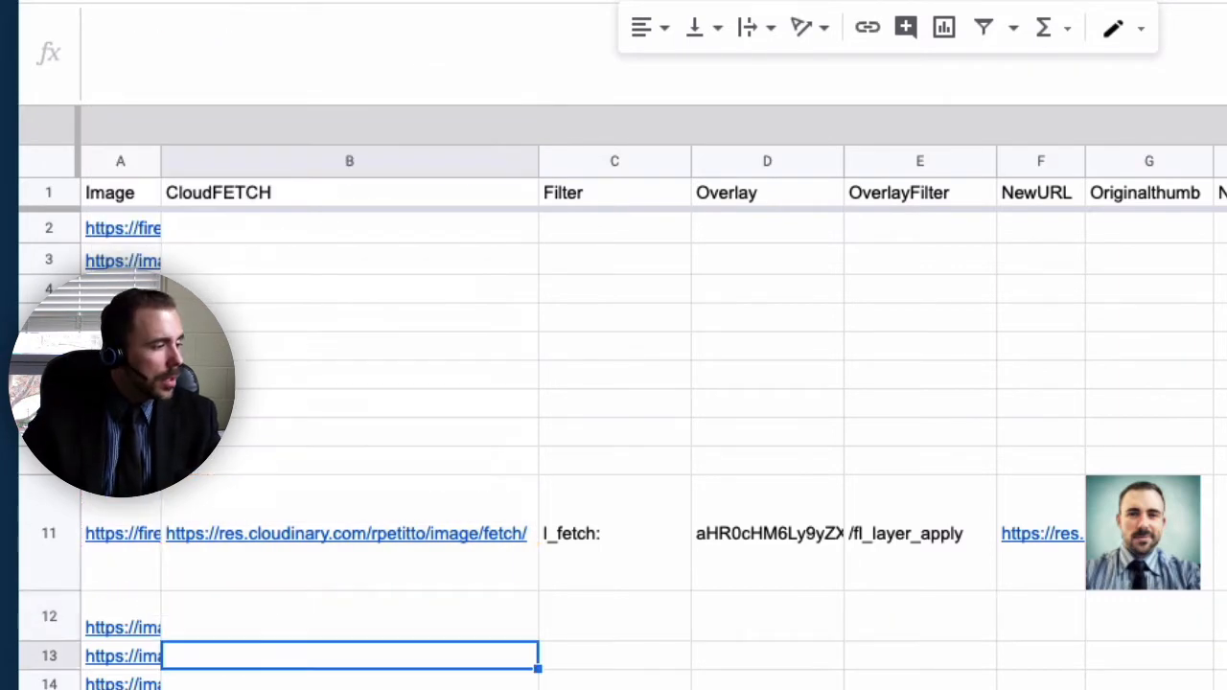
URL-encode the A11 reference in cell B12 so the formula reads =Image(B11&encodeURL(A11))
click(305, 612)
click(198, 13)
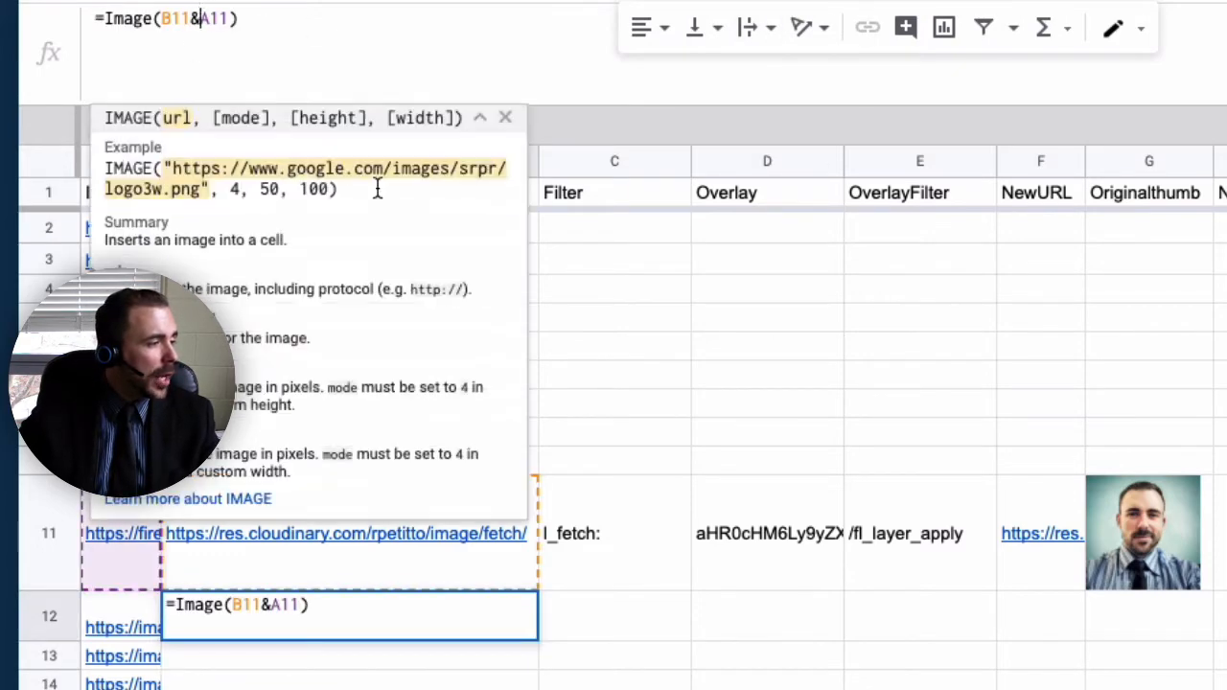
text(enco)
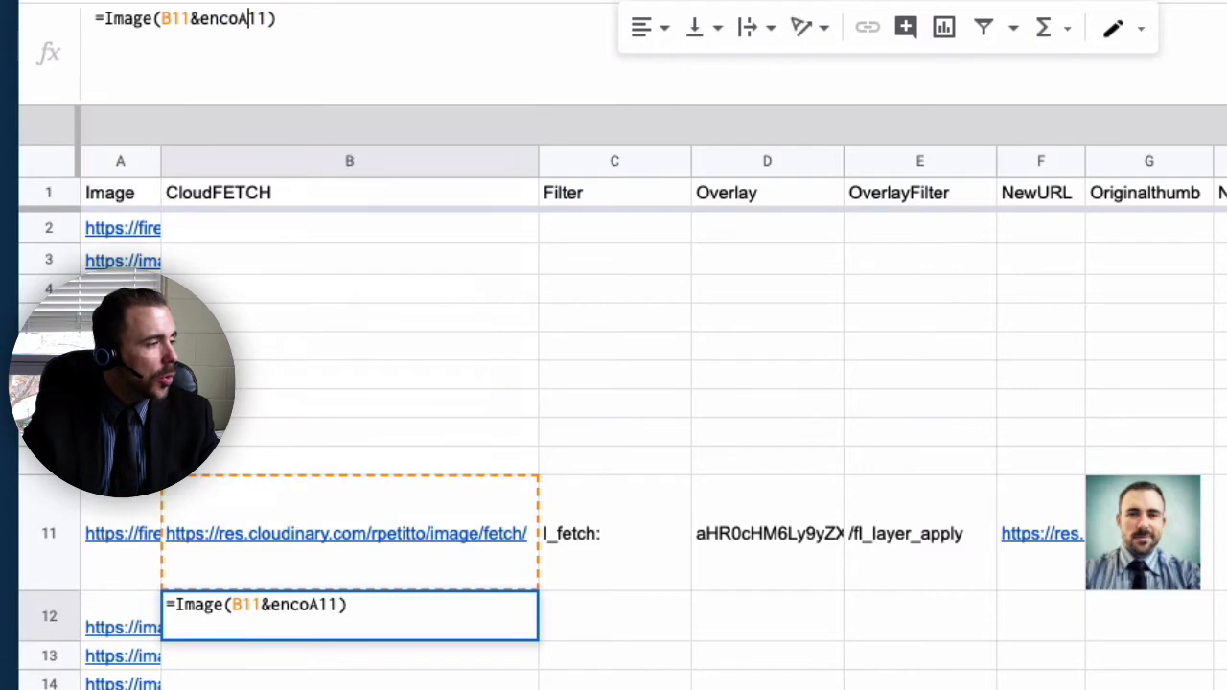
key(BackSpace)
key(BackSpace)
key(BackSpace)
key(BackSpace)
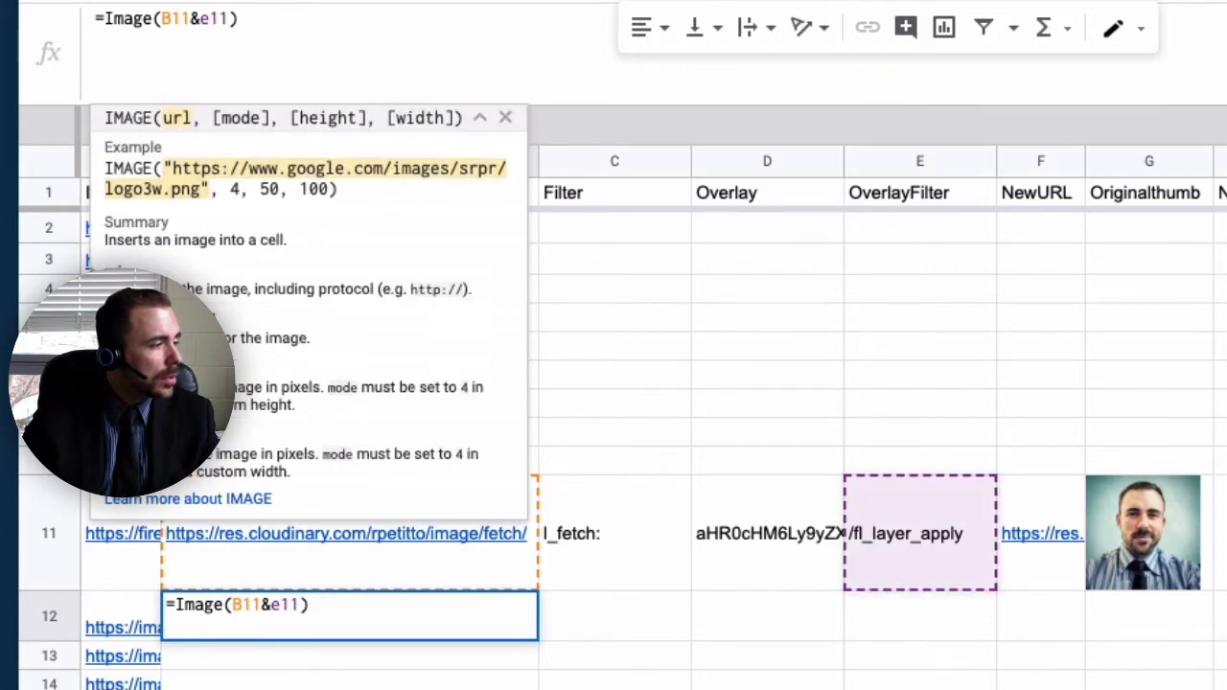
text(nc)
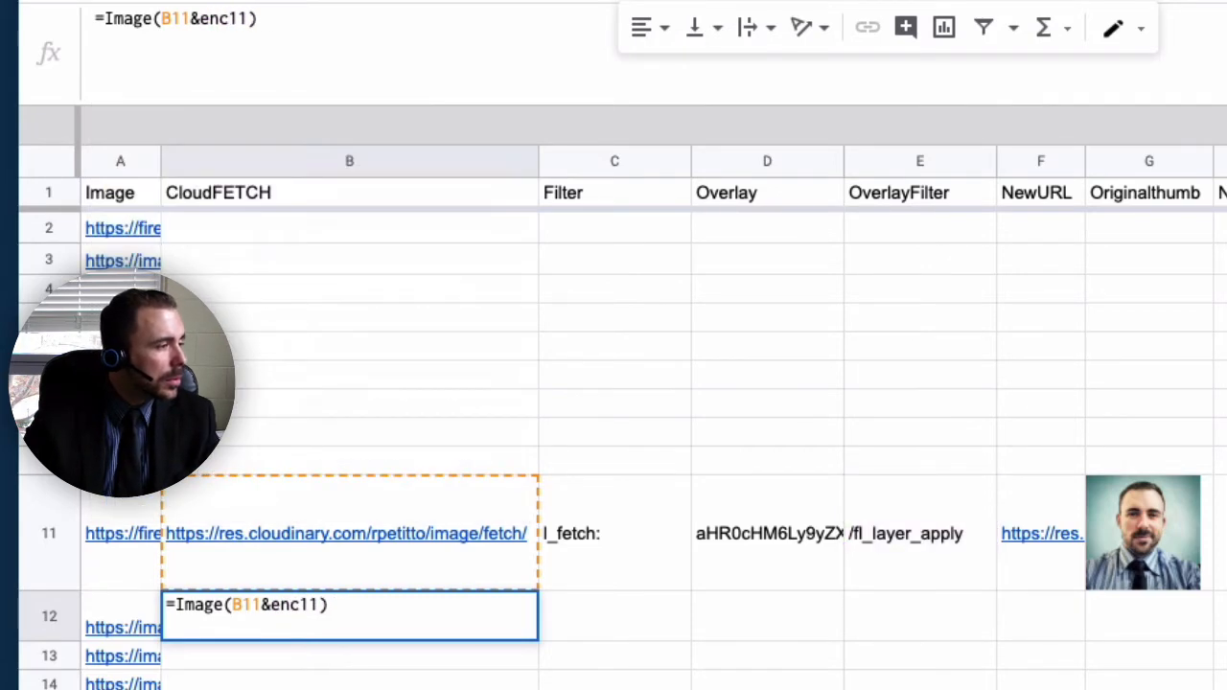
text(odeUR)
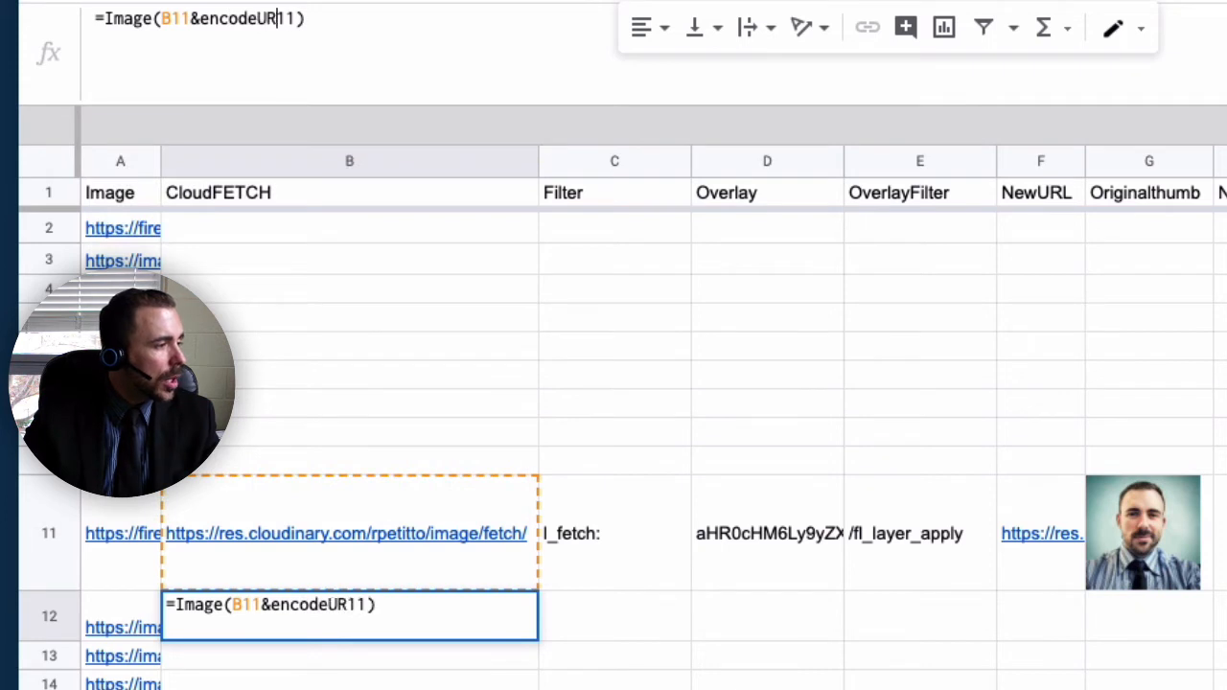
text(L()
key(Right)
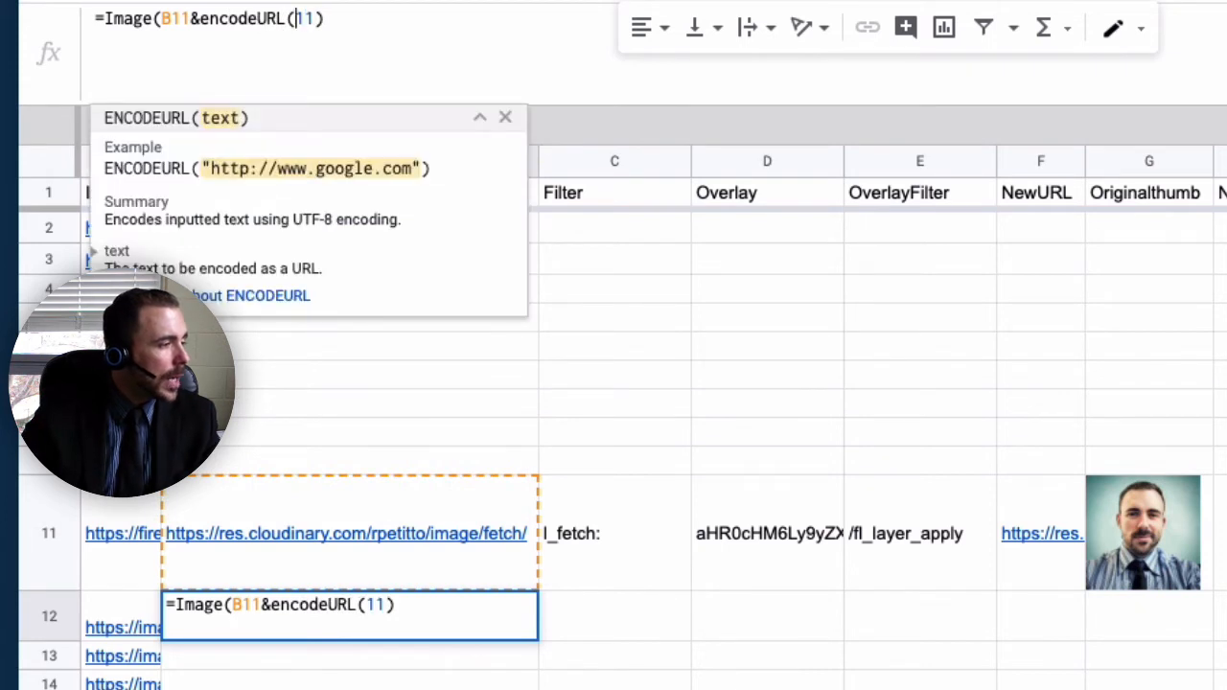
text(A)
key(Right)
key(Right)
text())
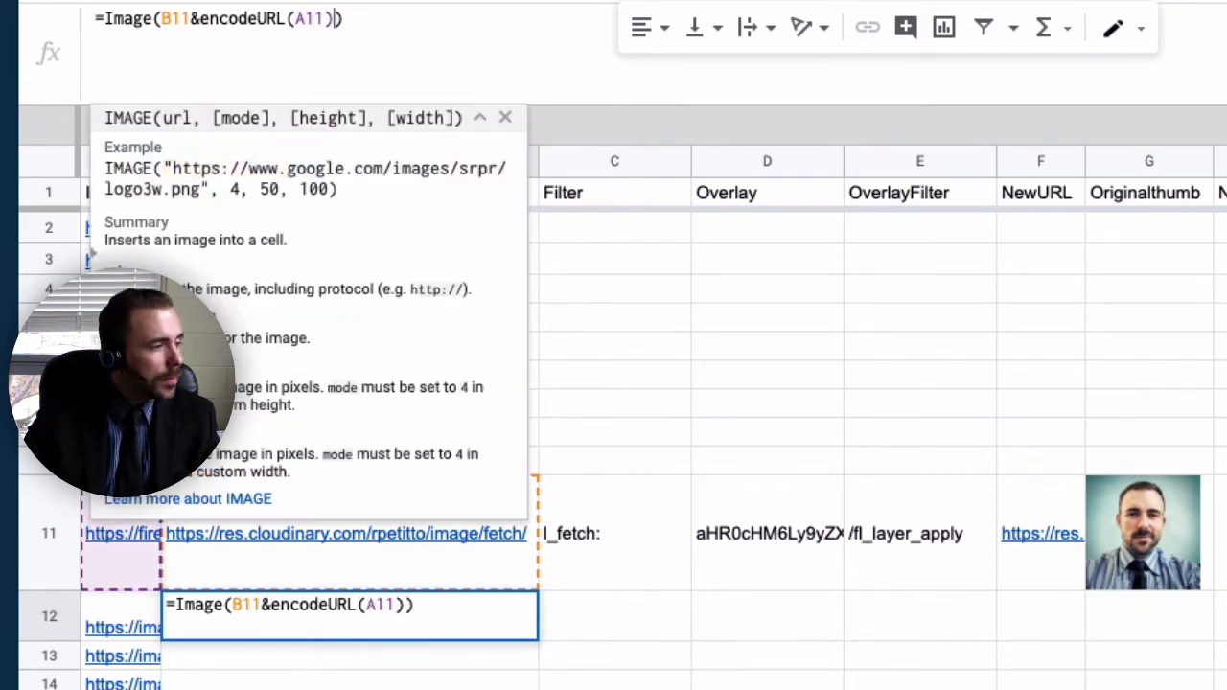
key(Return)
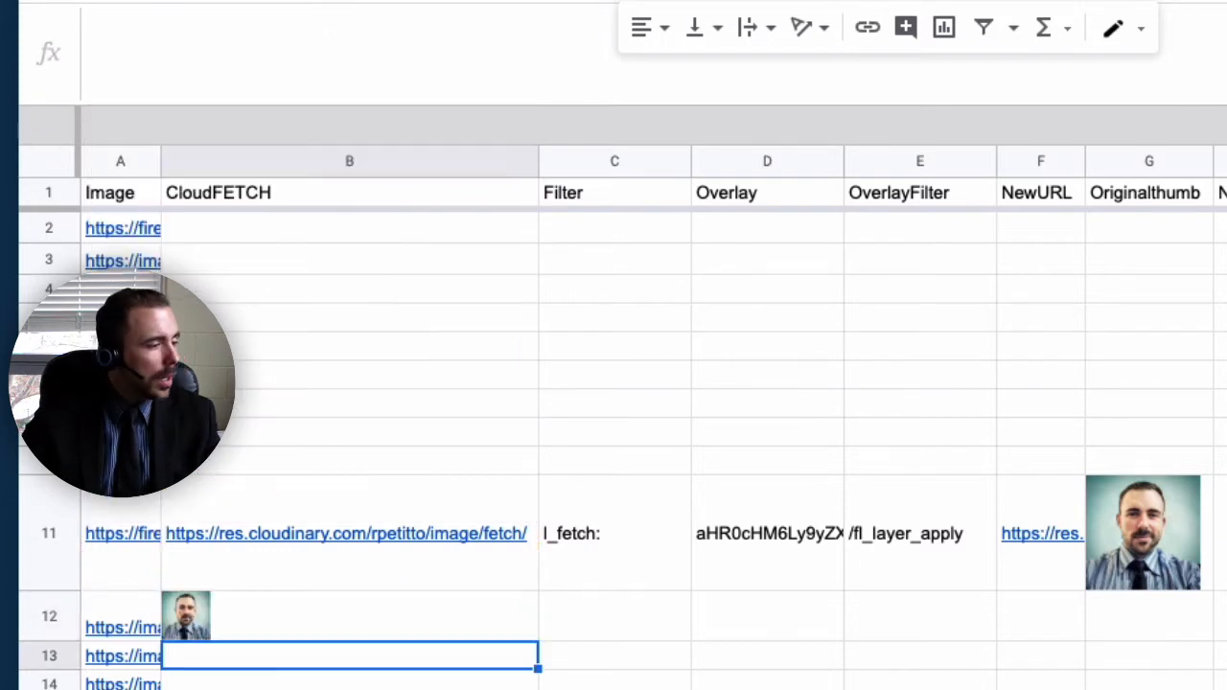
Review the image formula in B12 and the Image, CloudFETCH and Filter cells of row 11
click(184, 628)
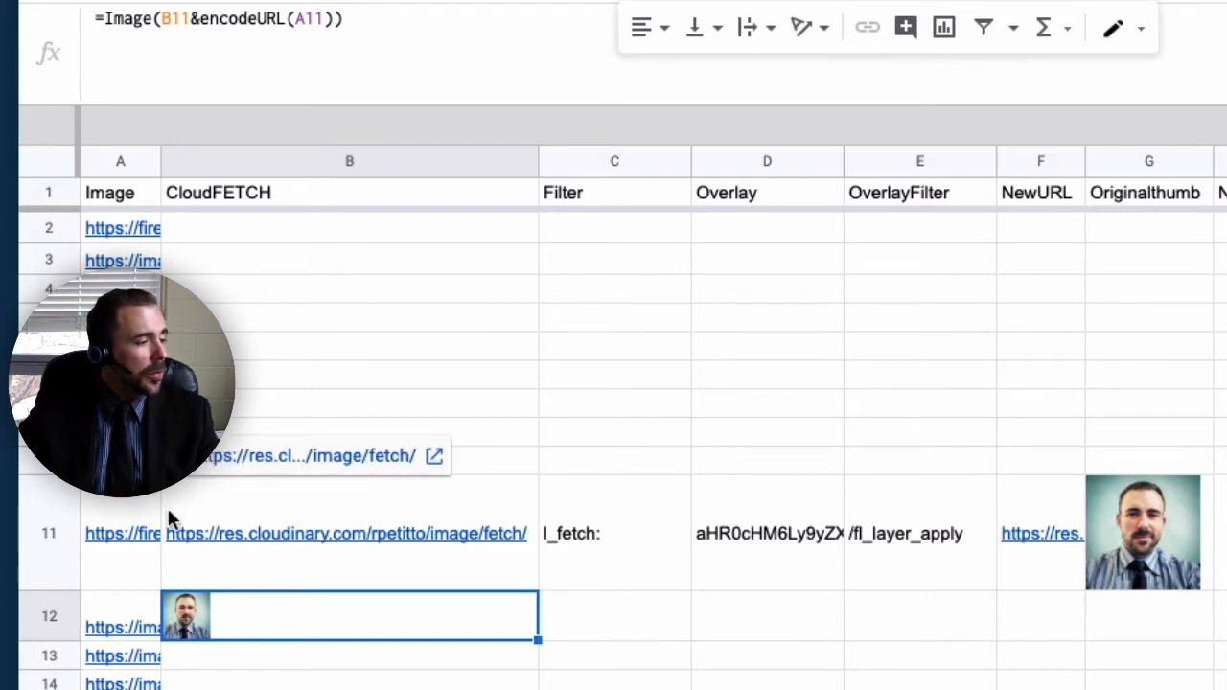
click(120, 535)
click(354, 562)
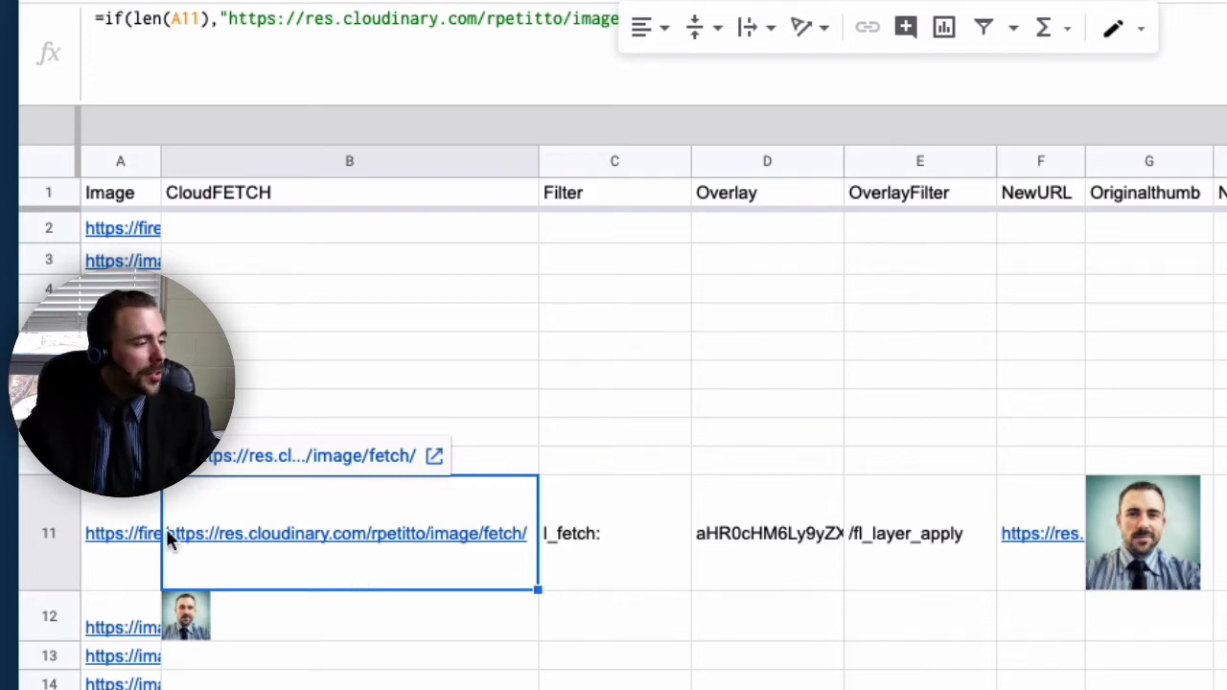
click(146, 555)
click(252, 554)
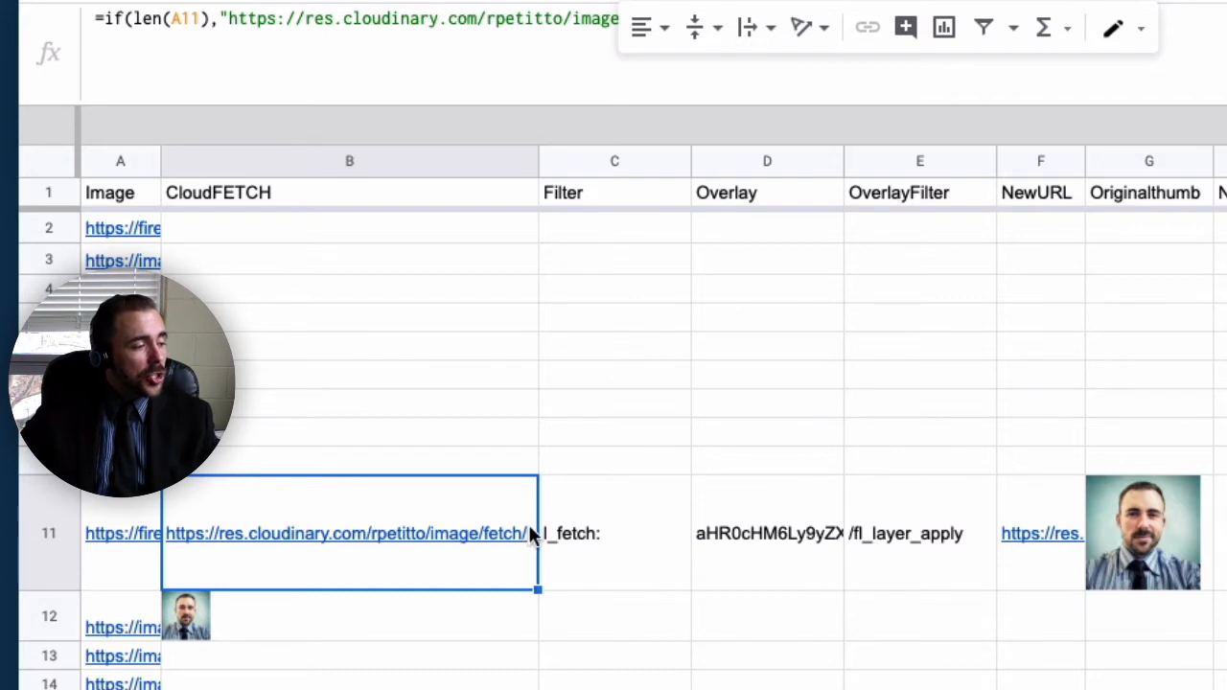
mouse_move(521, 535)
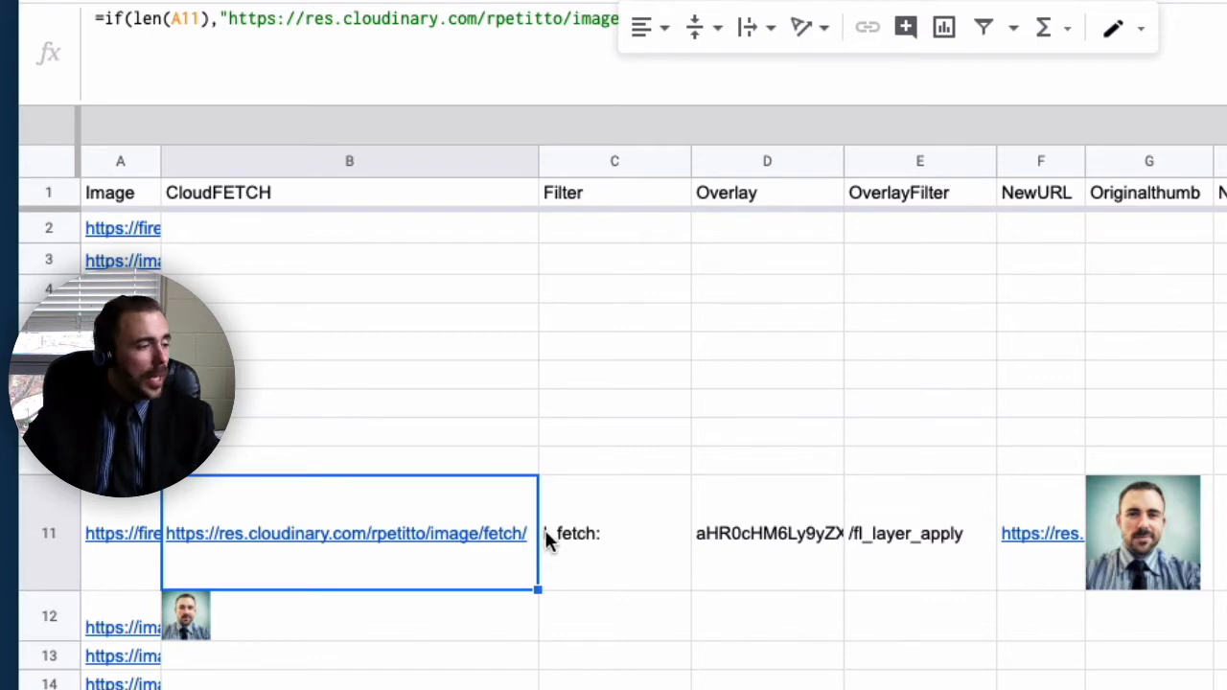
click(572, 537)
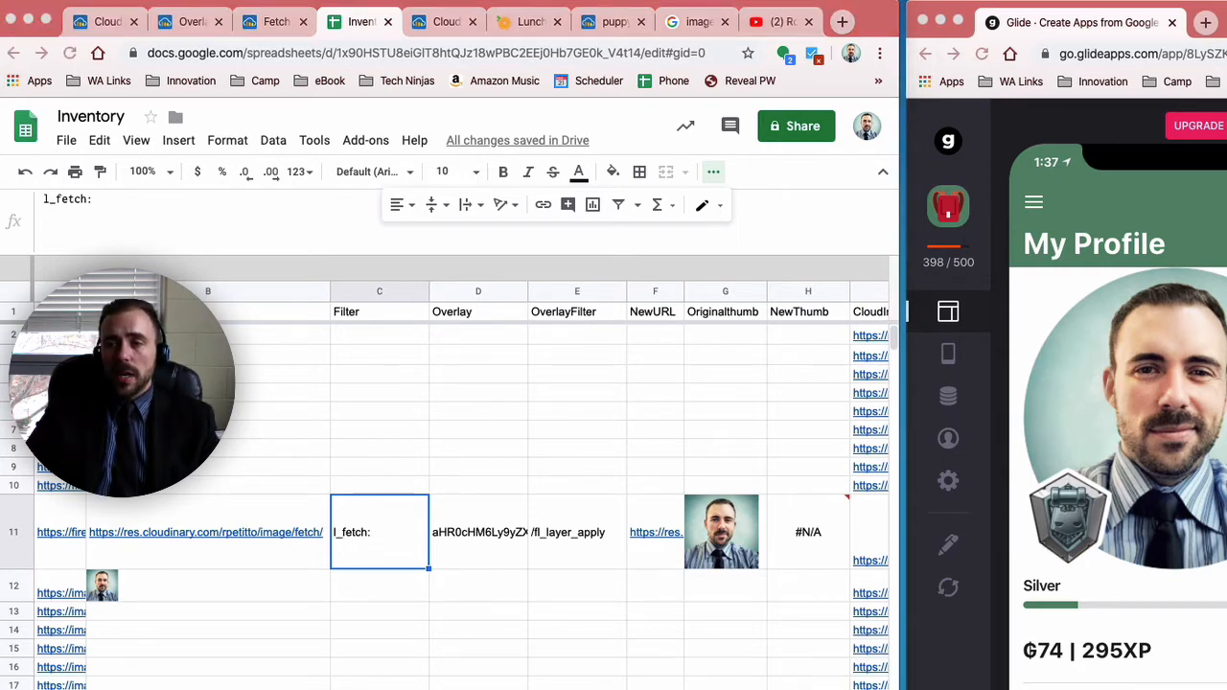
On base64encode.org, encode the Cloudinary image URL ending in Ranks/R8_pvborb.png to Base64 and select the encoded text
drag(876, 2, 791, 32)
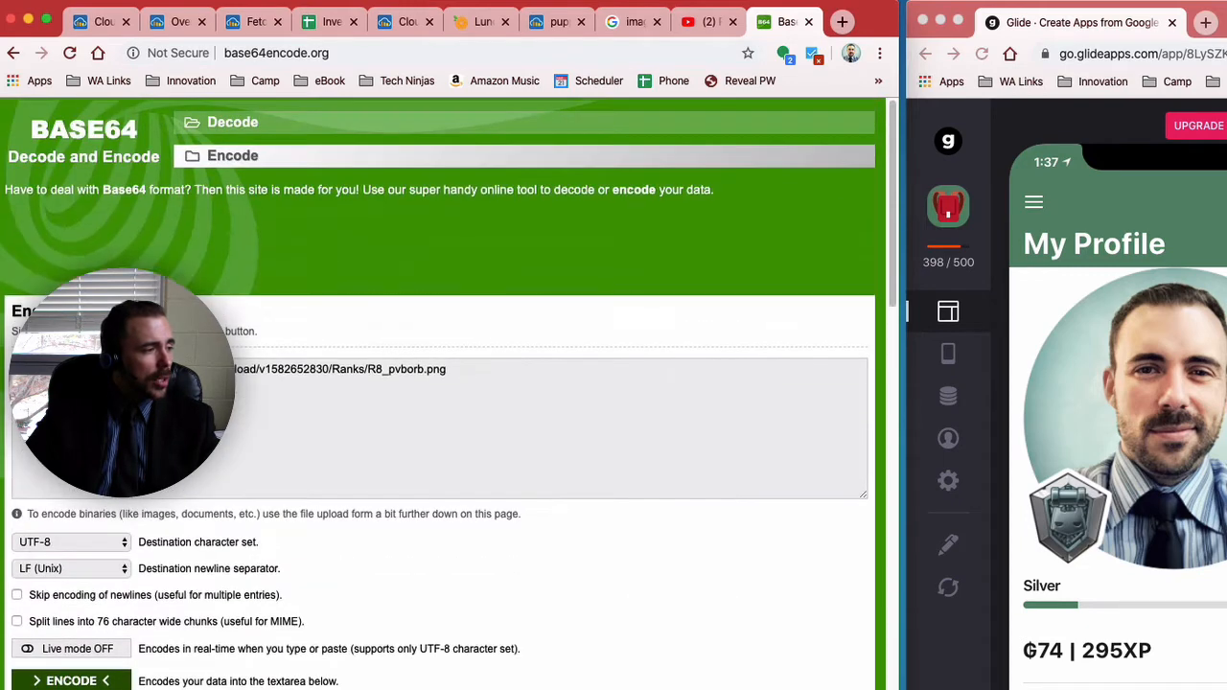
scroll(438, 288, up, 5)
key(super+a)
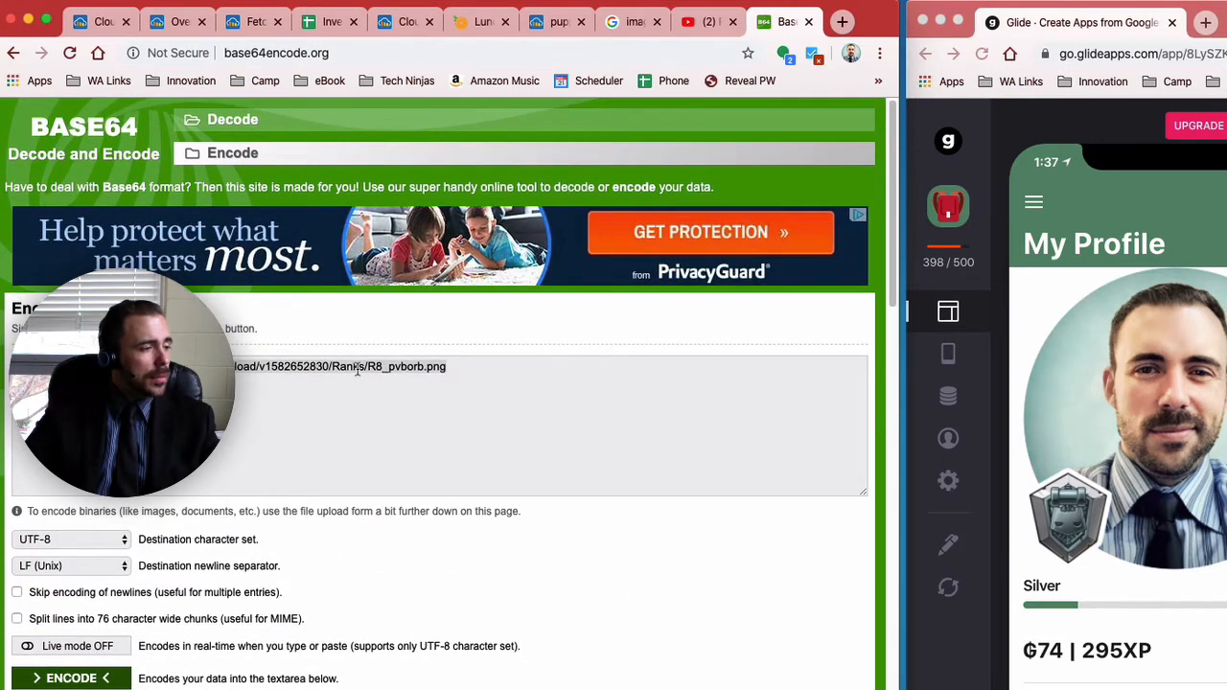
scroll(399, 523, down, 3)
click(81, 509)
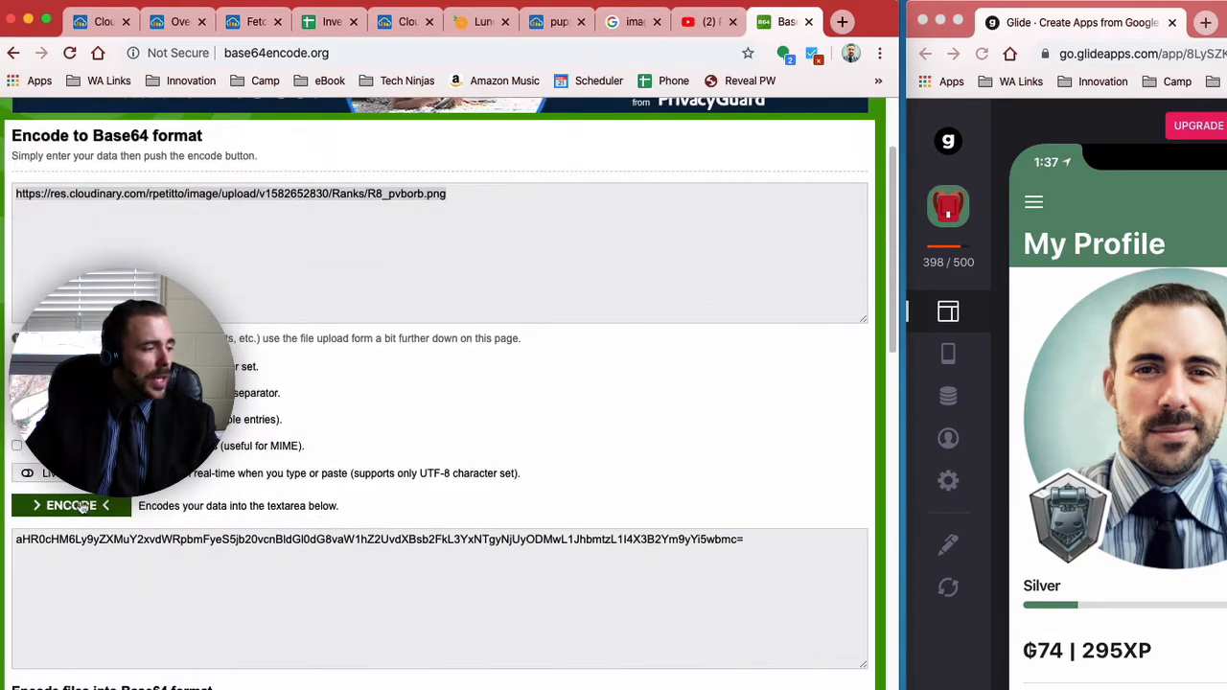
drag(16, 543, 784, 548)
scroll(782, 546, down, 1)
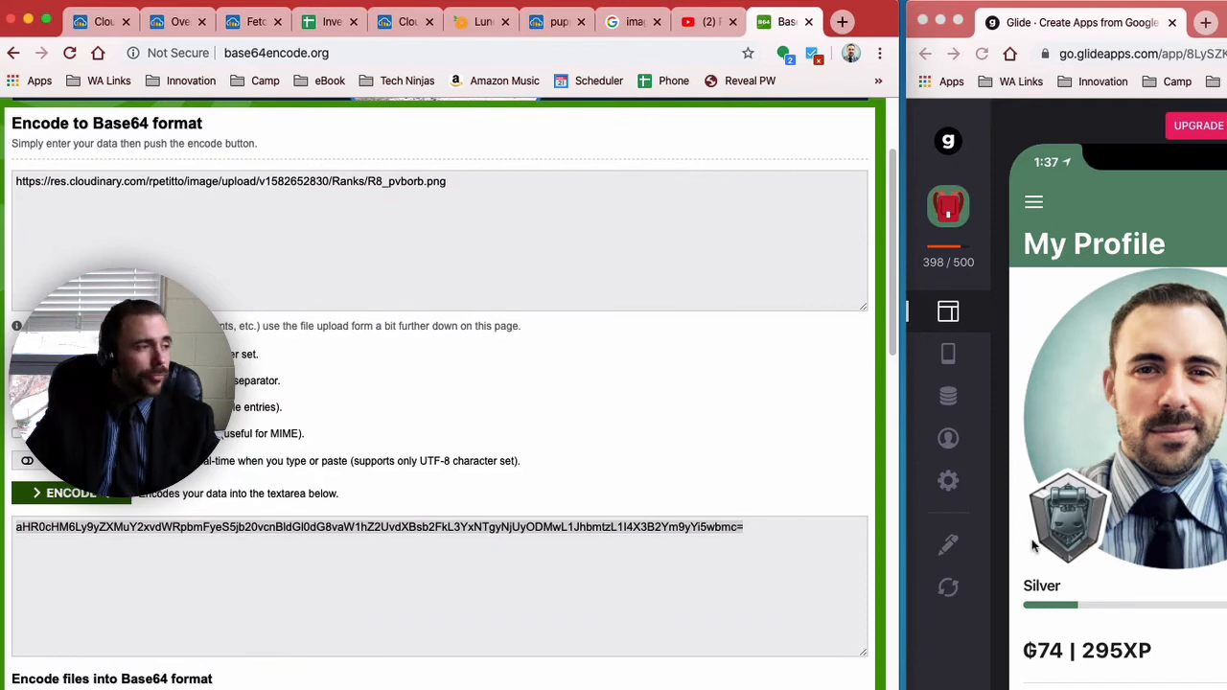
Return to the Inventory spreadsheet and examine row 11's CloudFETCH, Filter and Overlay cells and the image formula in B12
click(326, 21)
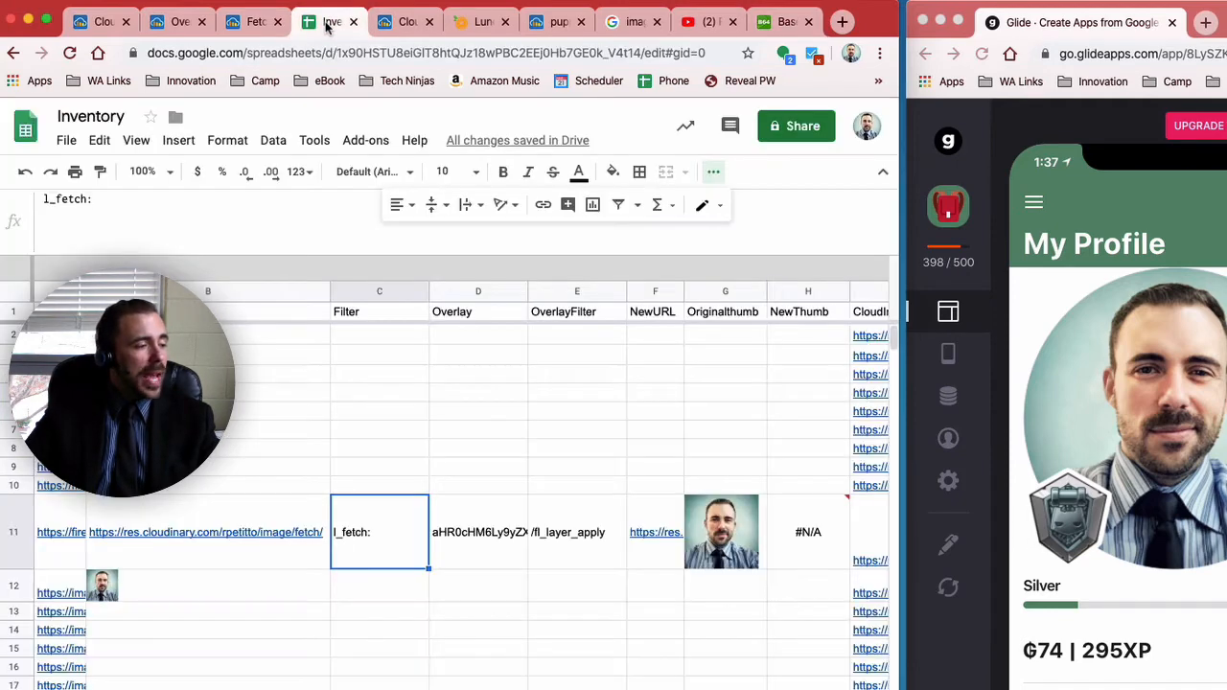
click(469, 544)
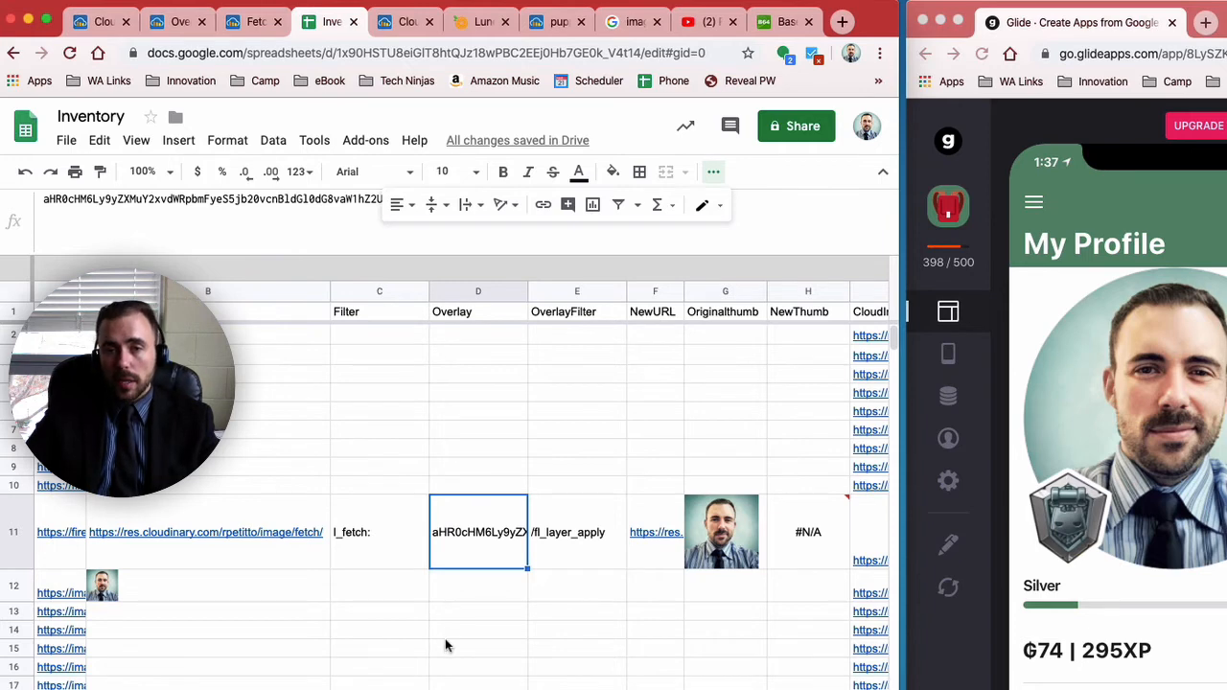
click(217, 597)
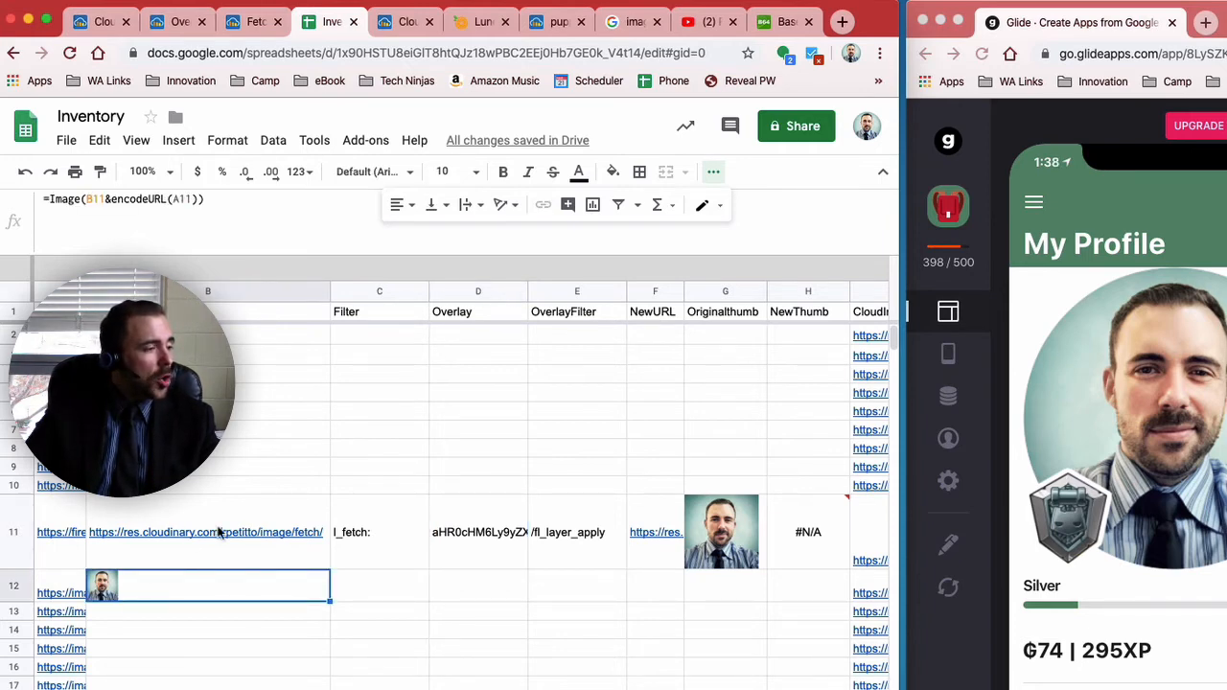
click(130, 541)
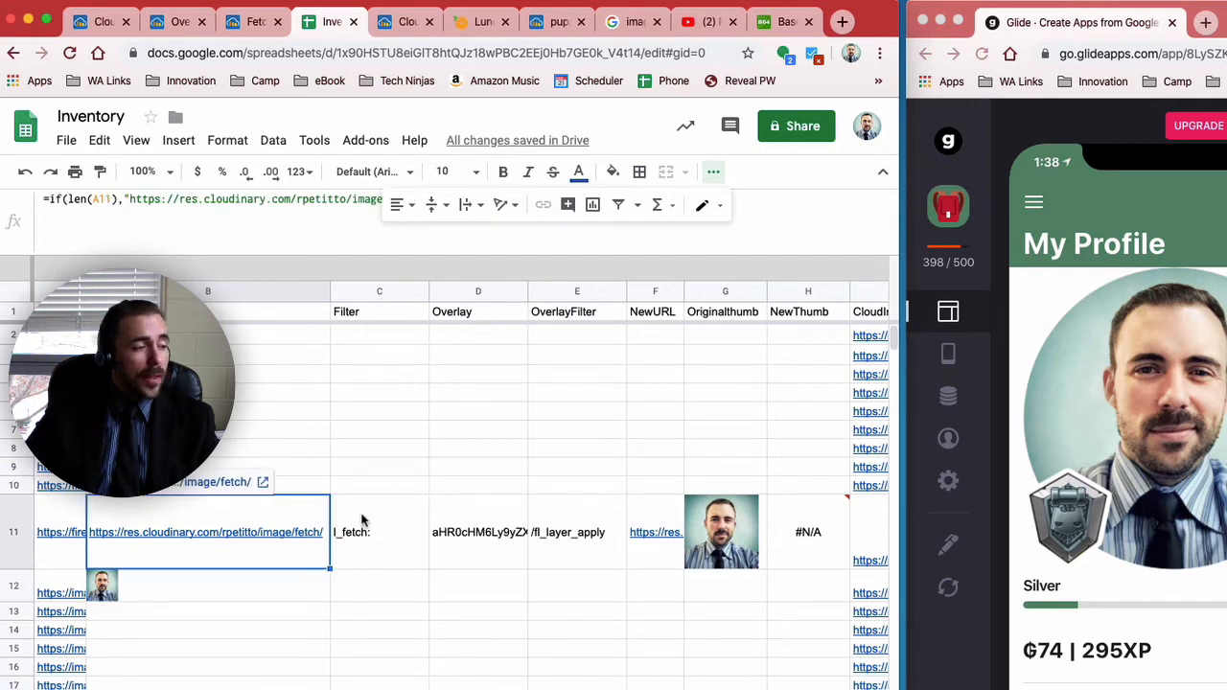
click(374, 561)
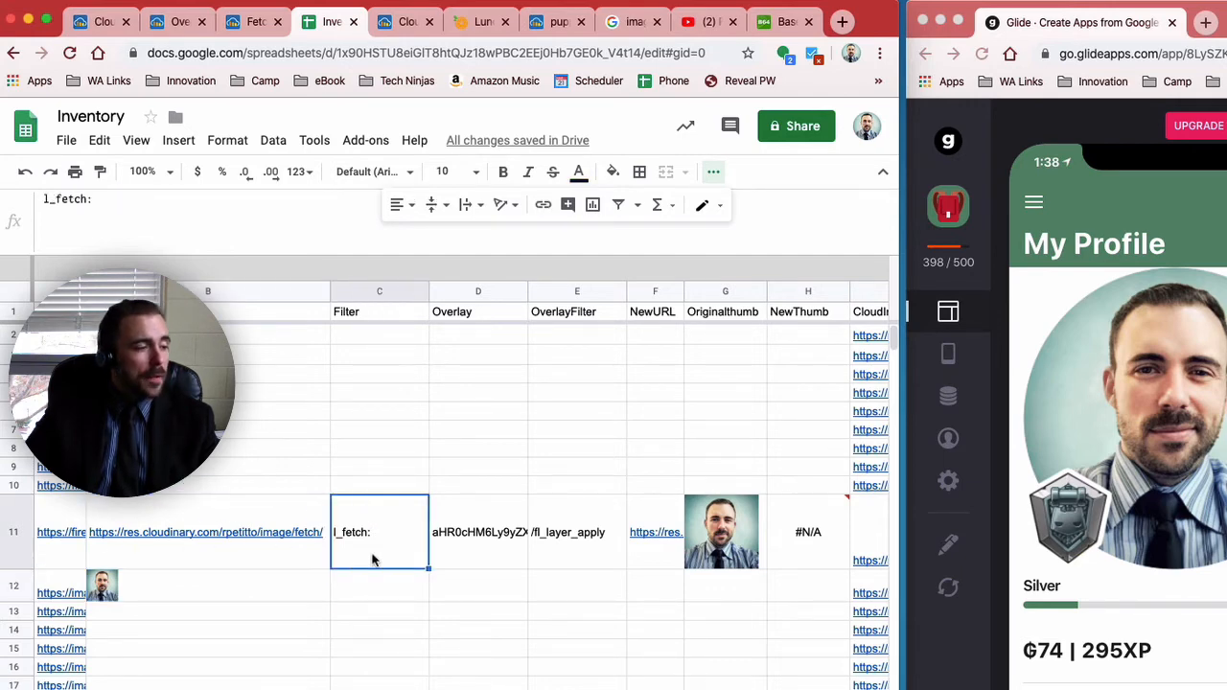
click(492, 548)
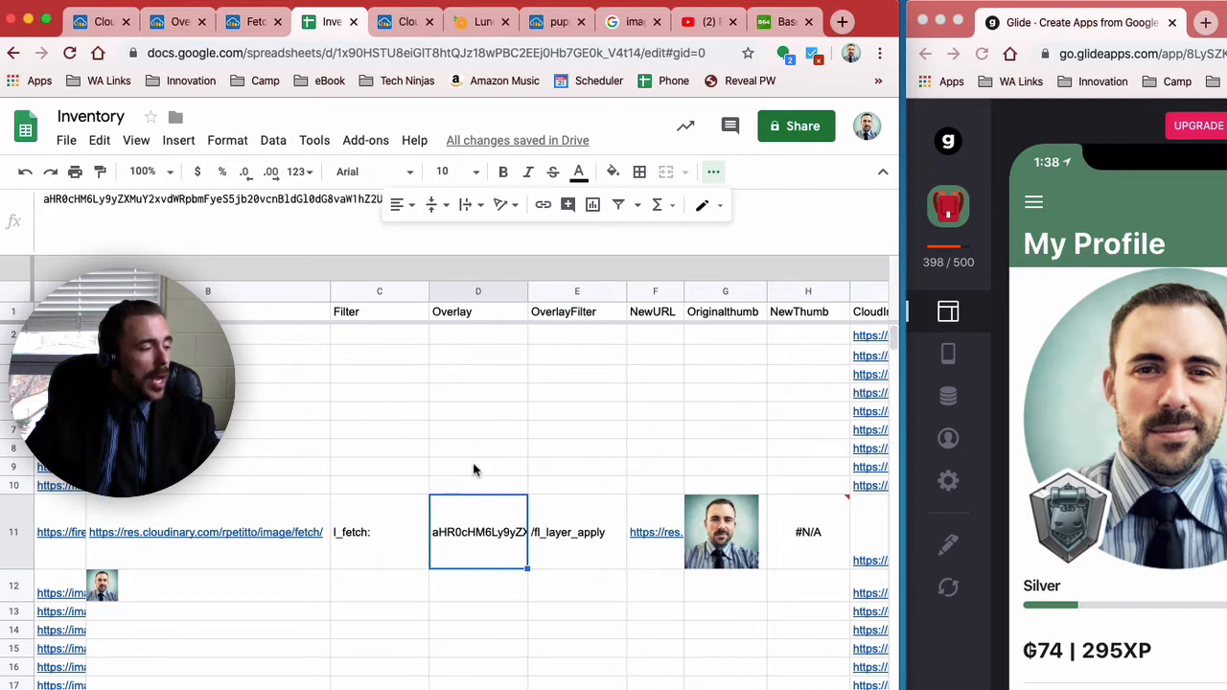
Extend the B12 formula to =Image(B11&C11&D11&"/"&encodeURL(A11)) and enlarge row 12 for a bigger image preview
click(73, 560)
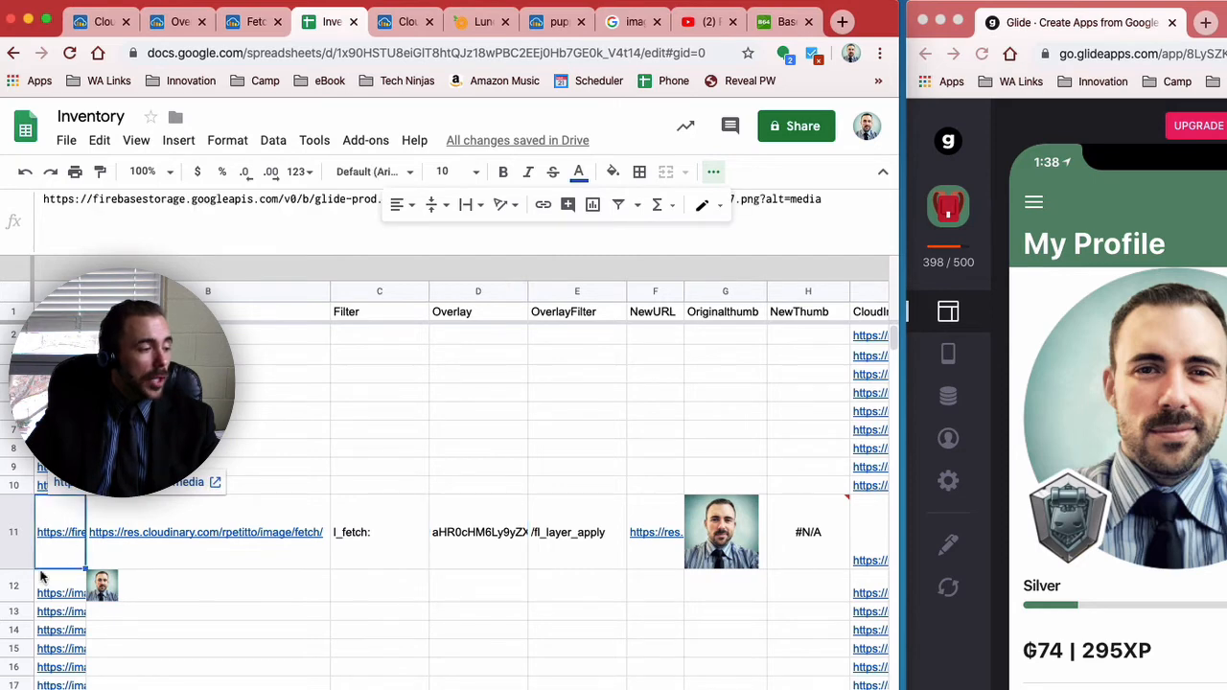
click(111, 596)
key(Down)
key(Up)
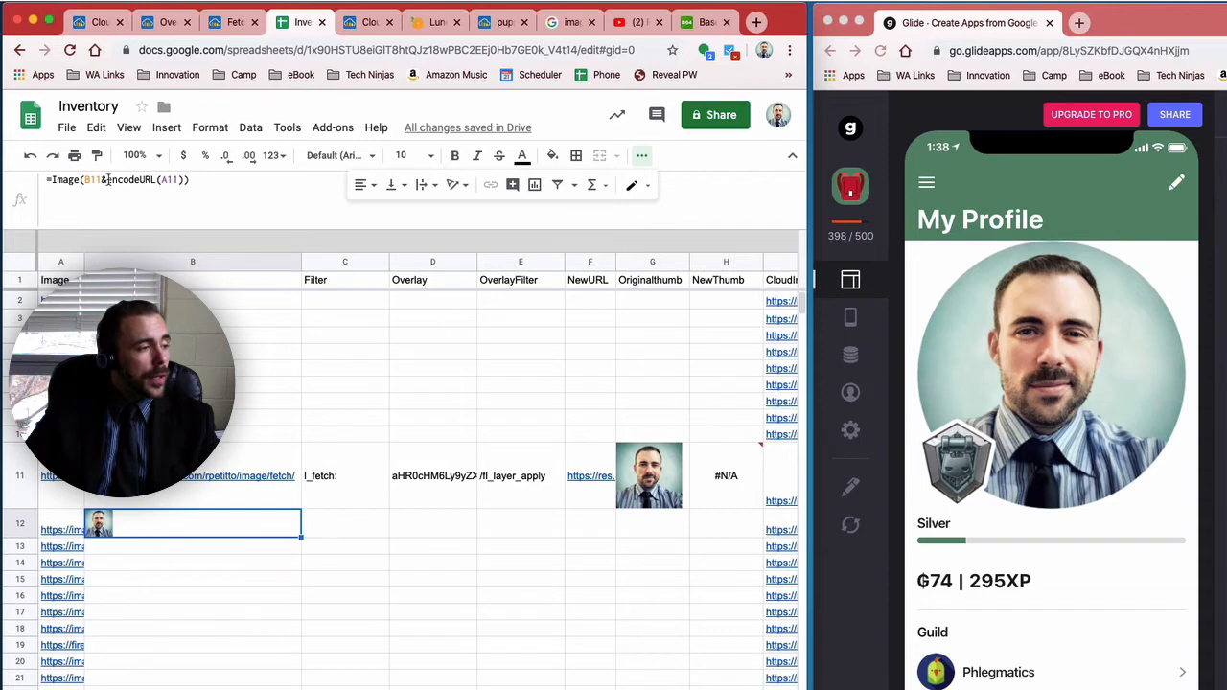
click(104, 179)
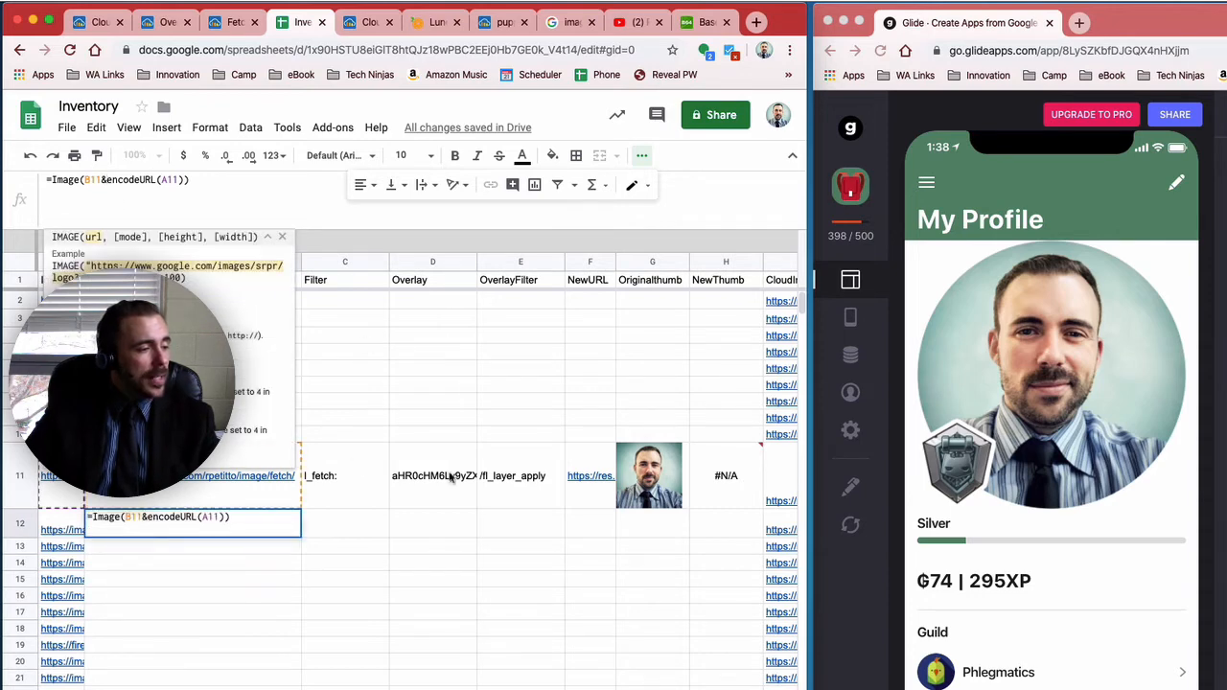
text(C11&)
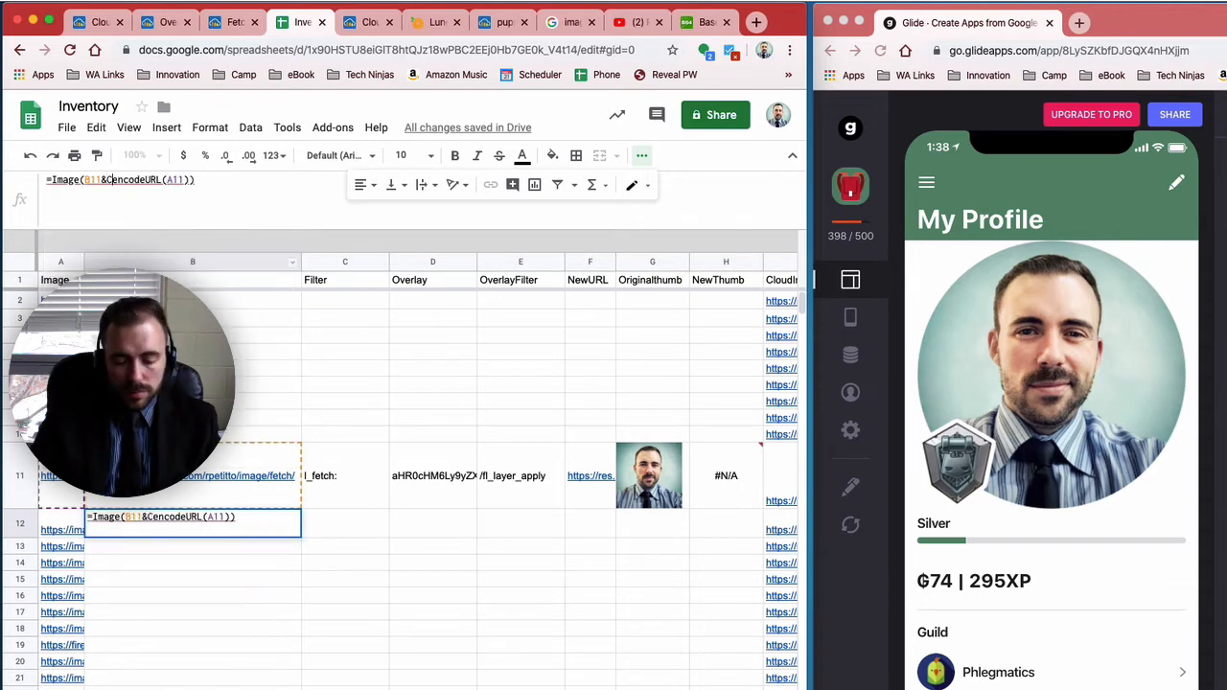
text(D11)
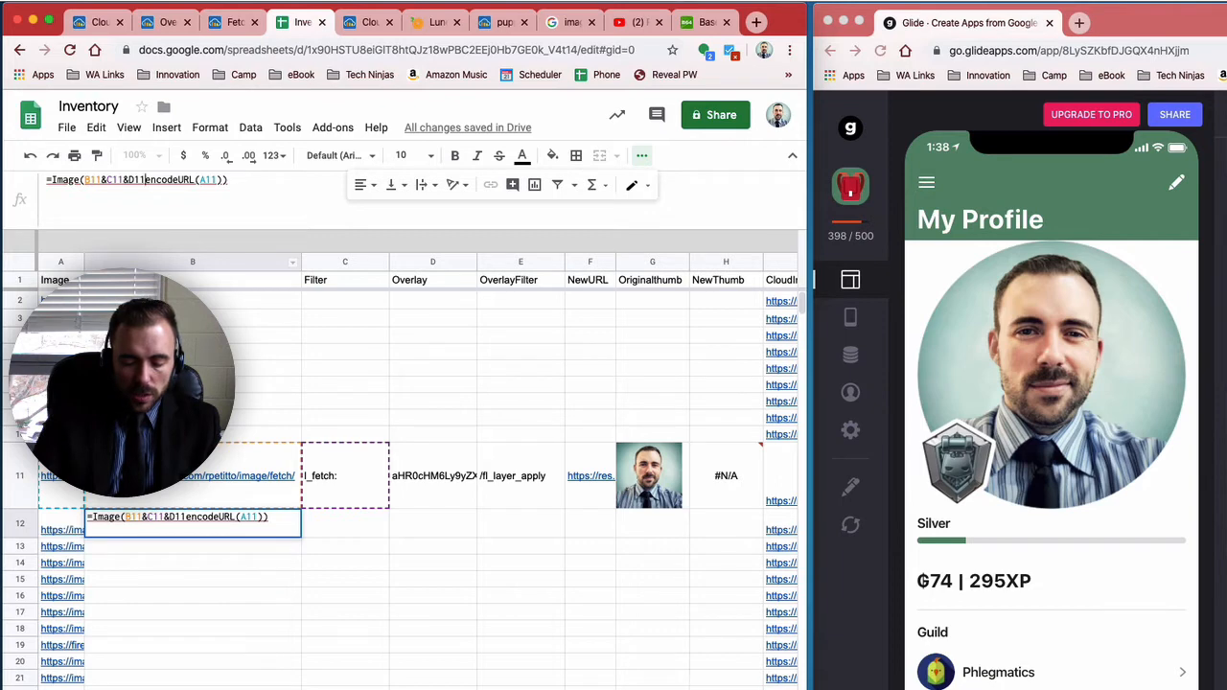
text(&"/")
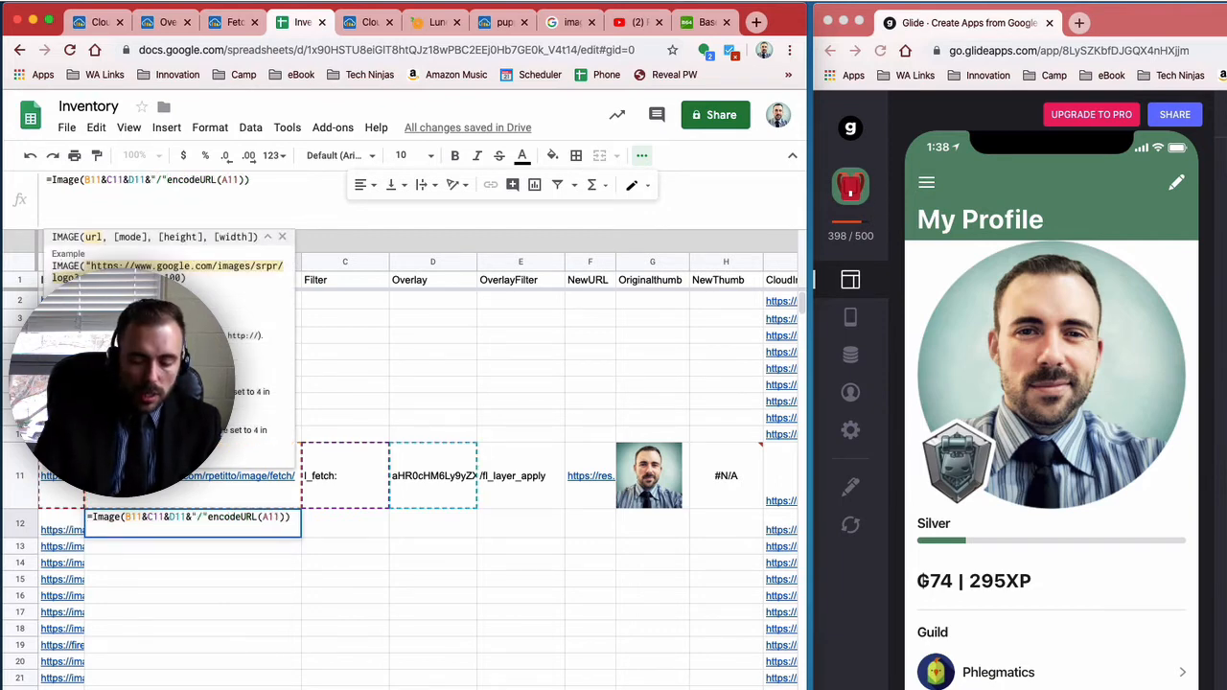
text(&)
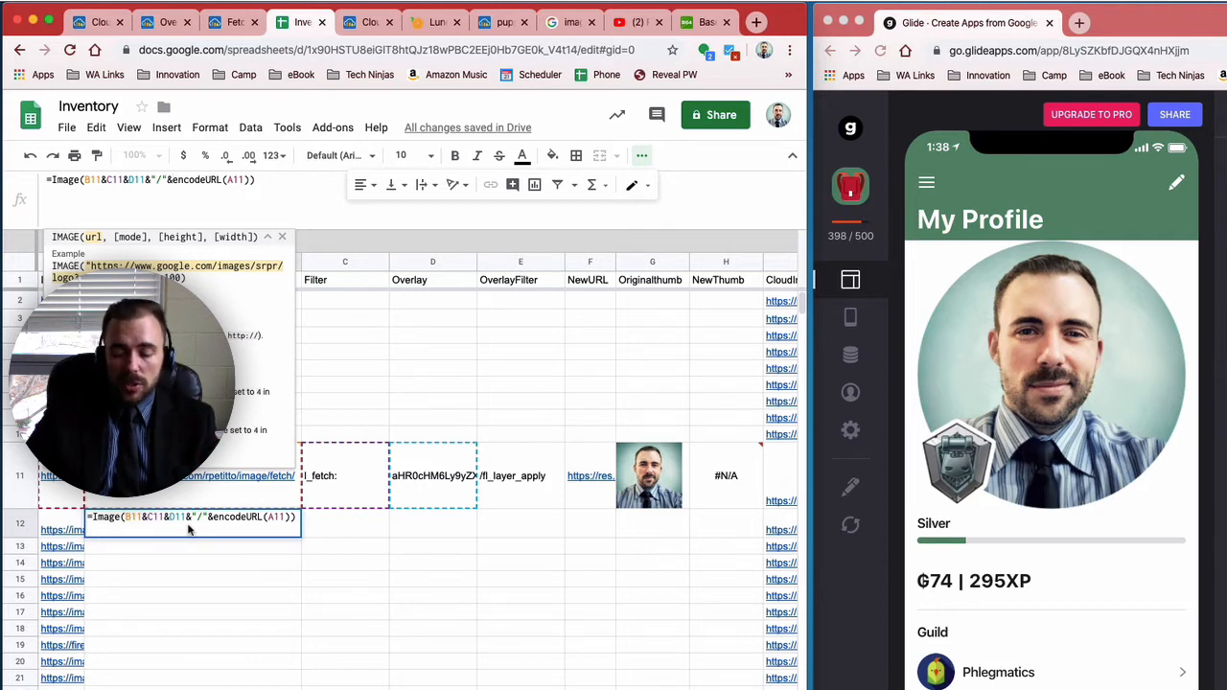
key(Return)
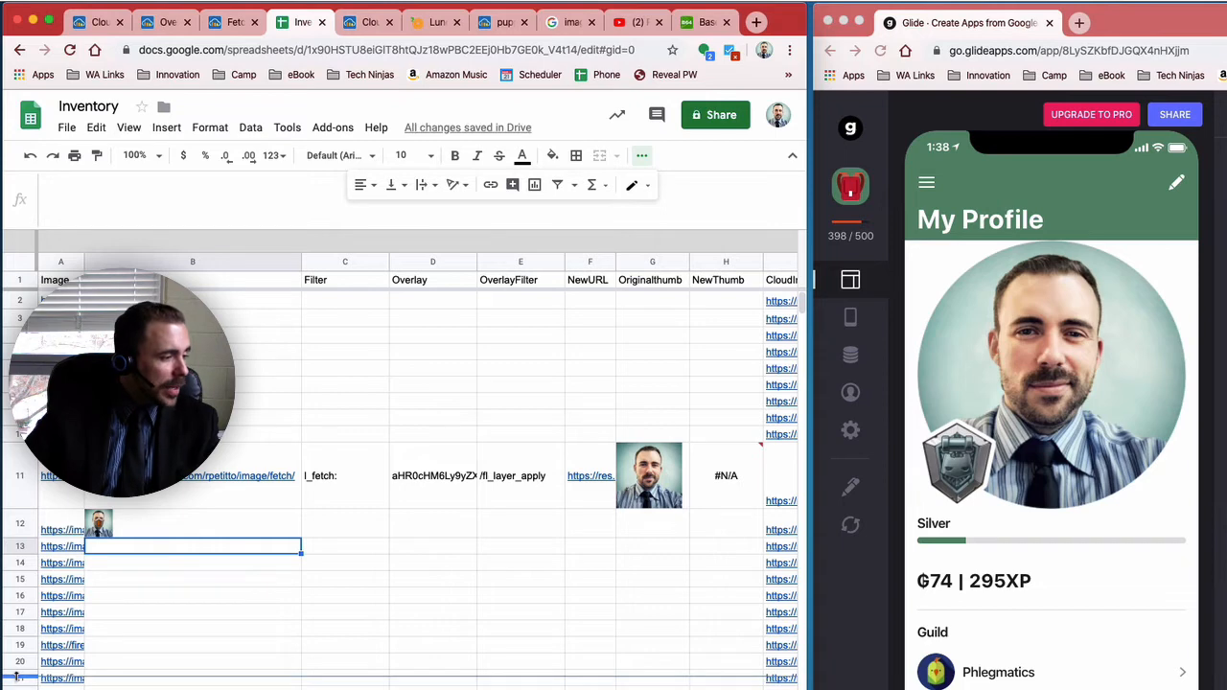
drag(16, 677, 16, 678)
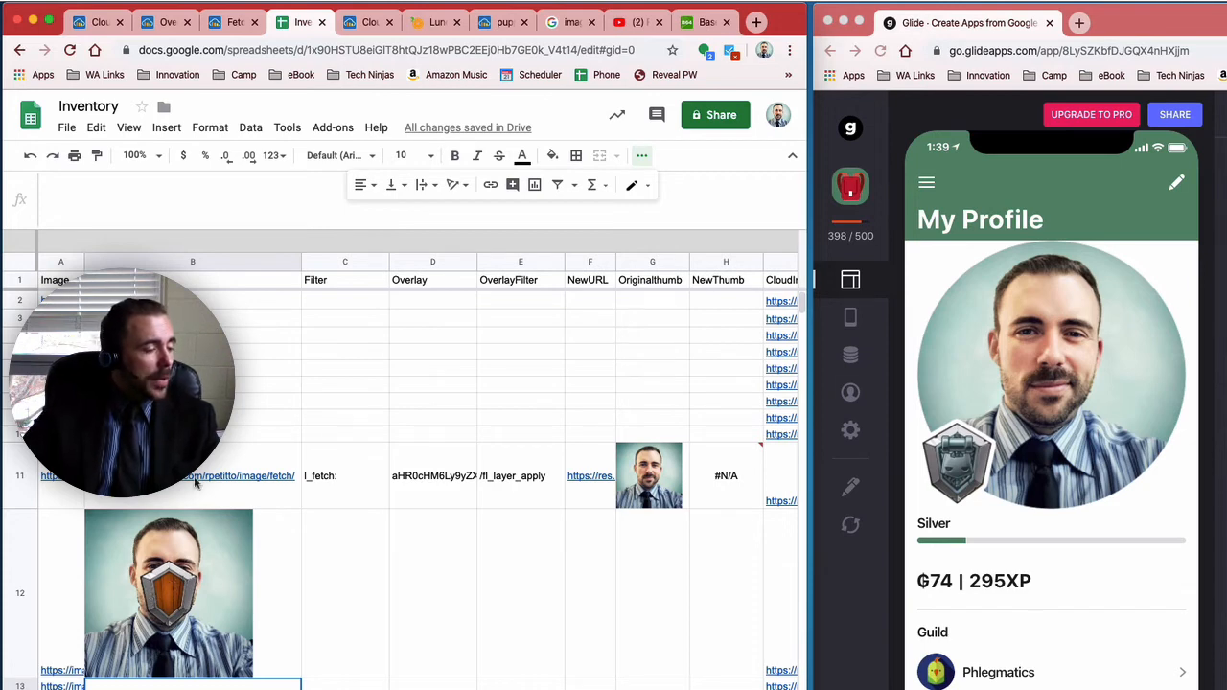
Review row 11's URL parts and append 50 percent opacity to OverlayFilter cell E11, making it /fl_layer_apply,o_50
click(56, 497)
click(163, 497)
click(343, 498)
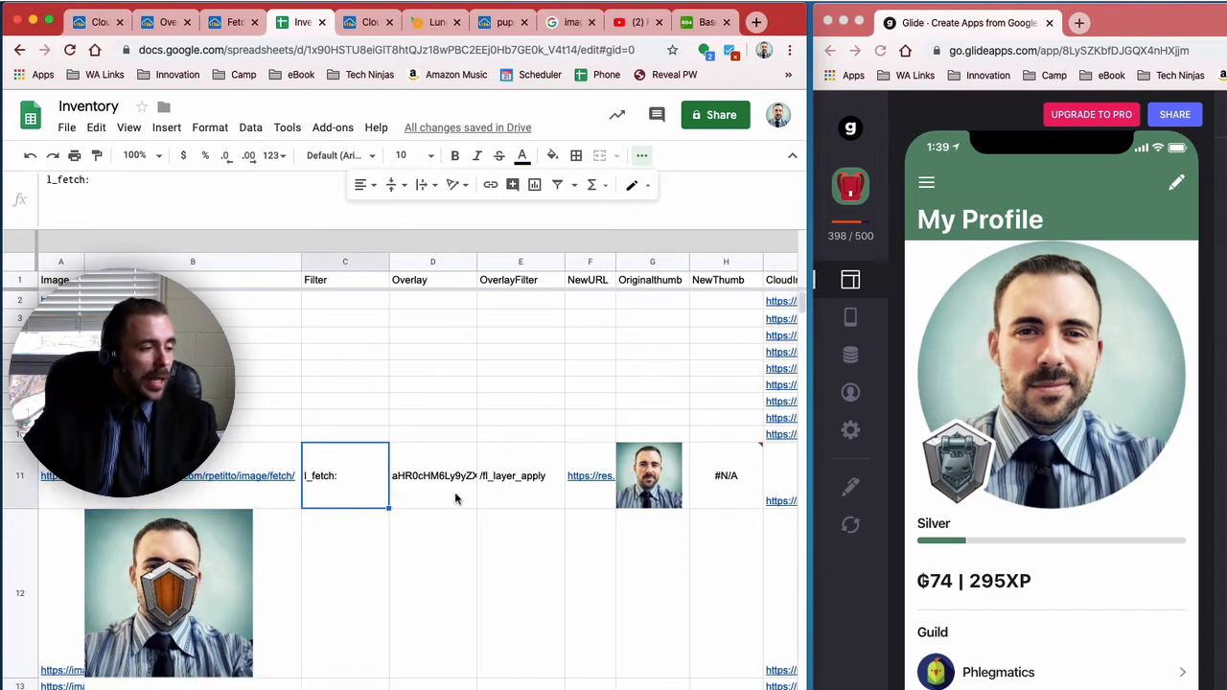
click(456, 499)
click(508, 491)
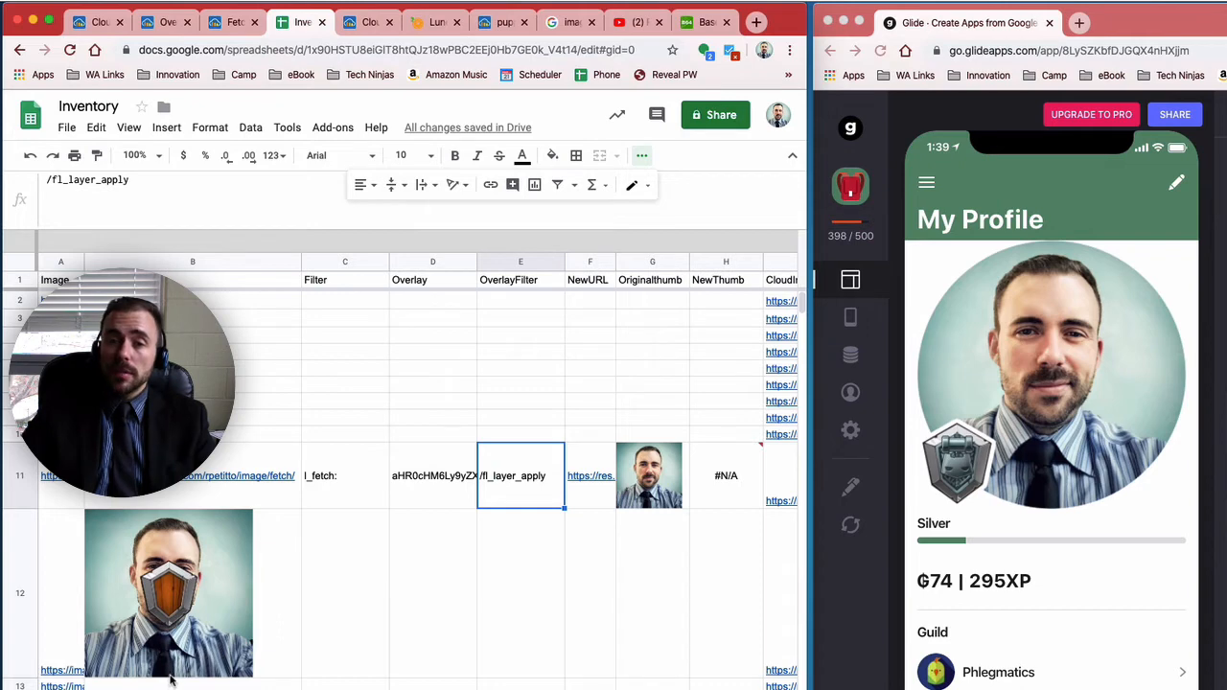
double_click(548, 484)
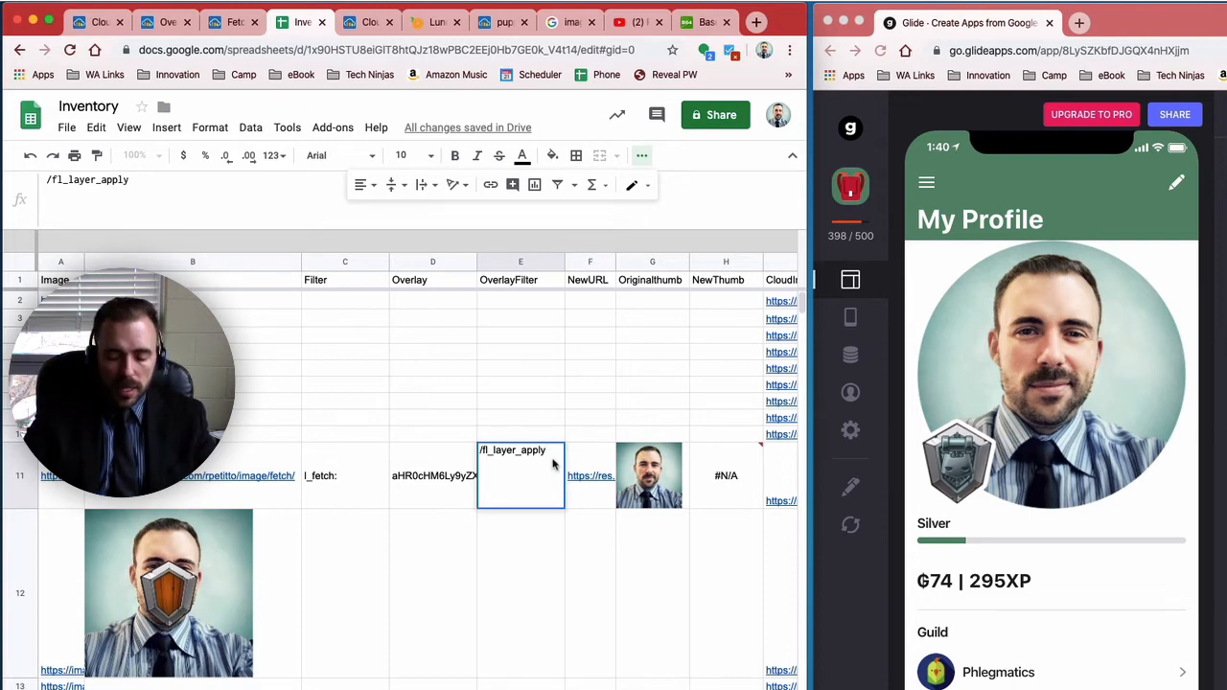
text(,)
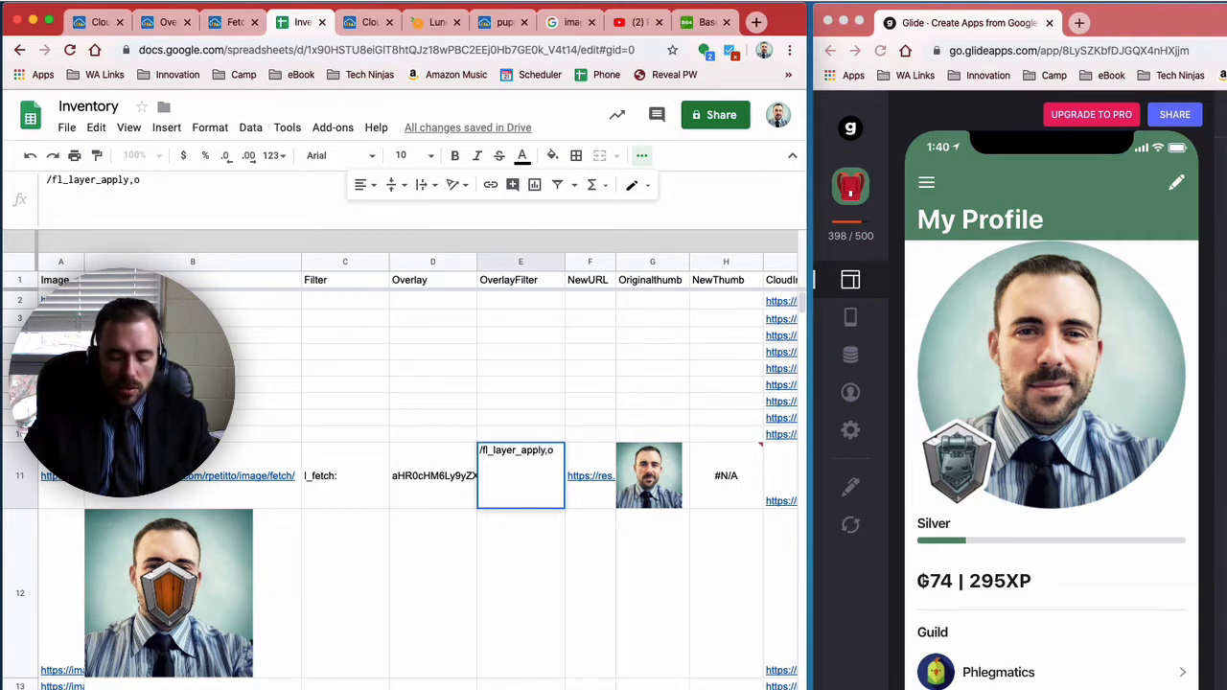
text(o_)
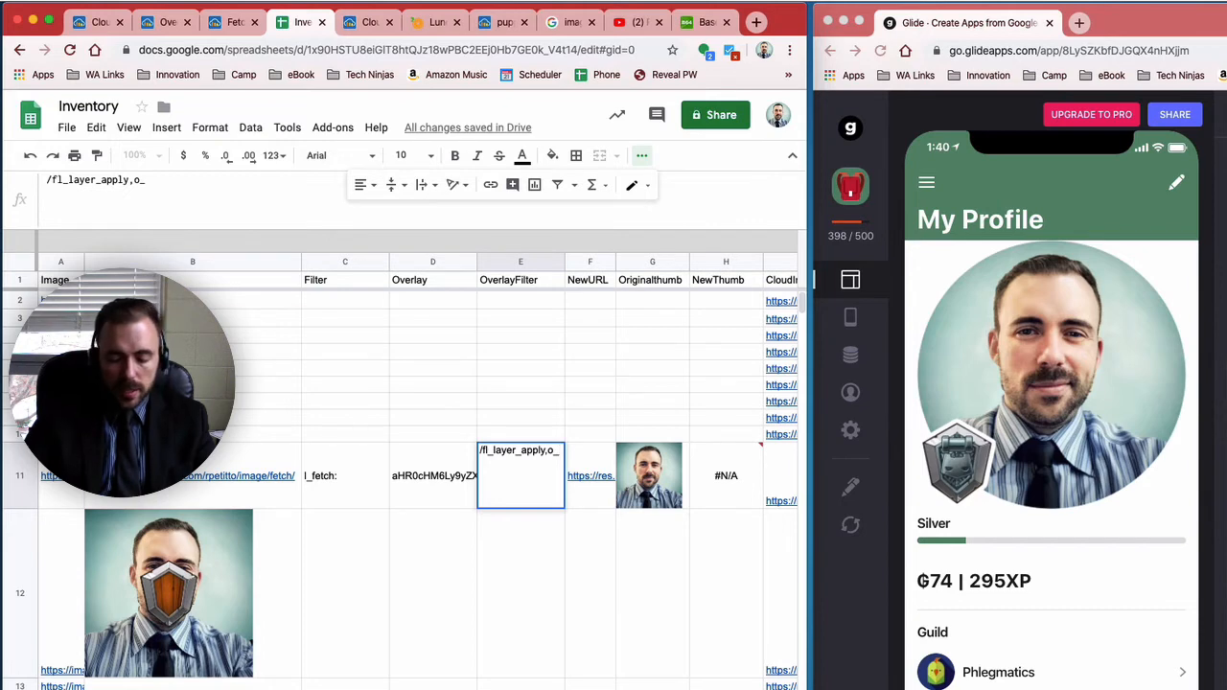
text(50)
key(Return)
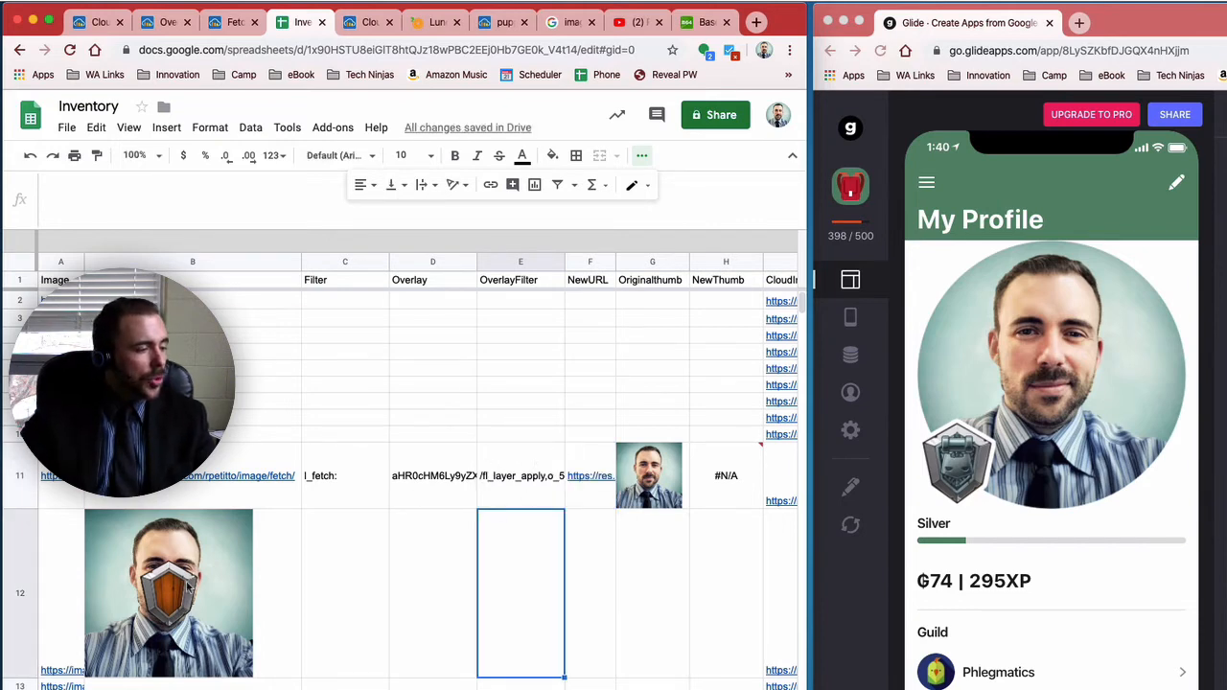
Insert the E11 reference into the B12 formula so it reads =Image(B11&C11&D11&E11&"/"&encodeURL(A11))
click(160, 600)
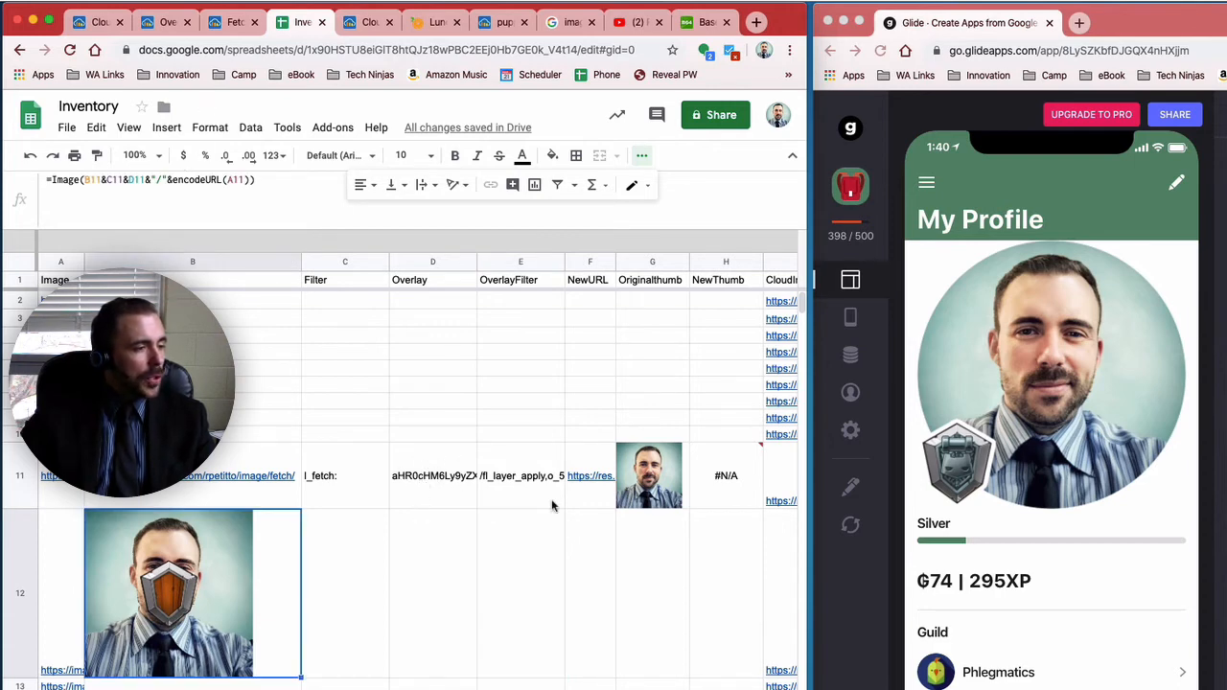
click(151, 180)
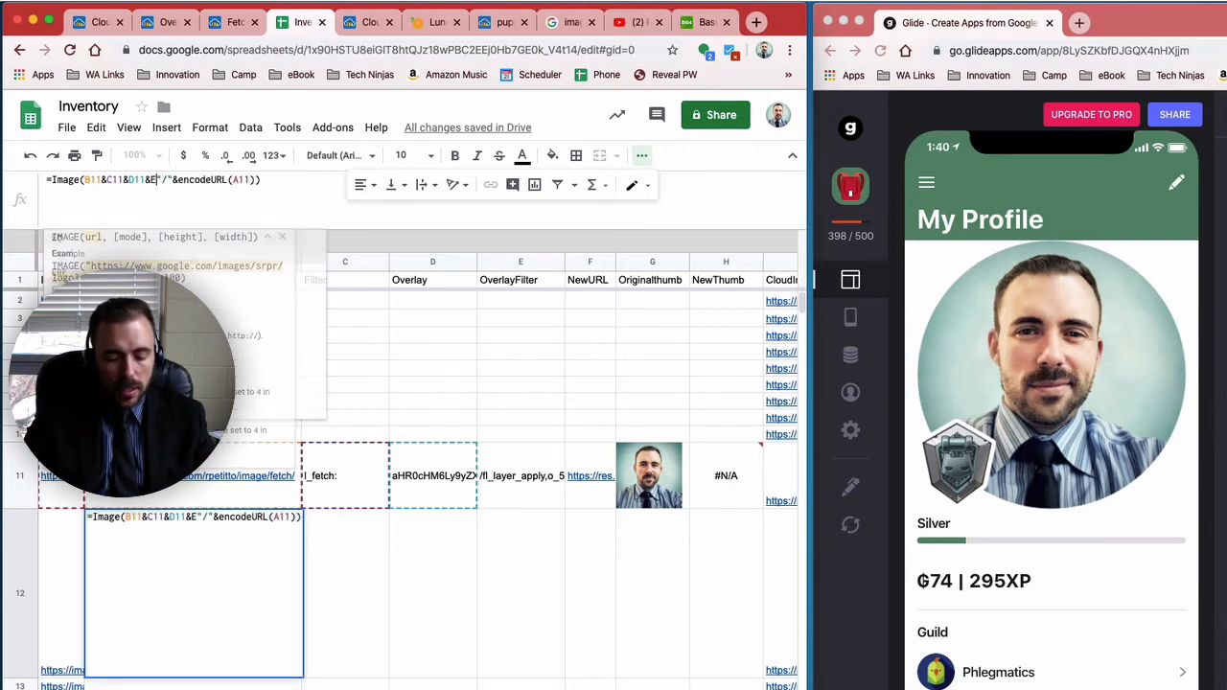
text(E11&)
key(Return)
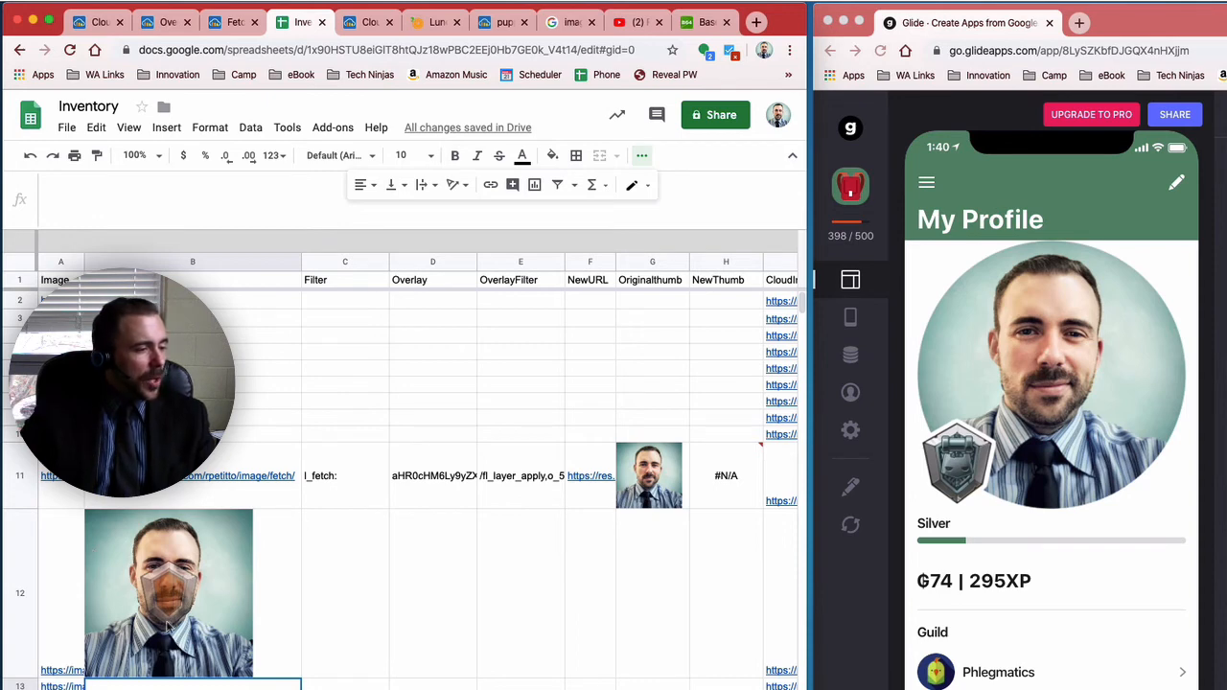
Append south-west gravity to the OverlayFilter in E11 so it reads /fl_layer_apply,o_50,g_south_west
click(531, 489)
click(195, 185)
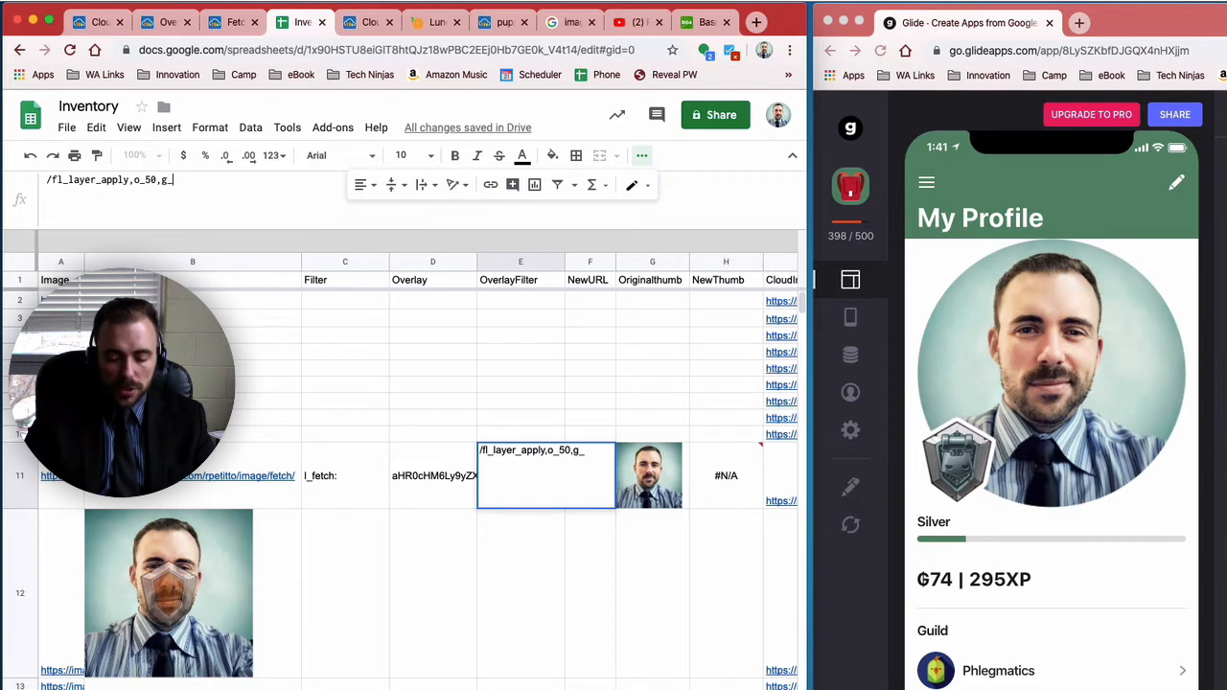
text(outh_west)
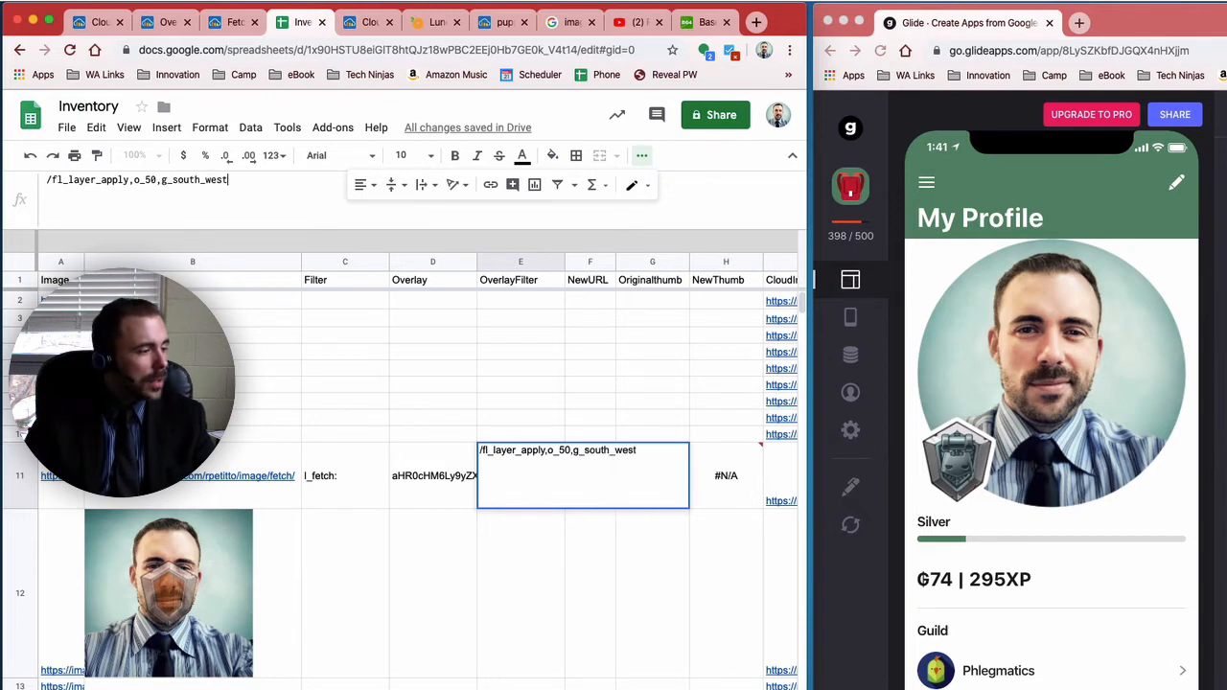
key(Return)
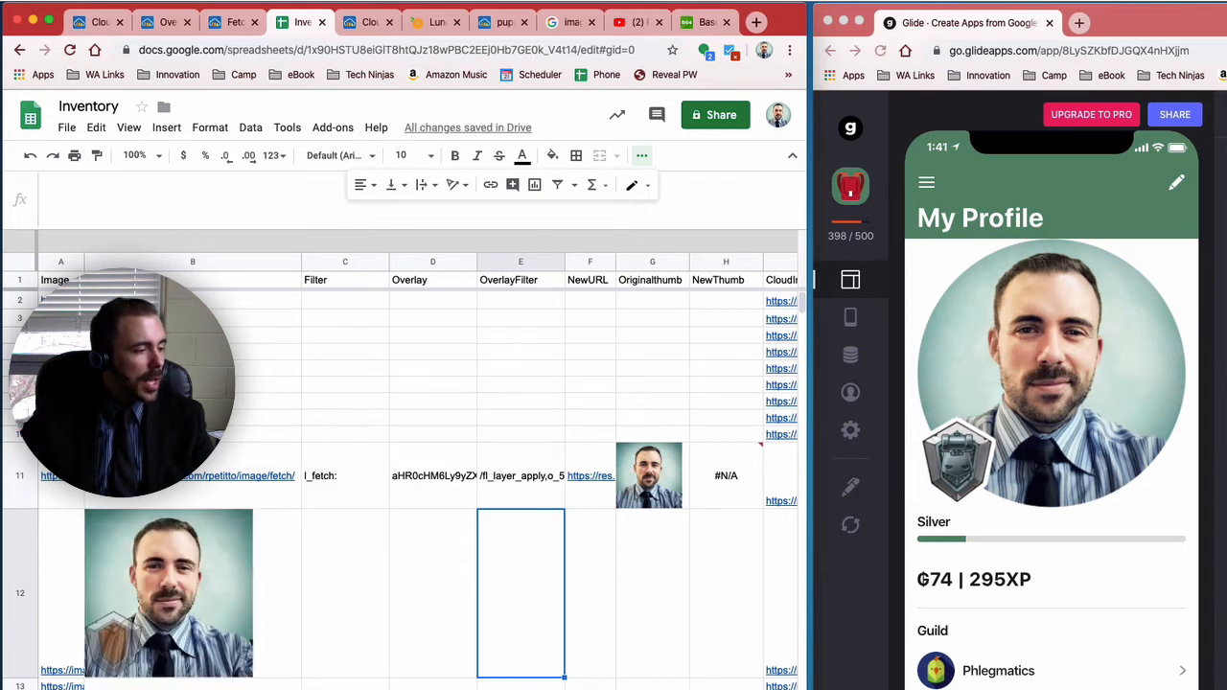
Remove the o_50 opacity setting from E11, leaving /fl_layer_apply,g_south_west
click(528, 488)
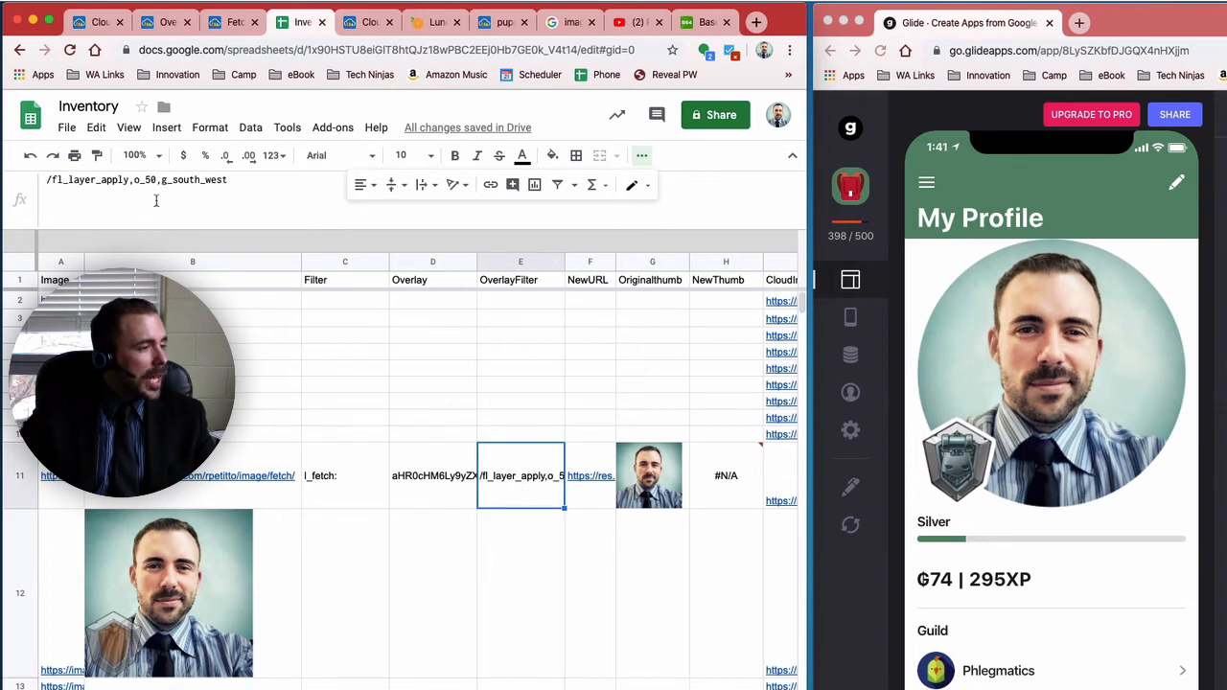
drag(156, 179, 134, 179)
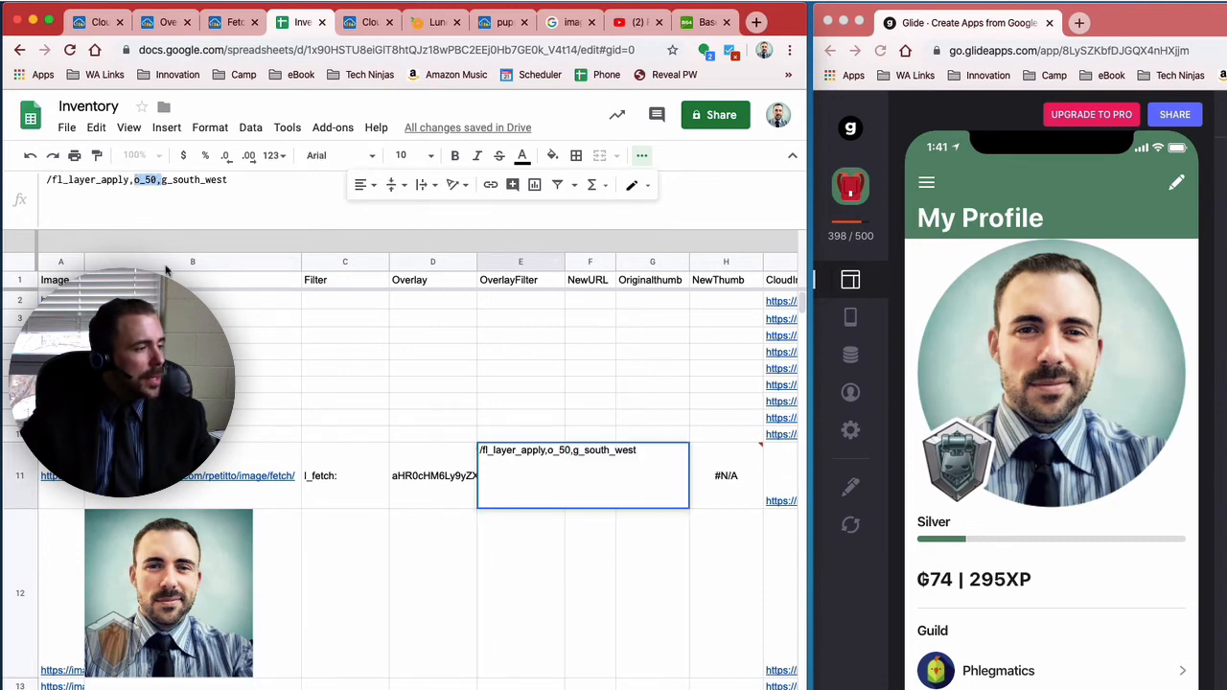
key(BackSpace)
key(Return)
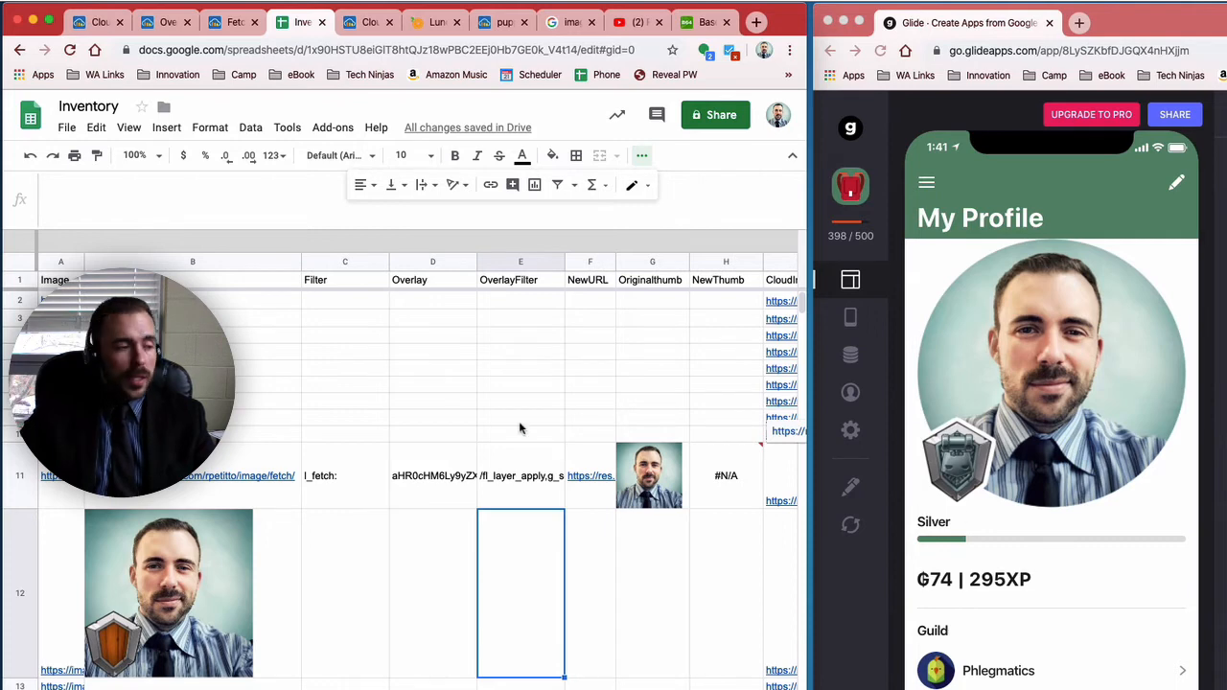
Add an outline effect of 10 to the OverlayFilter in E11 so it reads /fl_layer_apply,g_south_west,e_outline:10
click(489, 480)
click(213, 179)
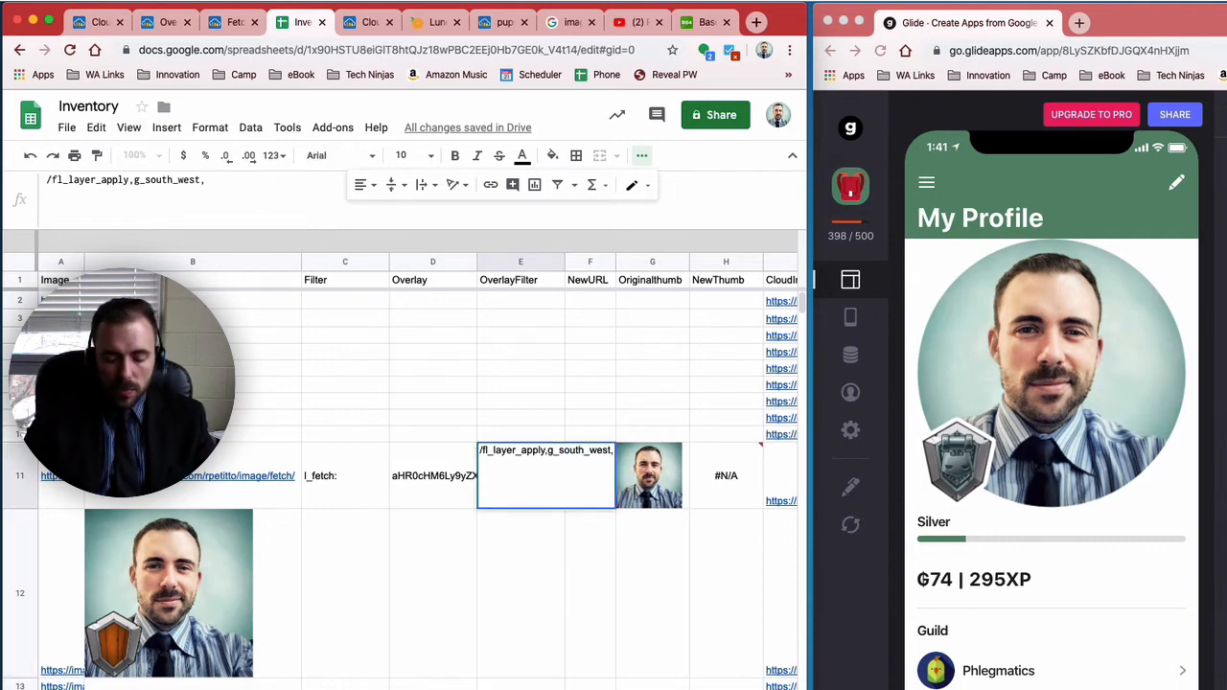
text(e_)
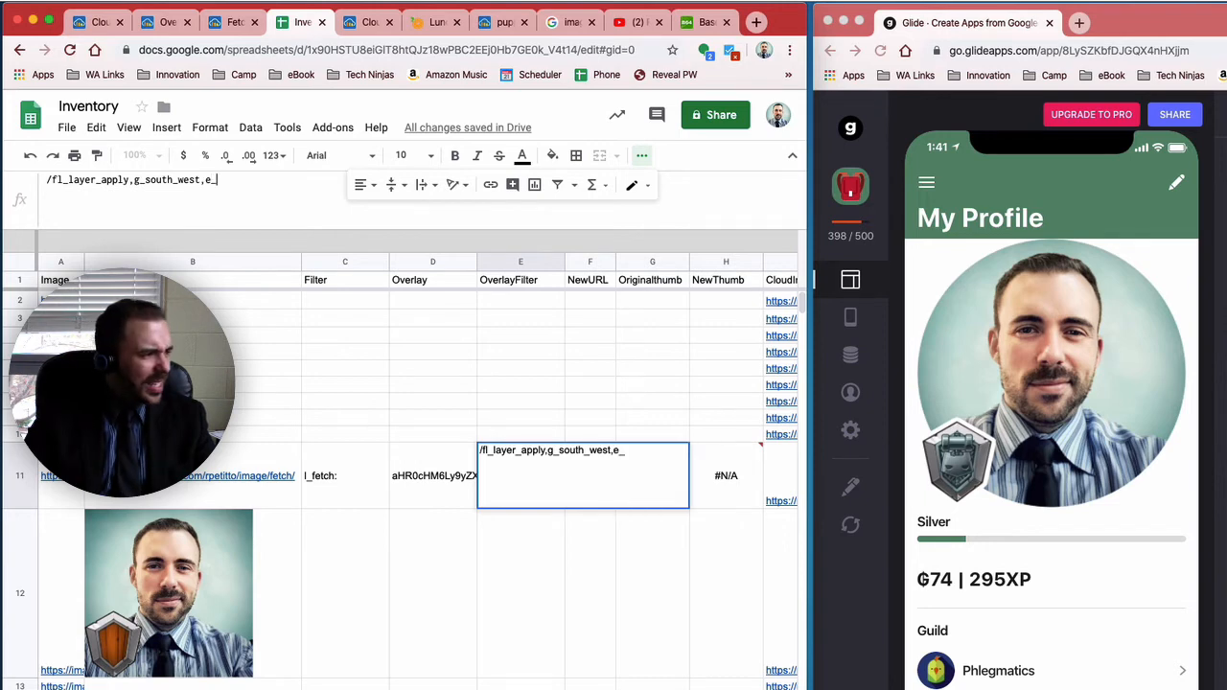
text(outline)
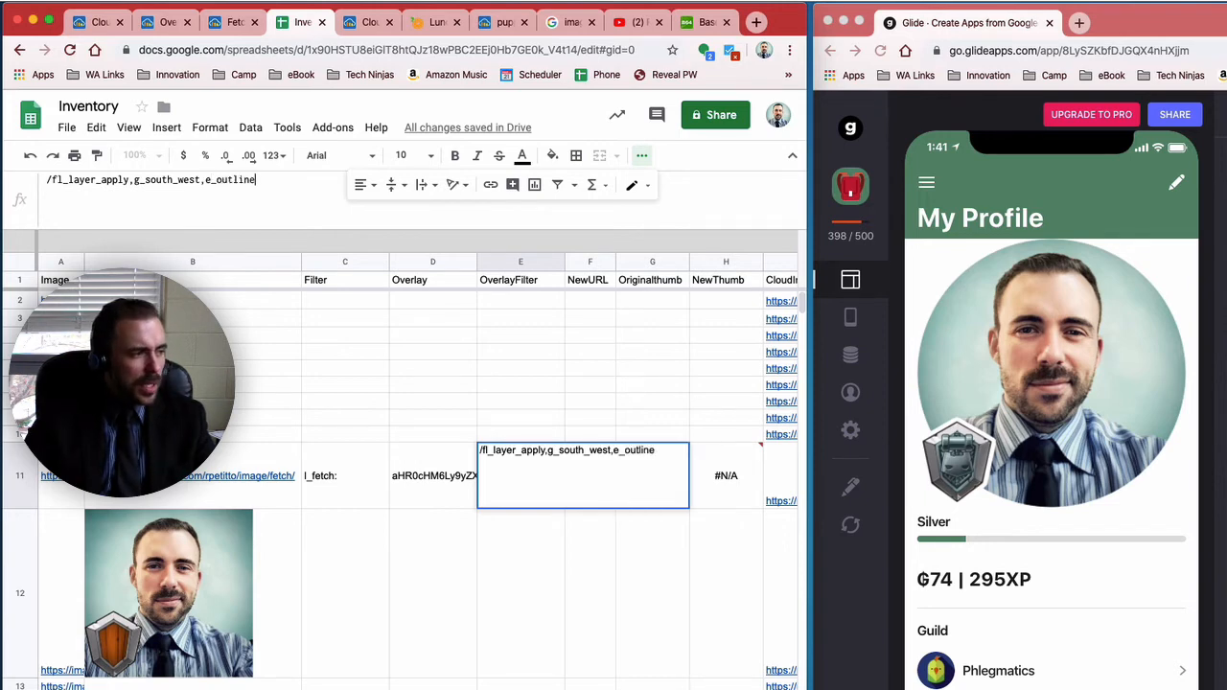
text(:10)
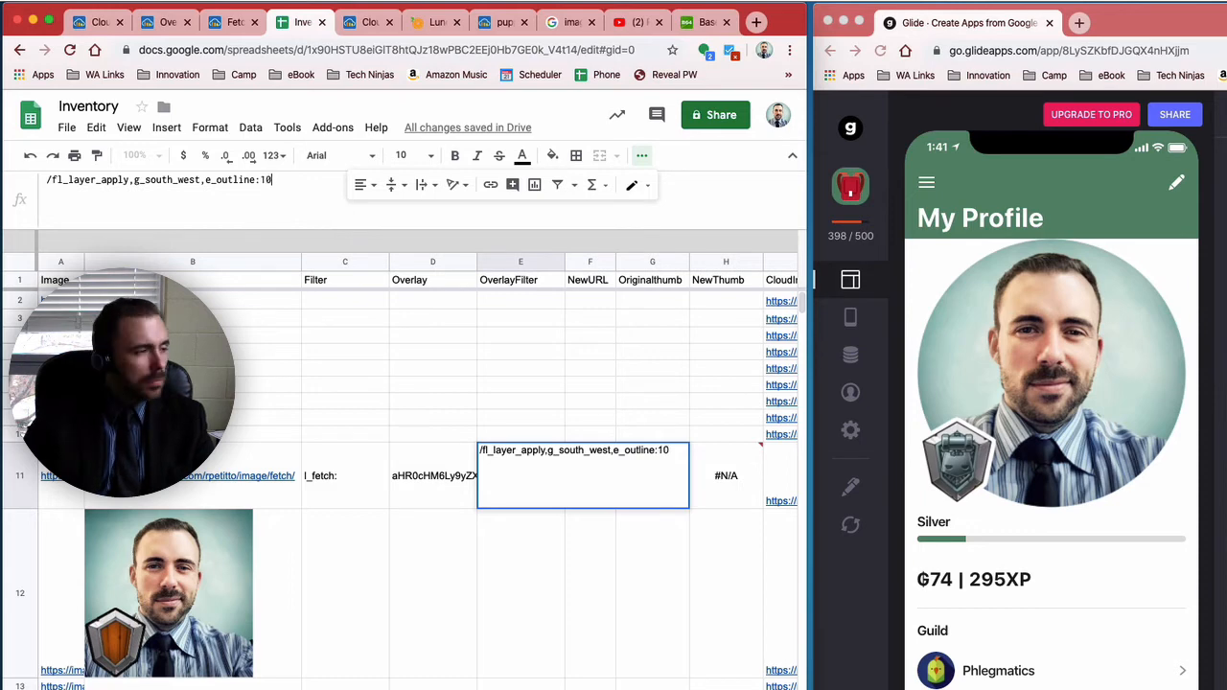
key(Return)
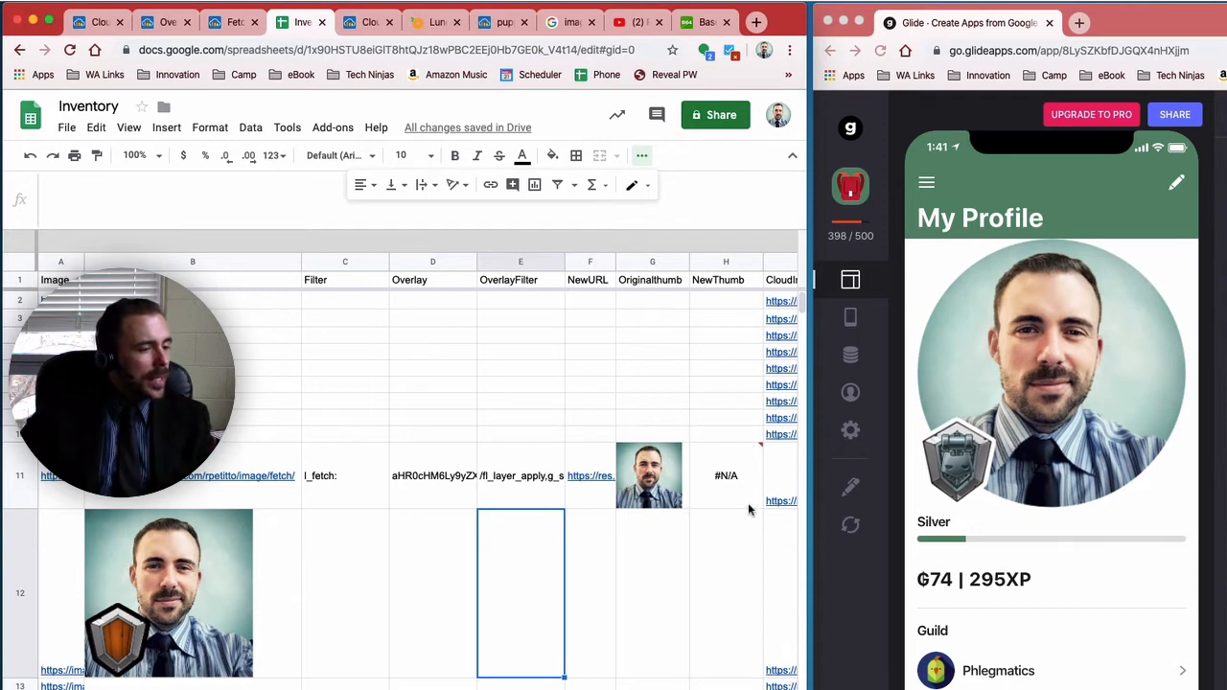
Make the badge outline white by extending E11 to /fl_layer_apply,g_south_west,e_outline:10,co_white
click(587, 495)
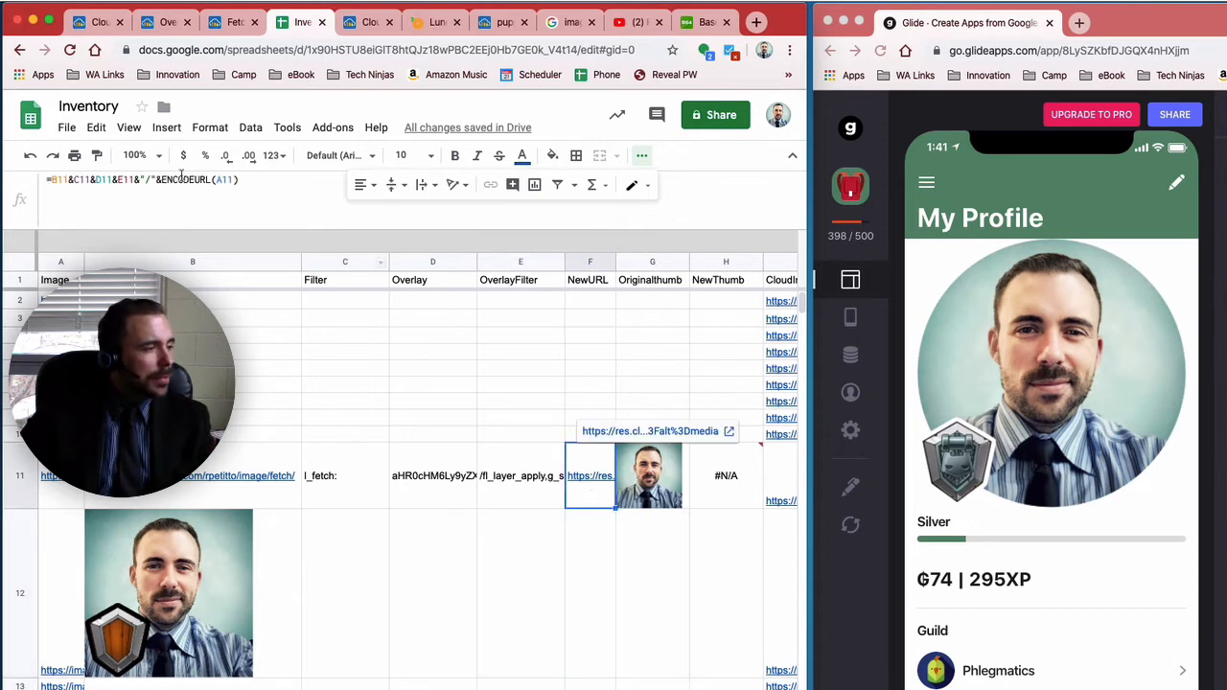
click(487, 474)
click(306, 188)
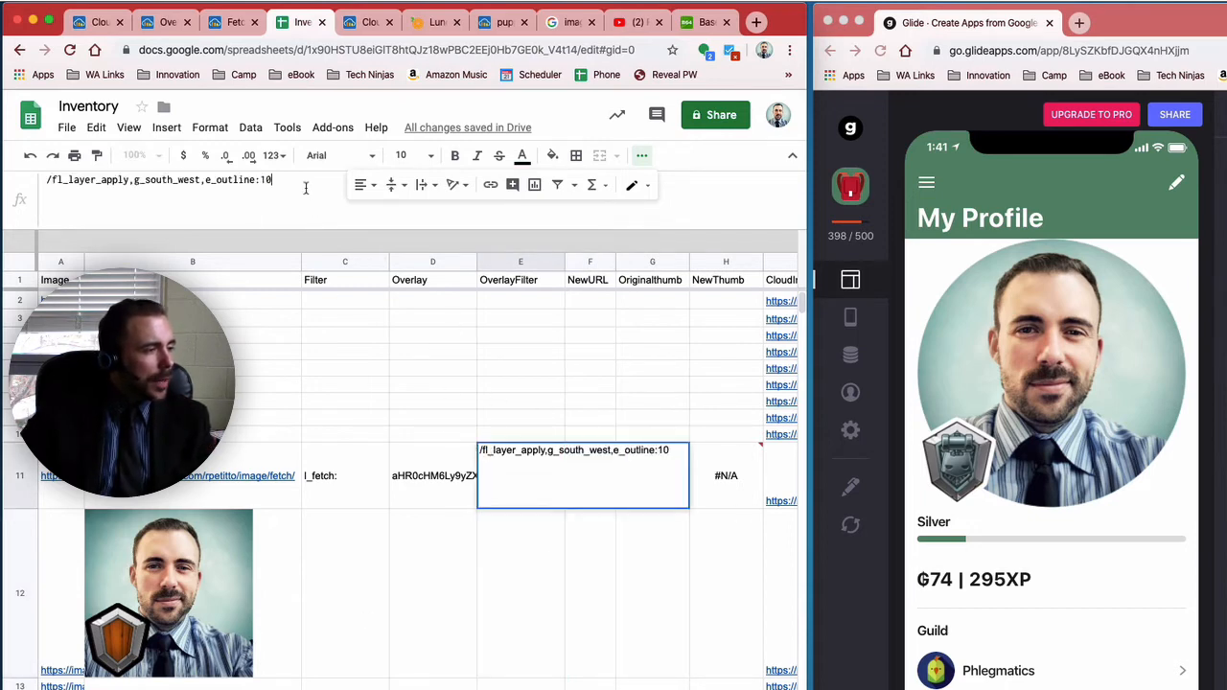
text(,co)
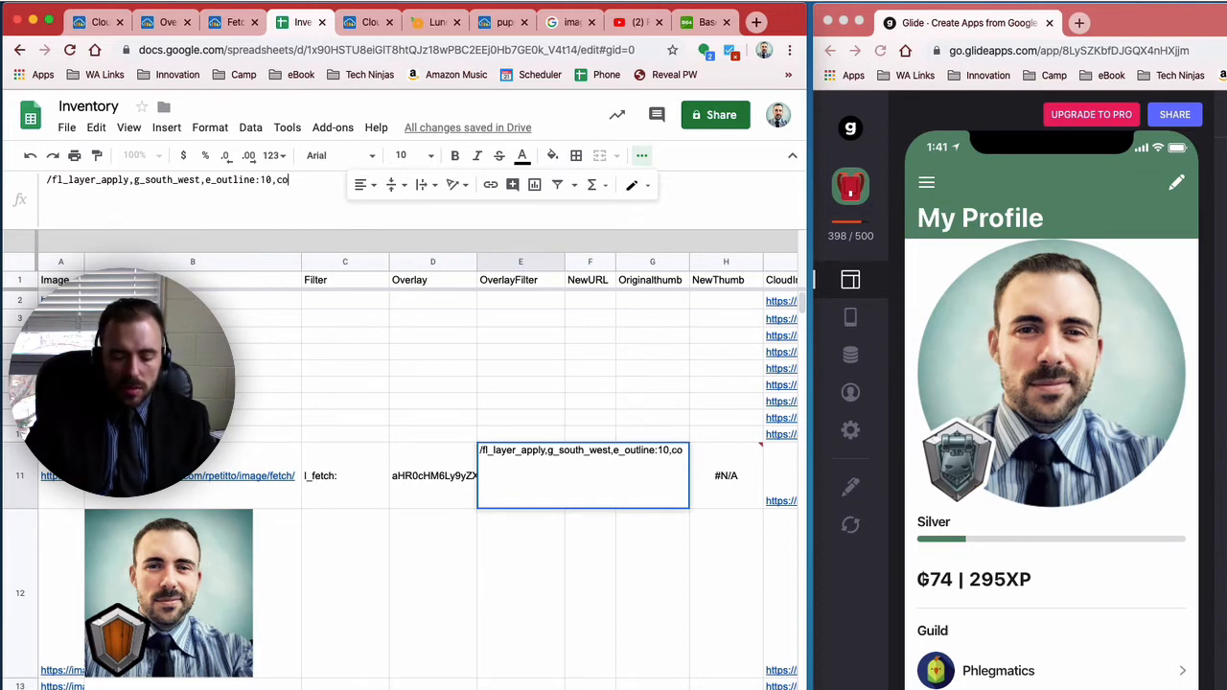
text(_white)
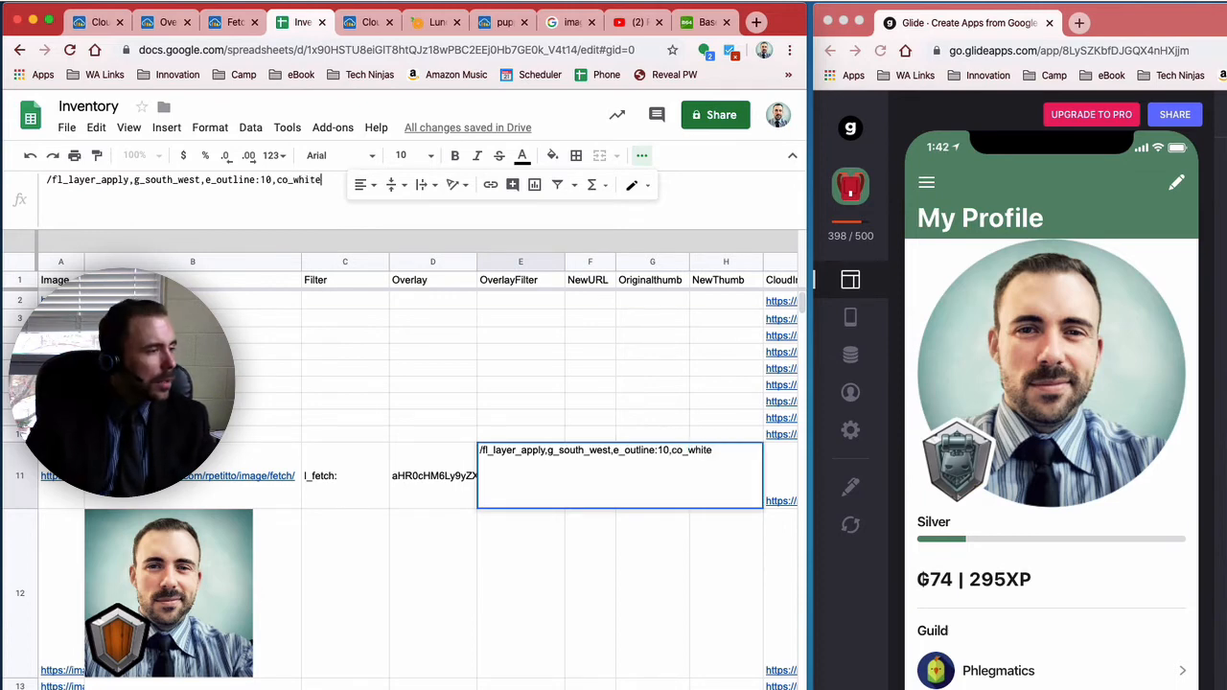
key(Return)
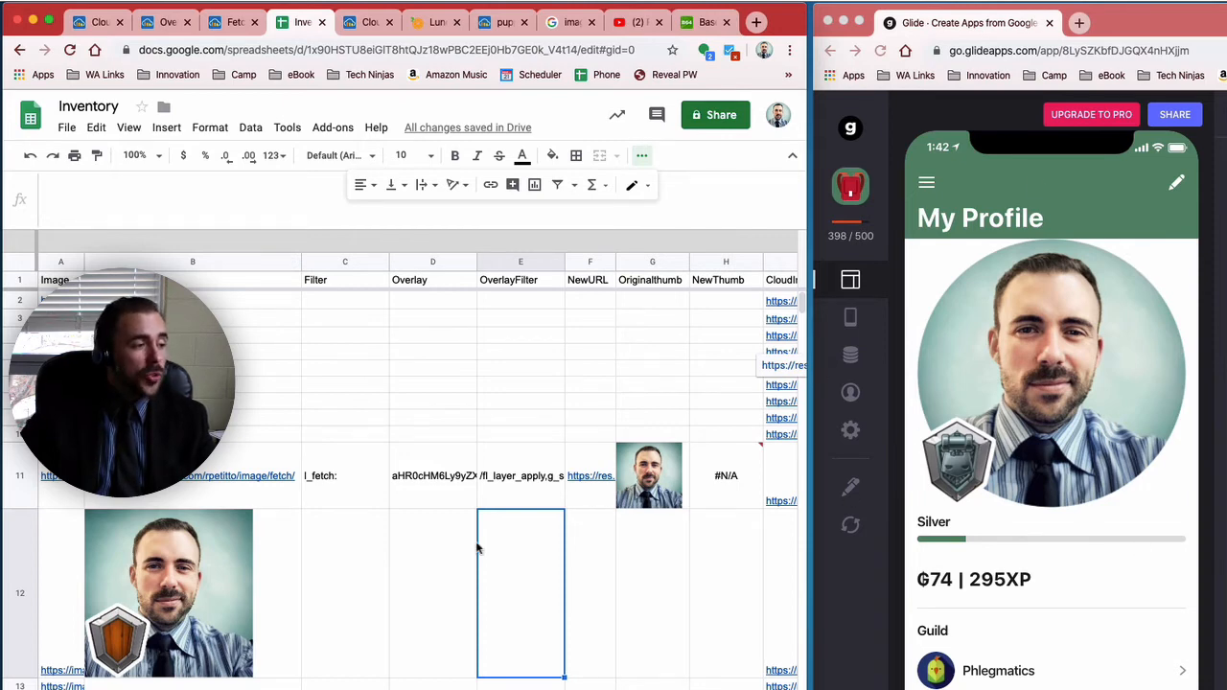
Make the profile image round by prefixing the Filter in C11 so it reads r_max/l_fetch:
click(345, 479)
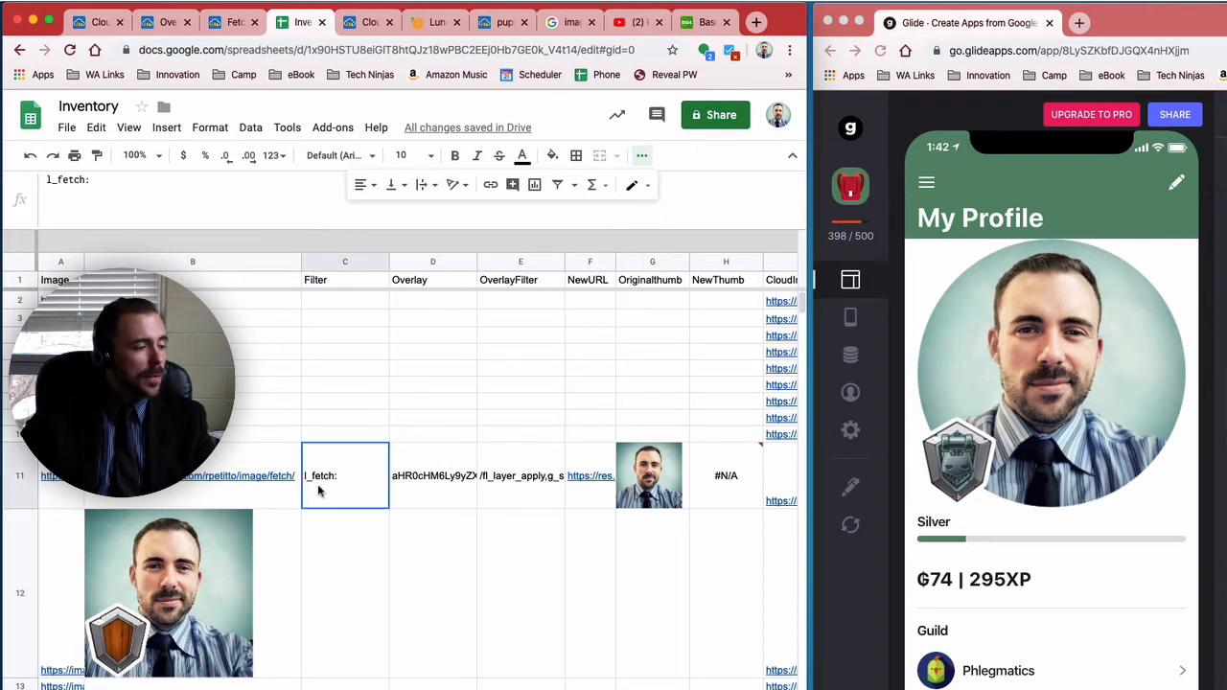
click(46, 179)
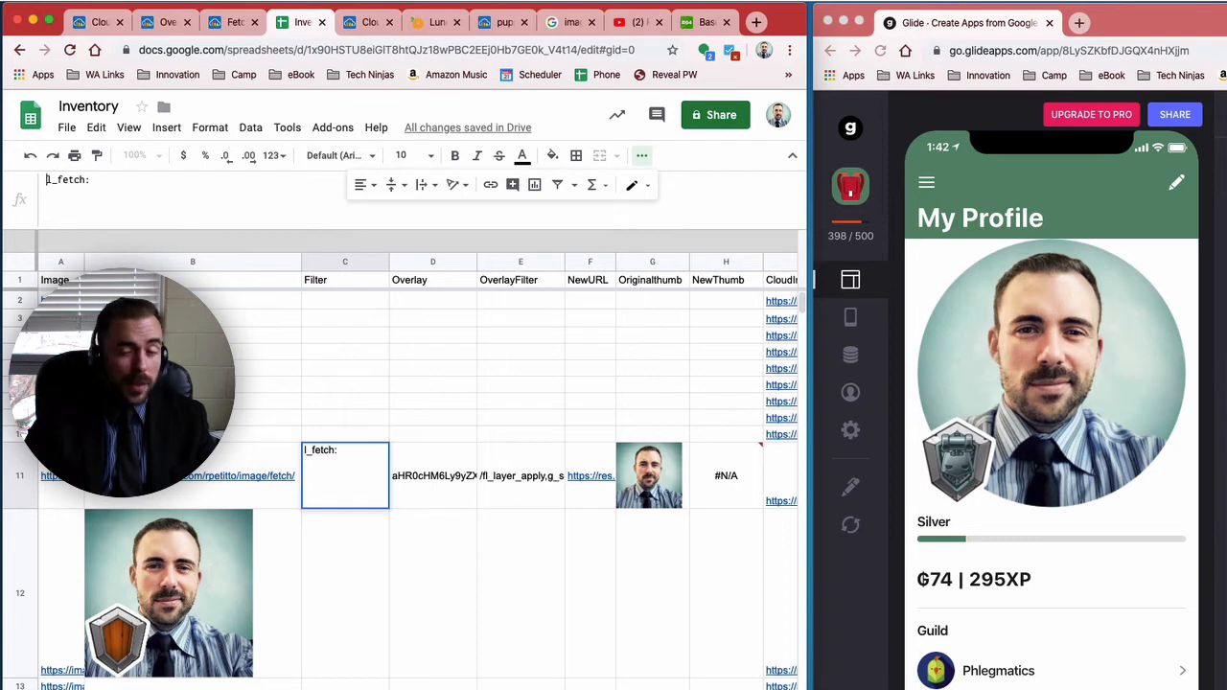
text(r_max/)
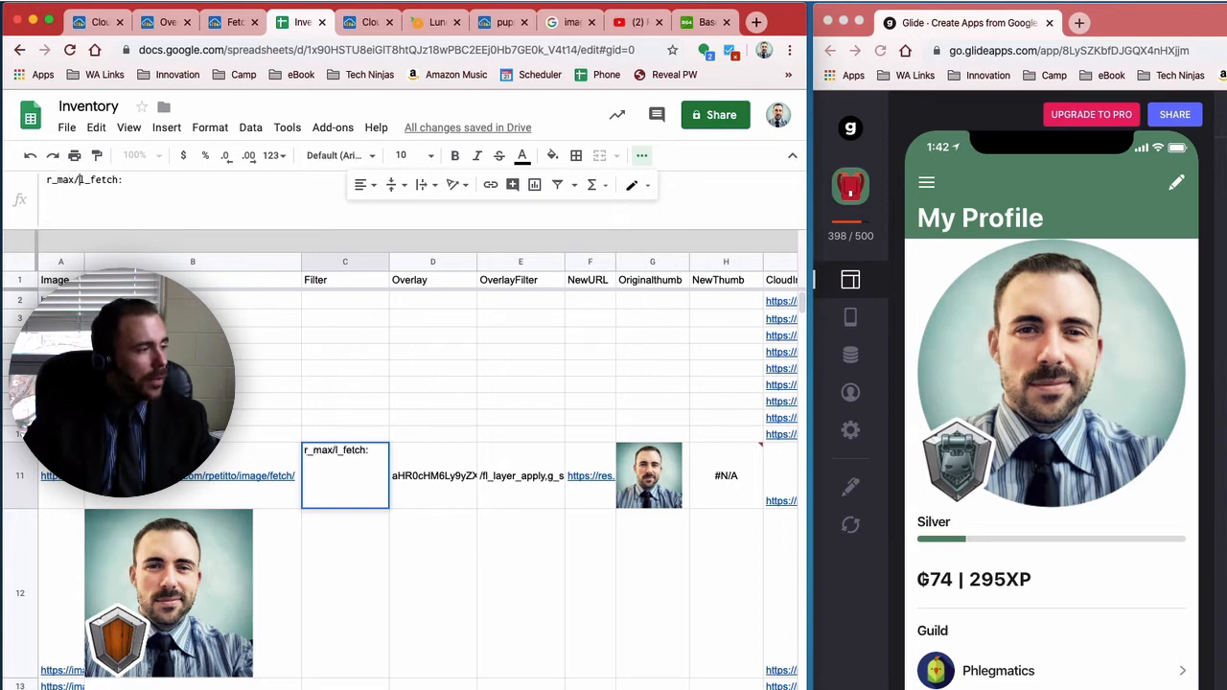
key(Return)
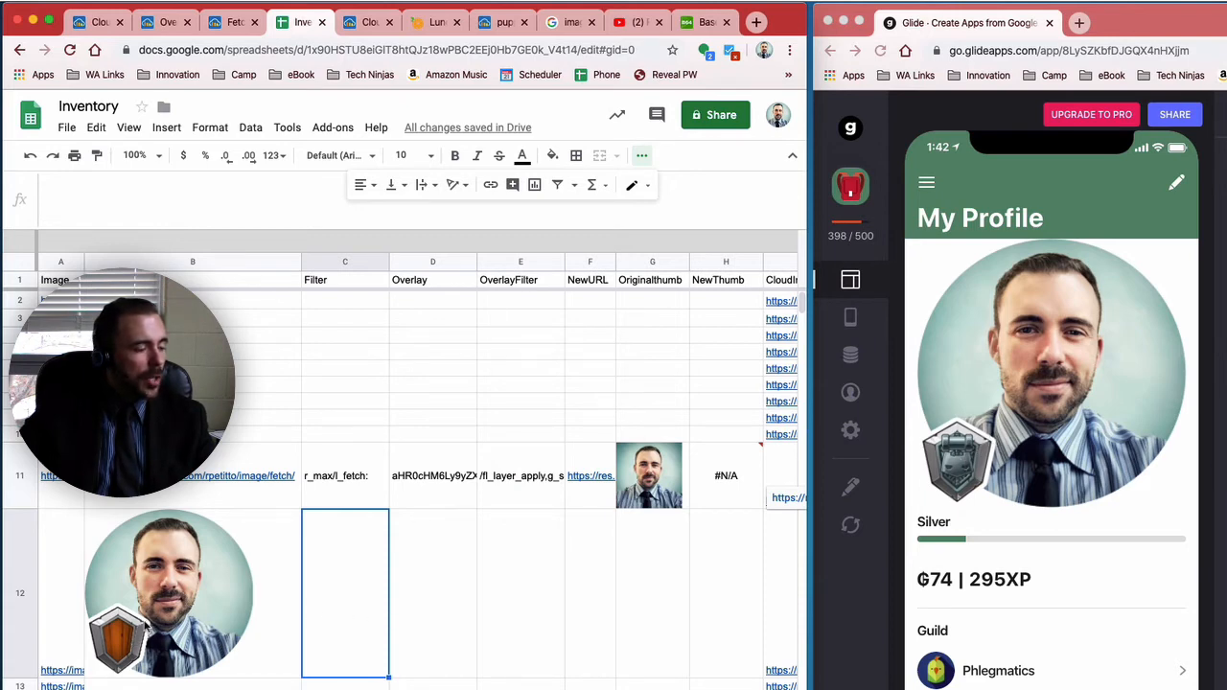
Offset the badge by appending ,x_-10,y_-10 to the OverlayFilter in E11 after co_white
click(517, 472)
click(325, 182)
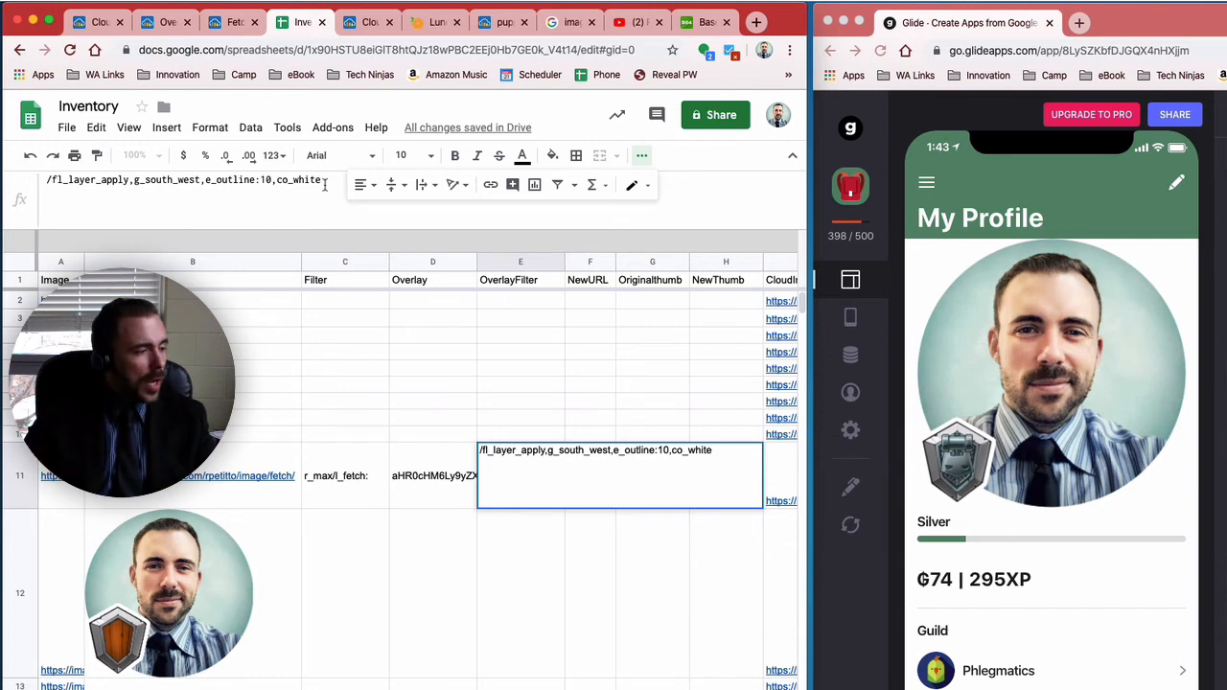
text(,)
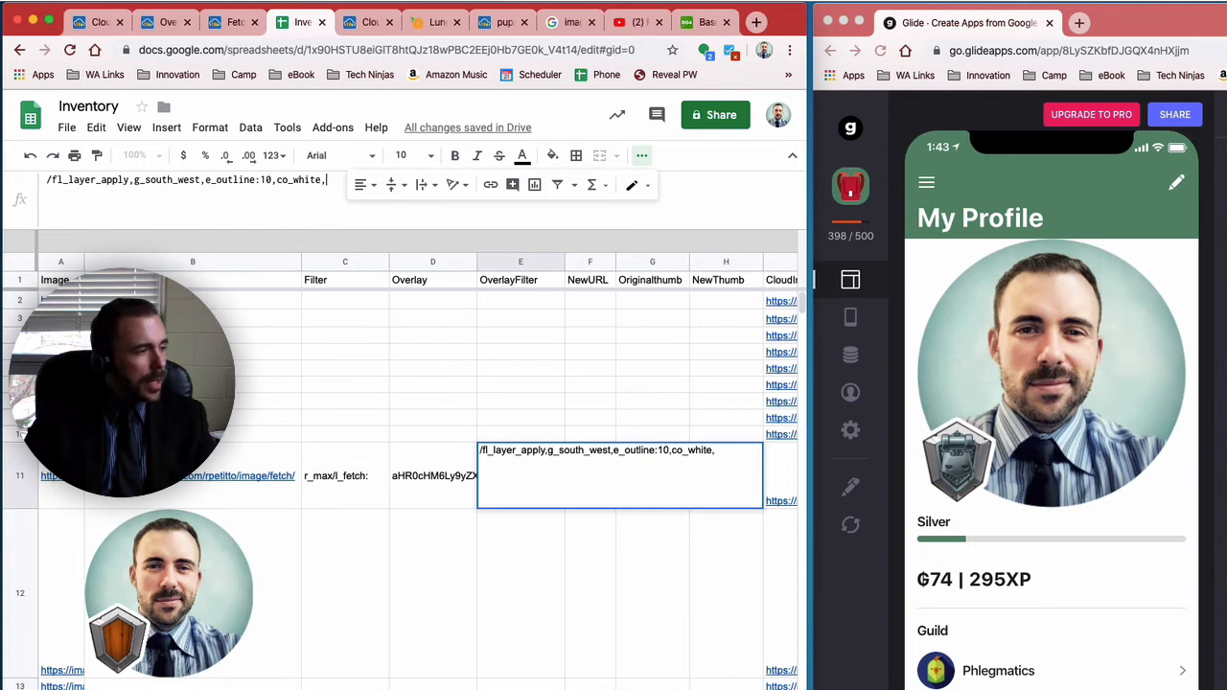
text(x_-)
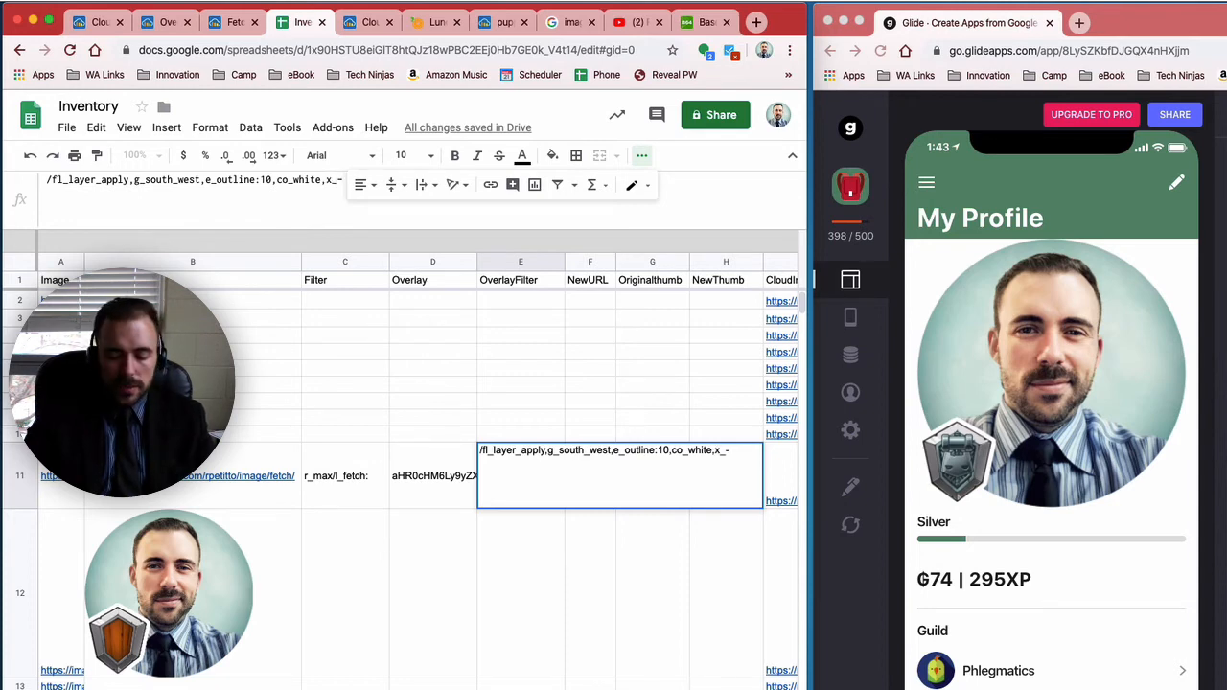
text(10,t)
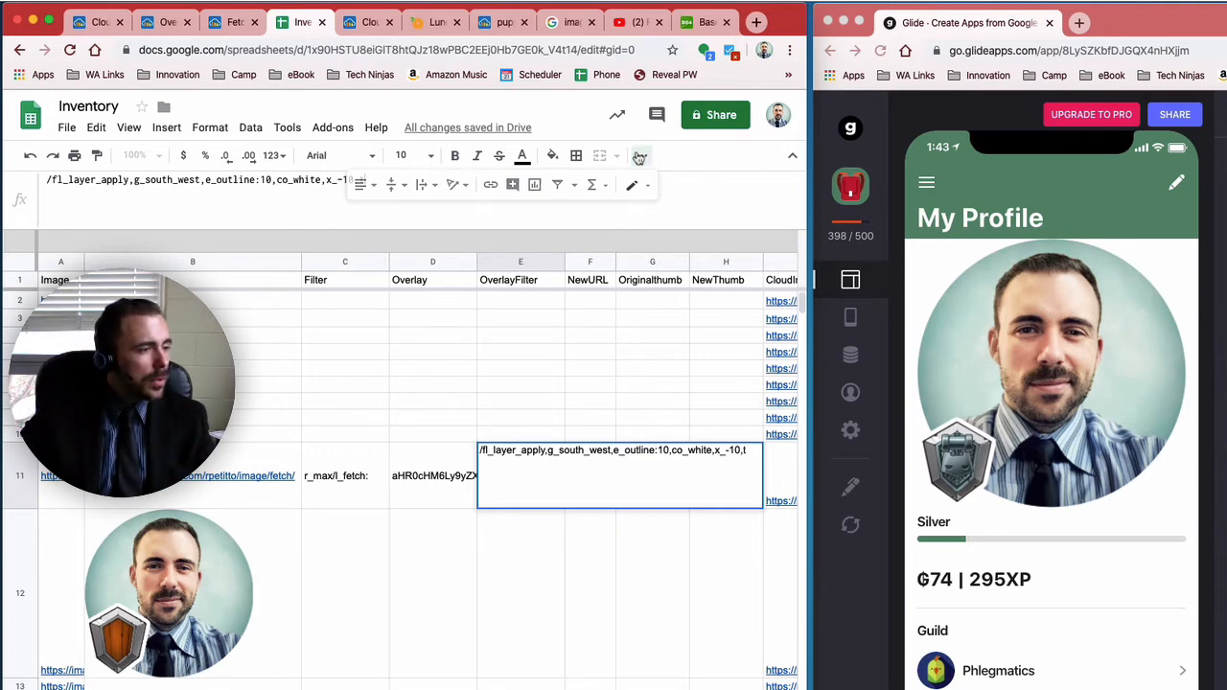
click(642, 156)
text(t)
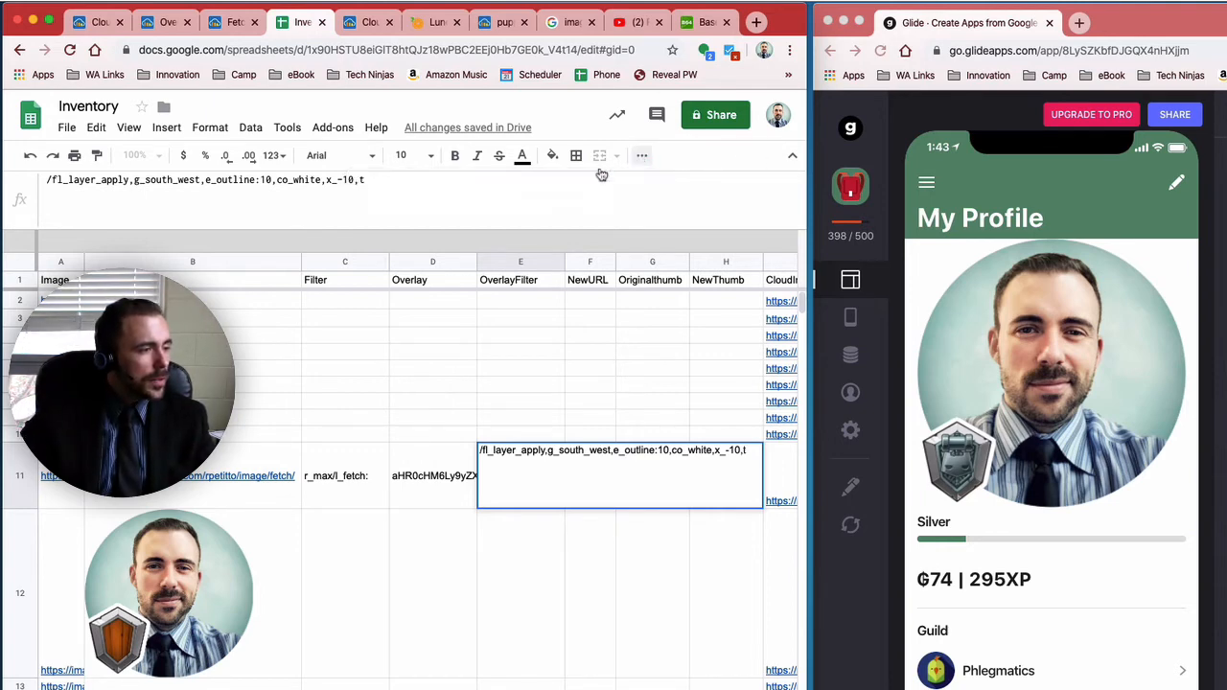
key(BackSpace)
text(y)
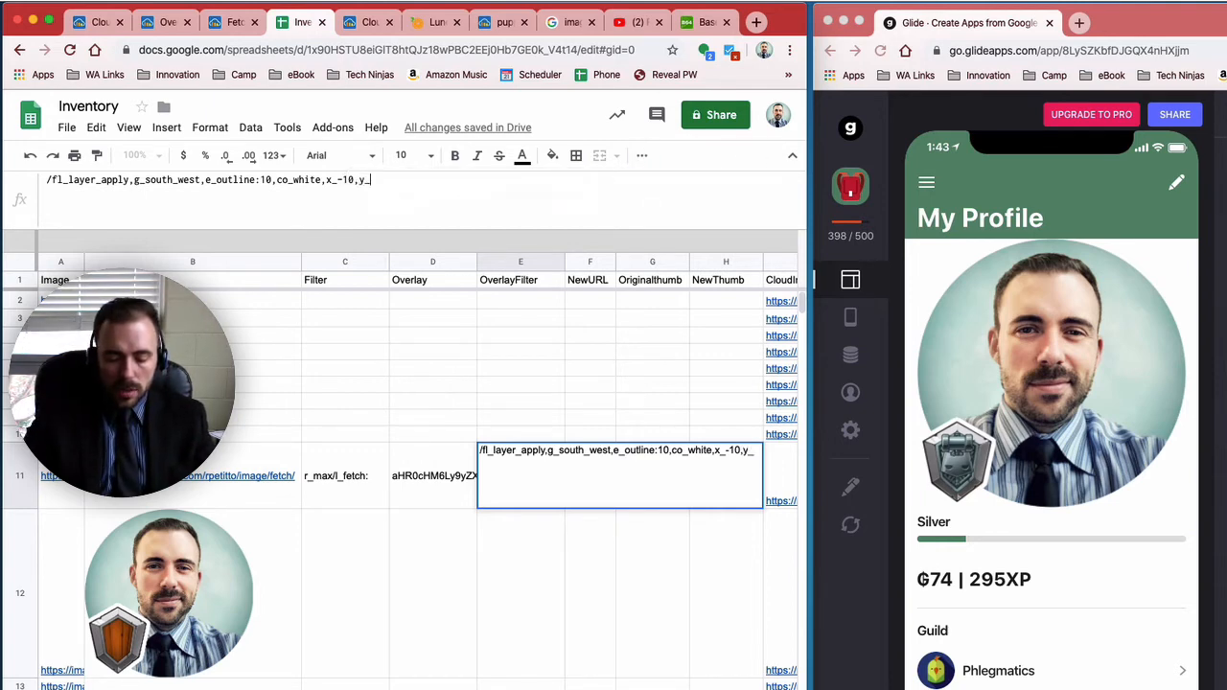
text(_-10)
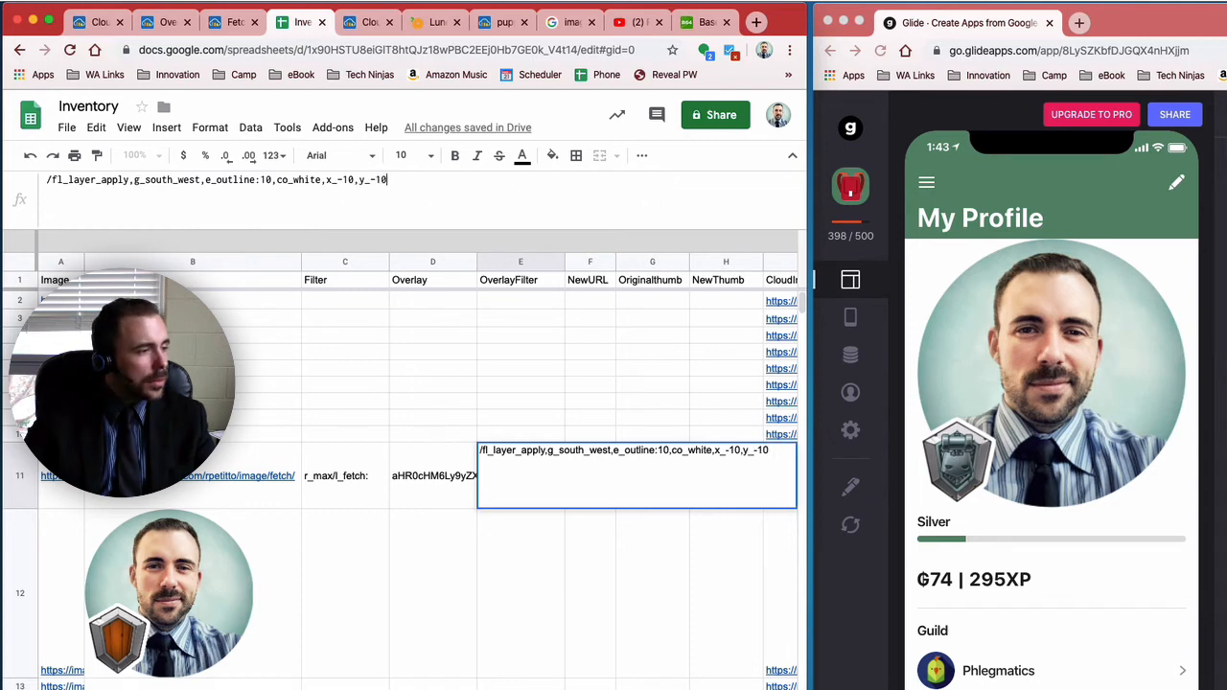
key(Return)
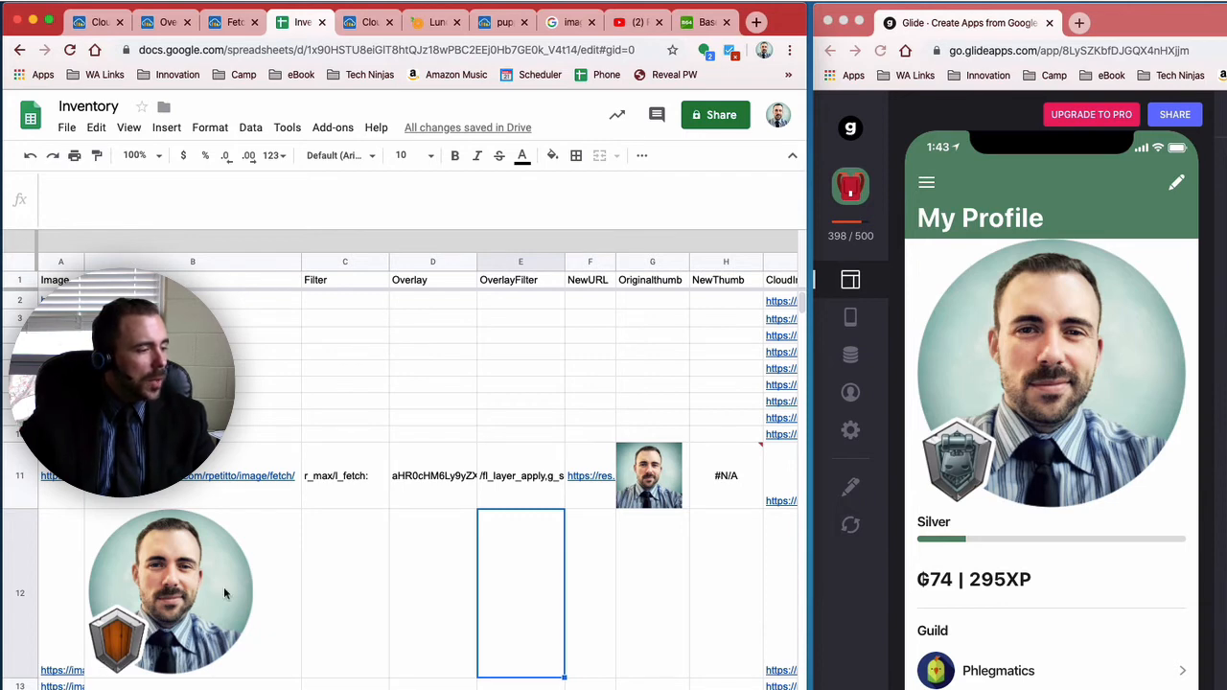
Increase the badge offsets in E11's OverlayFilter to x_-20,y_-20
click(511, 480)
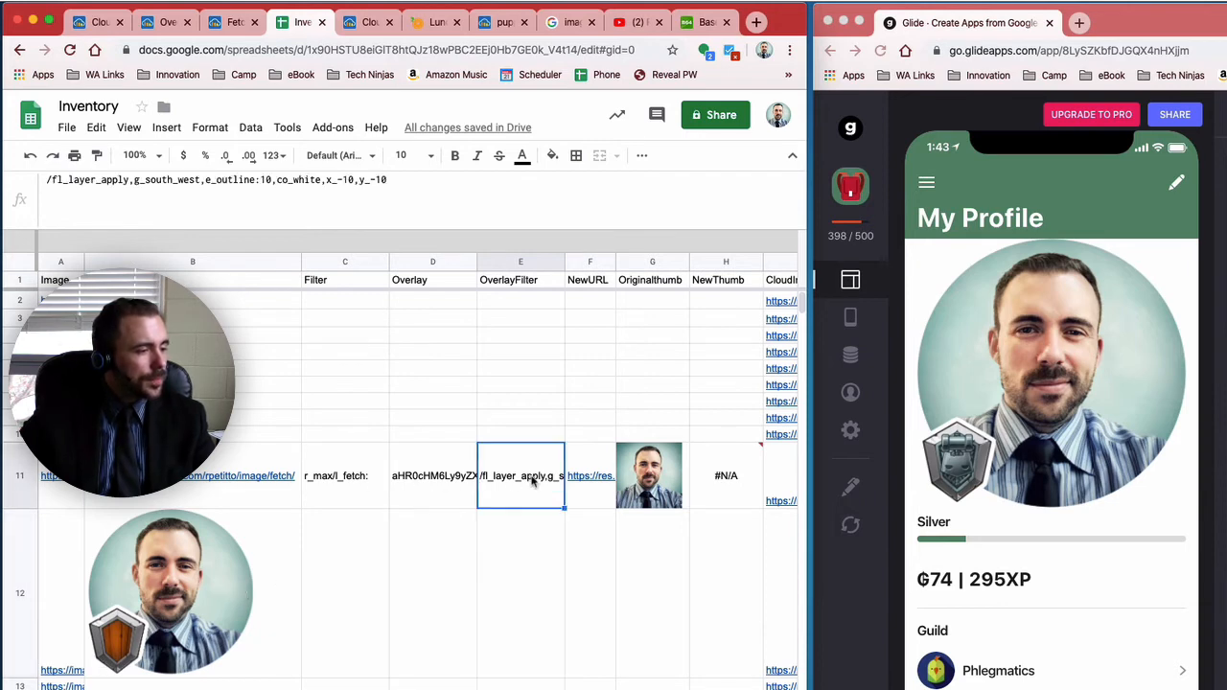
click(348, 181)
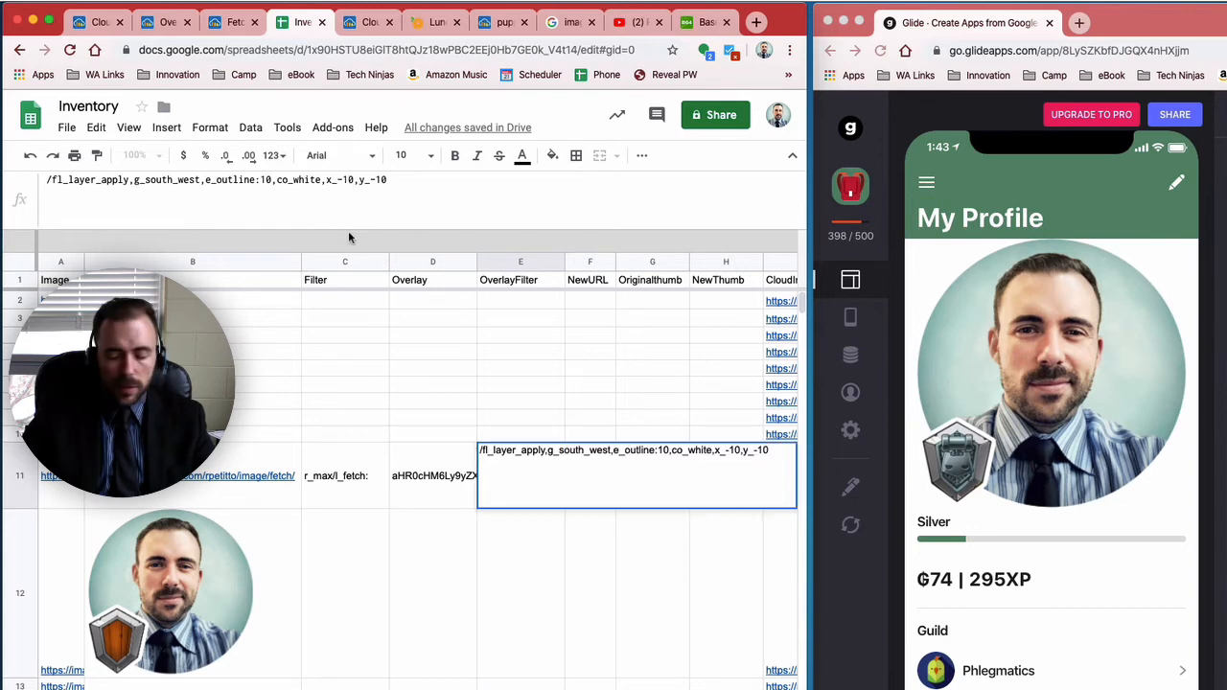
key(BackSpace)
text(2)
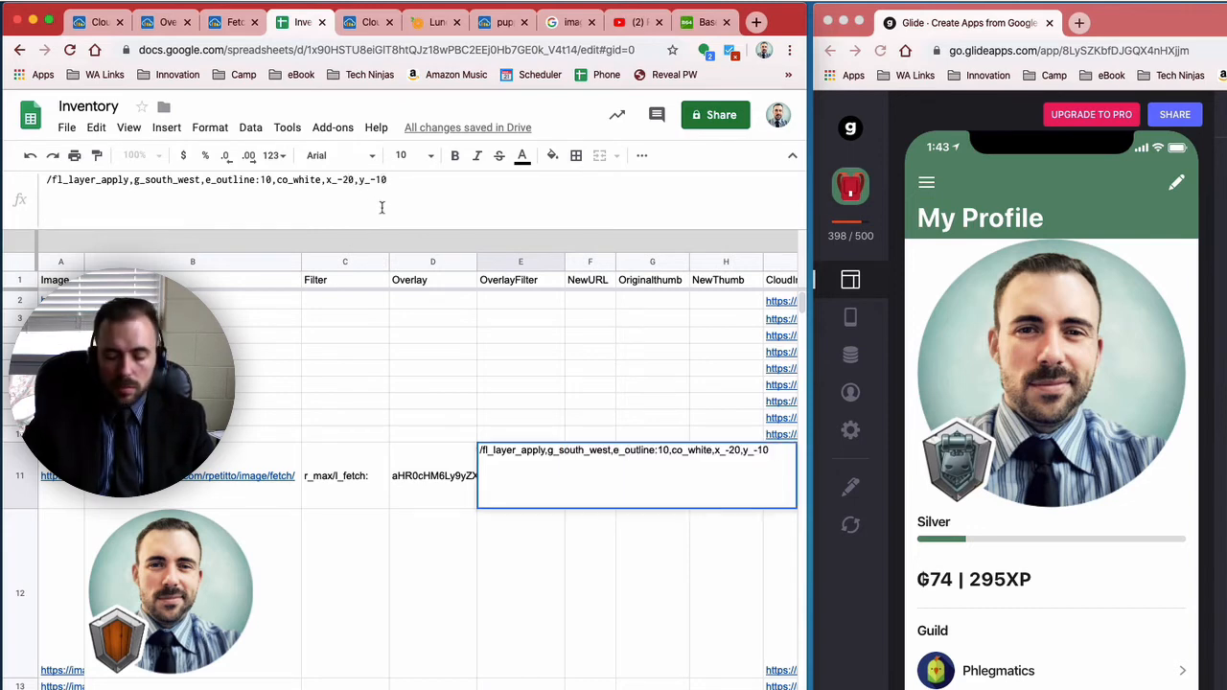
key(Return)
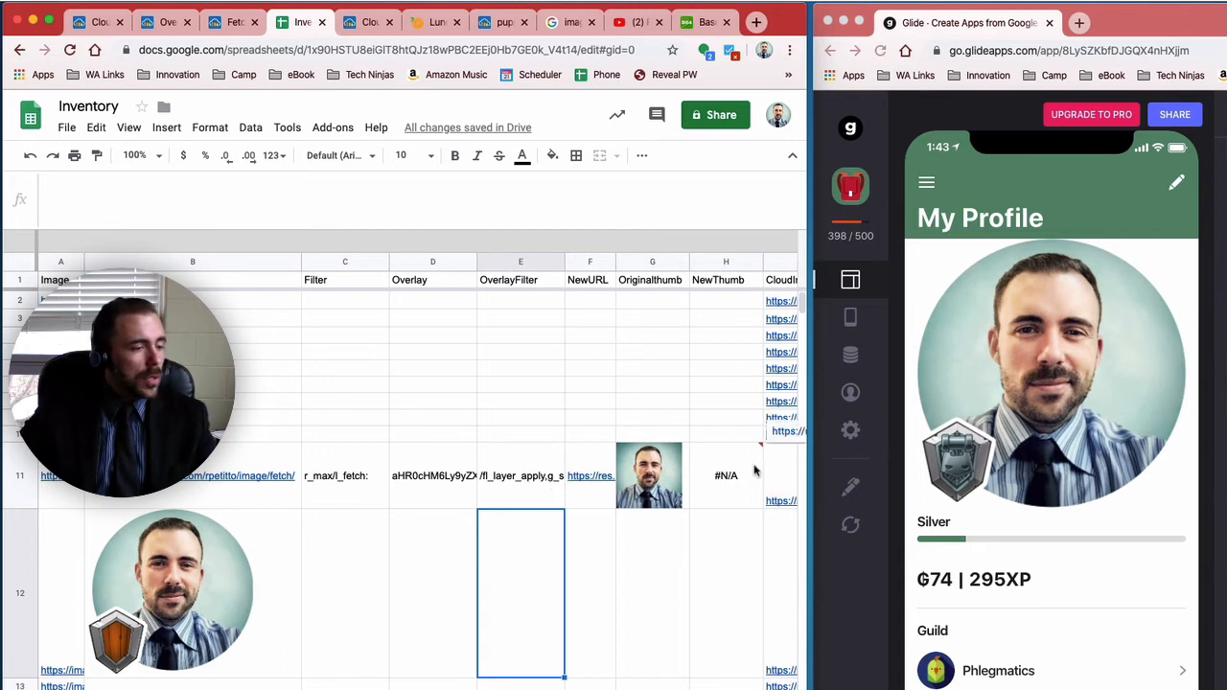
Append badge size settings to the OverlayFilter in E11, entered as ,h_100,w-80
click(518, 491)
click(422, 182)
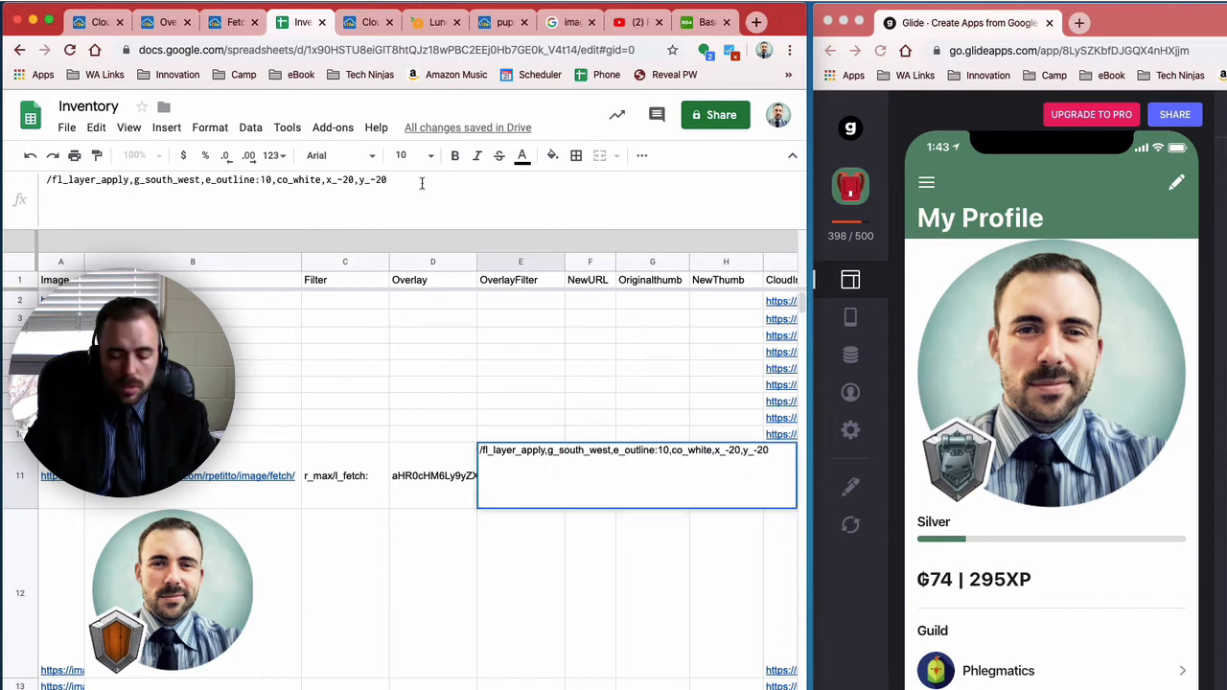
text(,h)
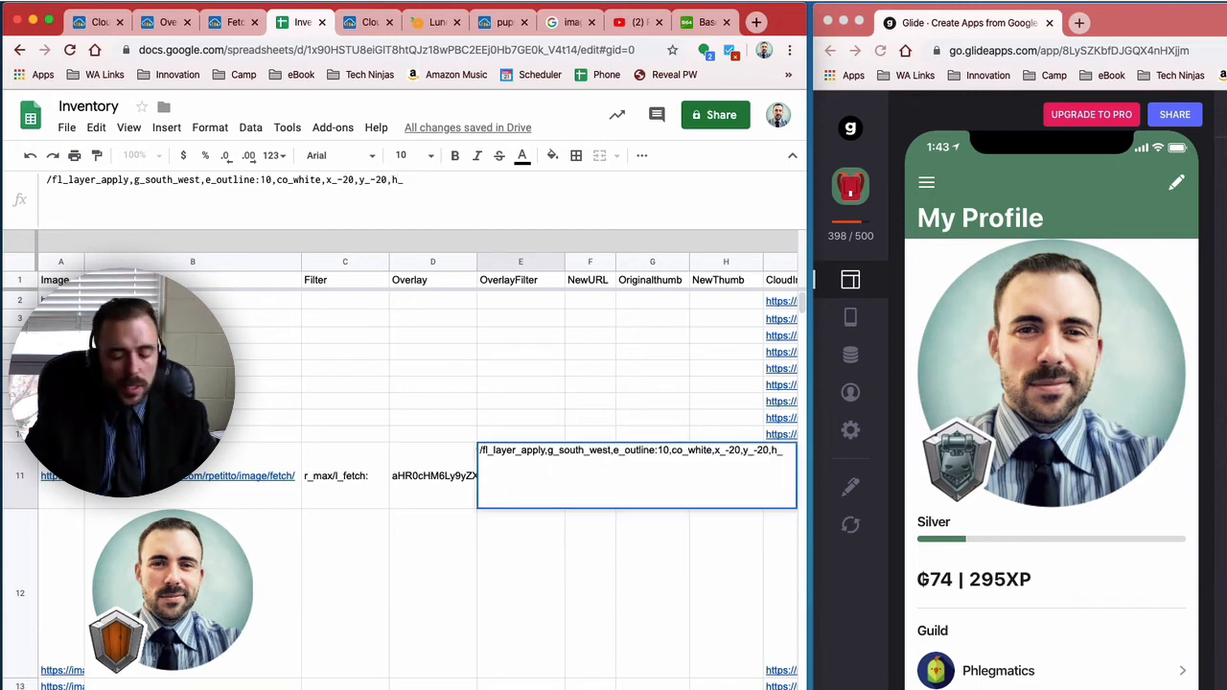
text(_100,)
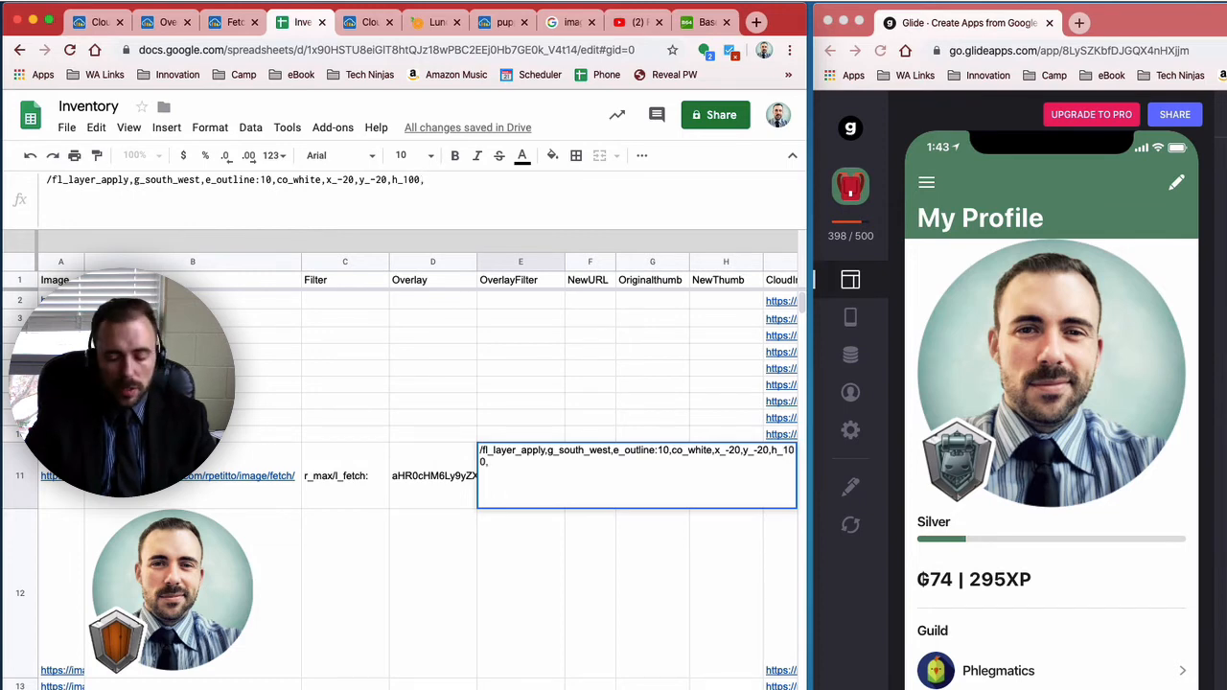
text(w)
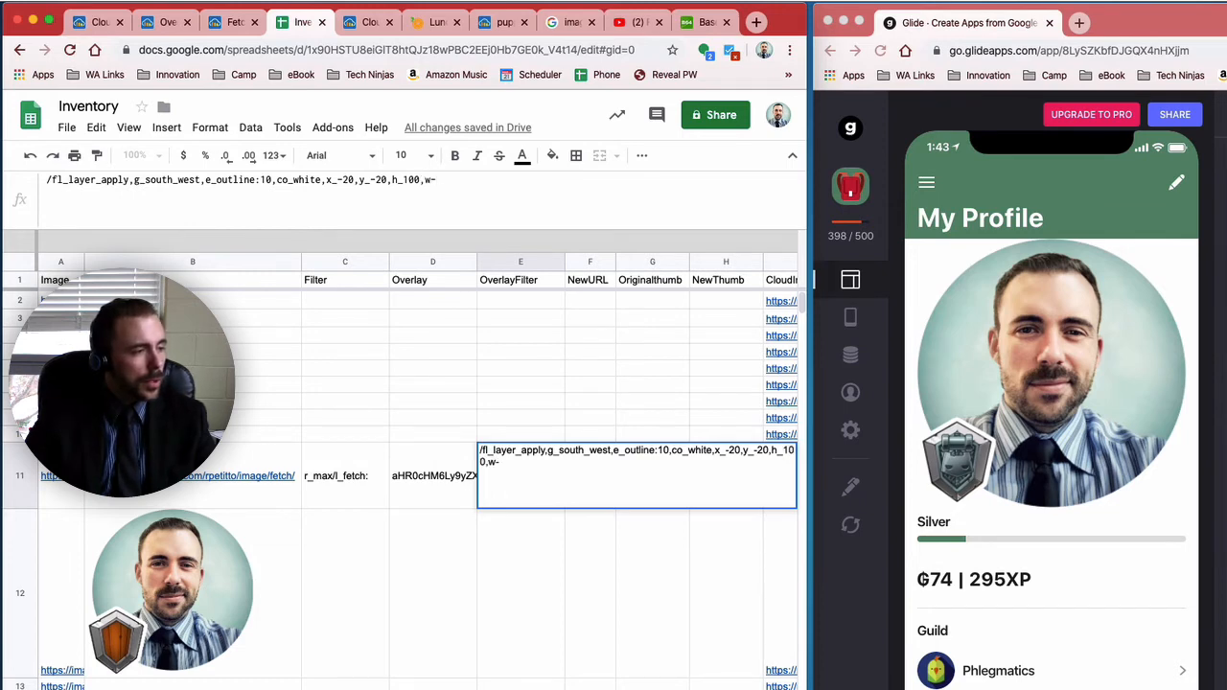
text(-80)
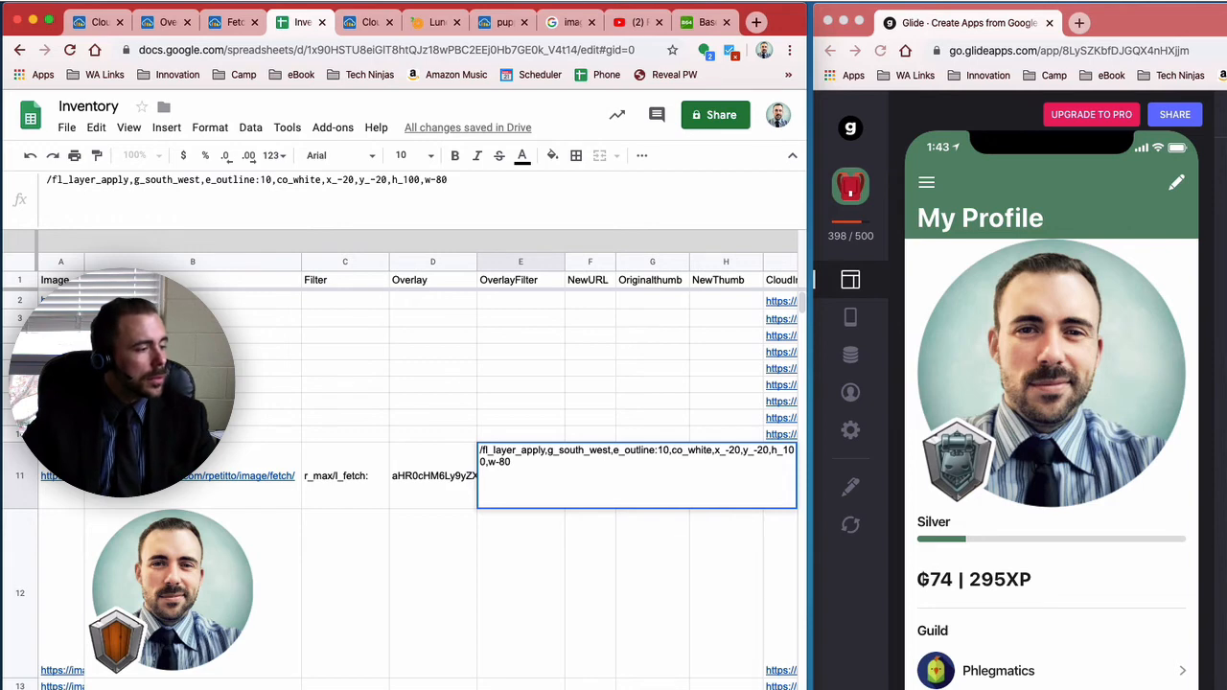
key(Return)
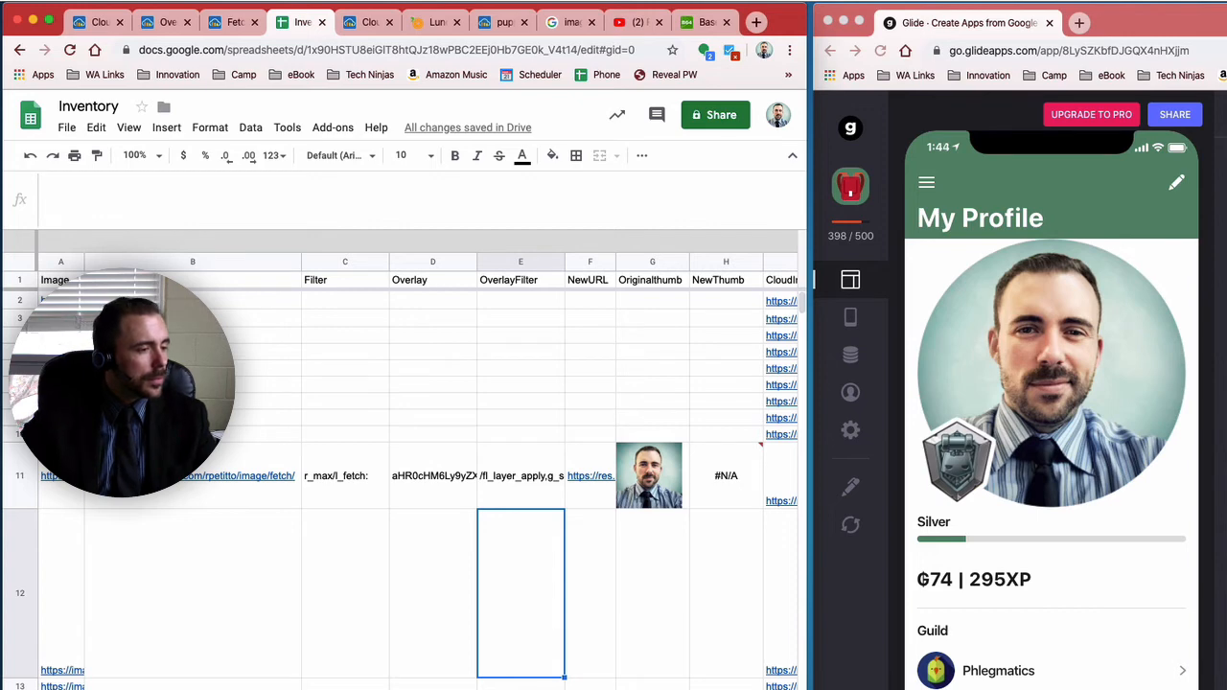
Correct the width parameter in E11 to w_80 by replacing its hyphen with an underscore
click(529, 475)
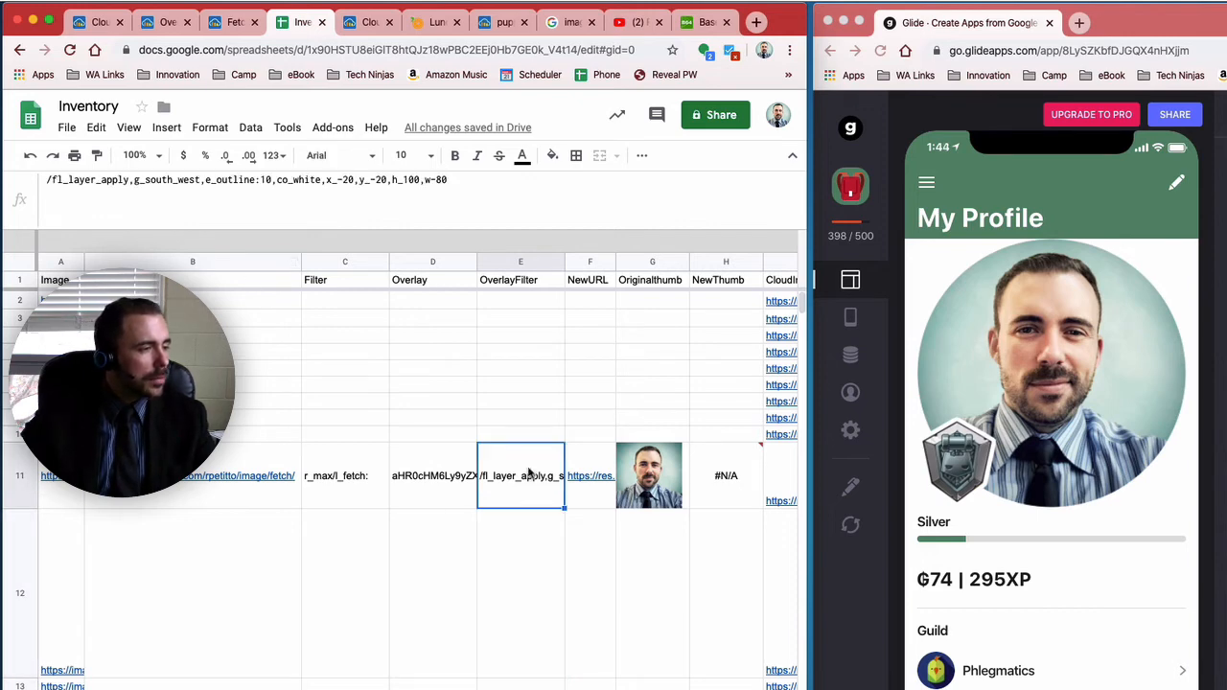
click(451, 184)
click(435, 181)
key(BackSpace)
text(_)
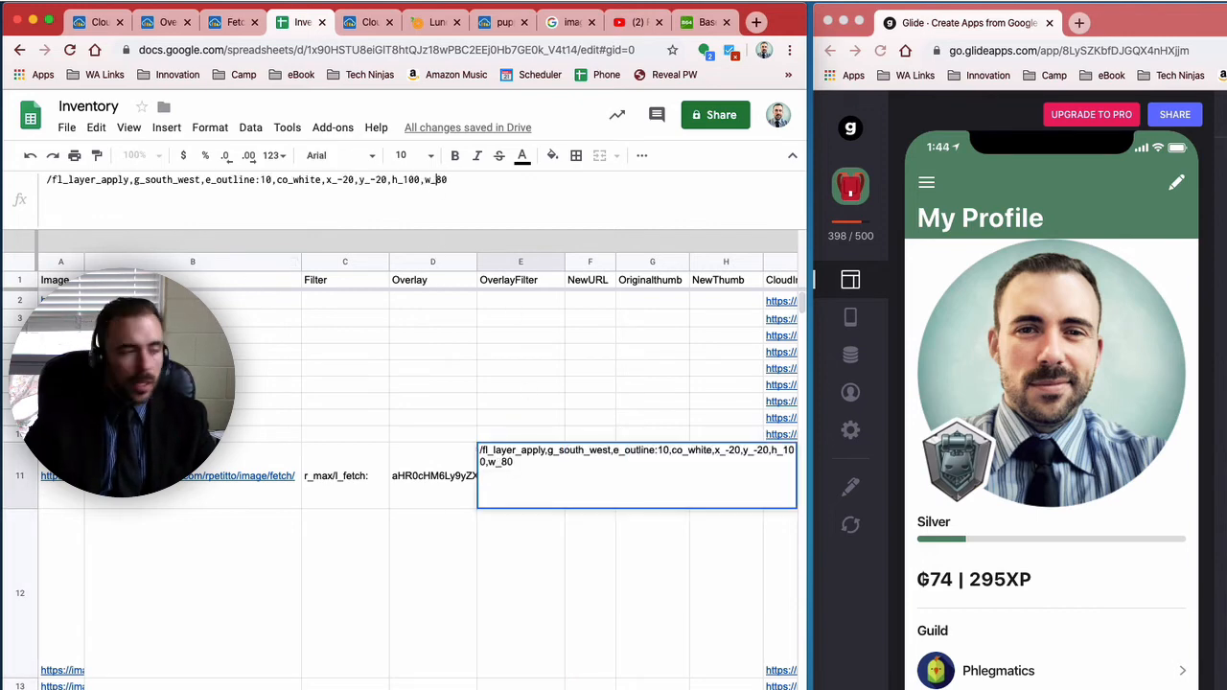
key(Return)
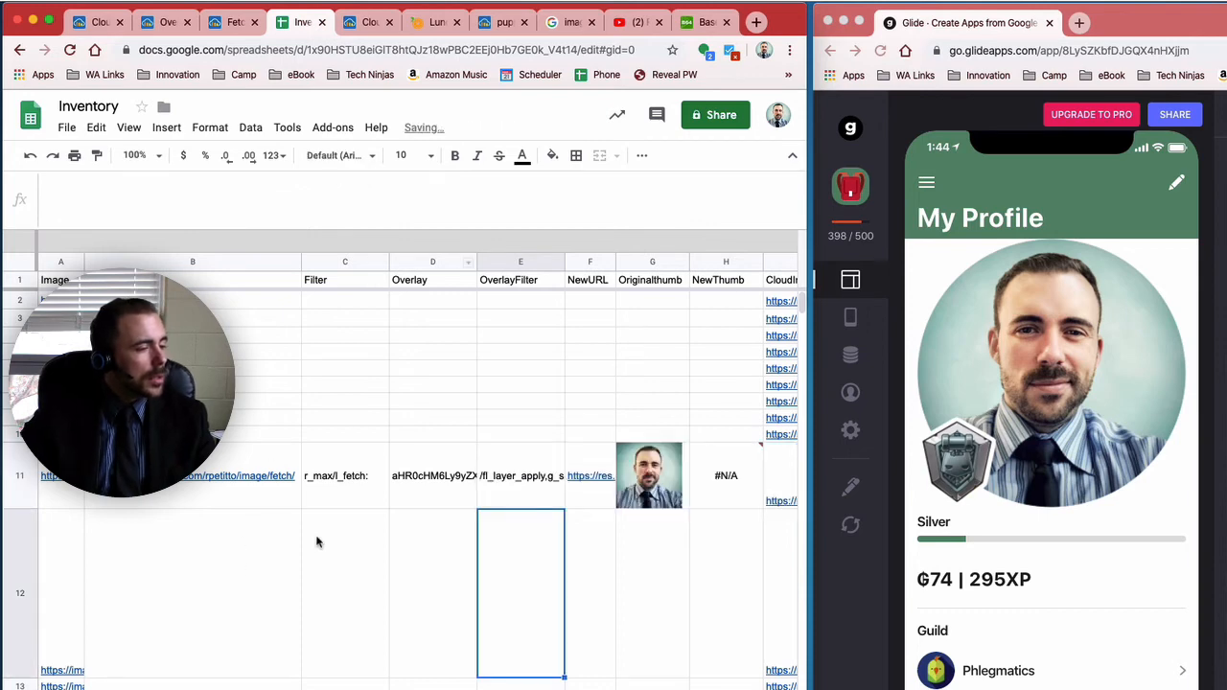
Enlarge the badge in E11's OverlayFilter by setting the height to h_140 and the width to w_120
click(510, 477)
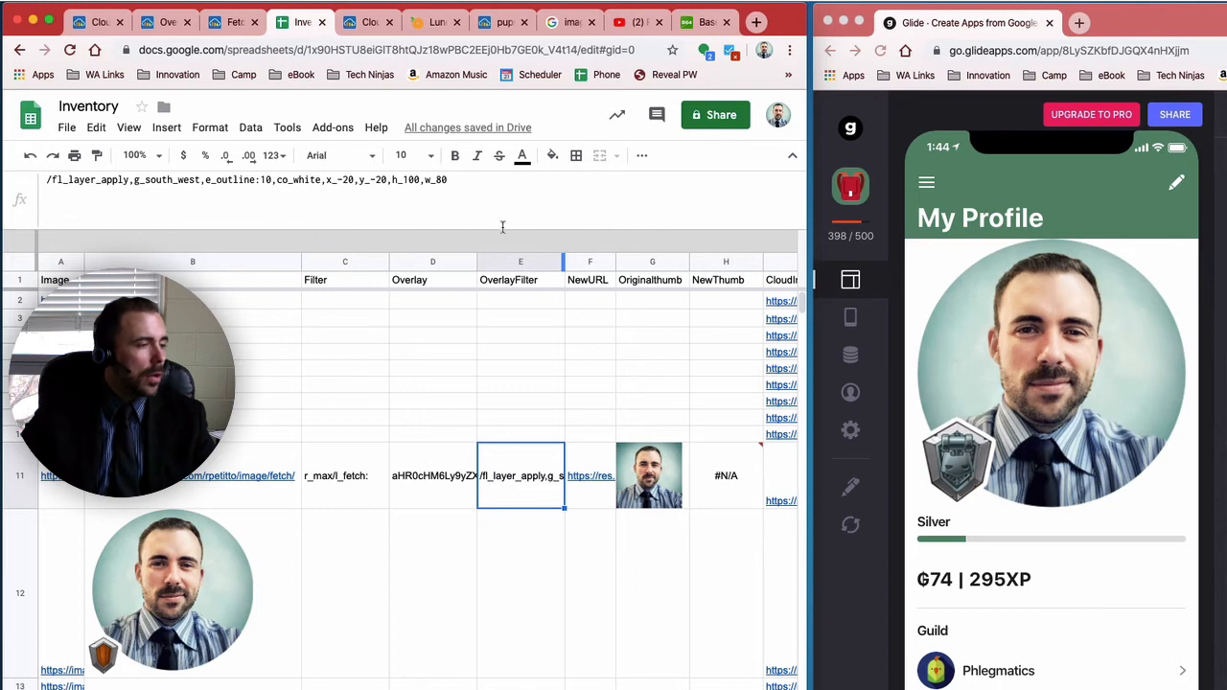
click(412, 180)
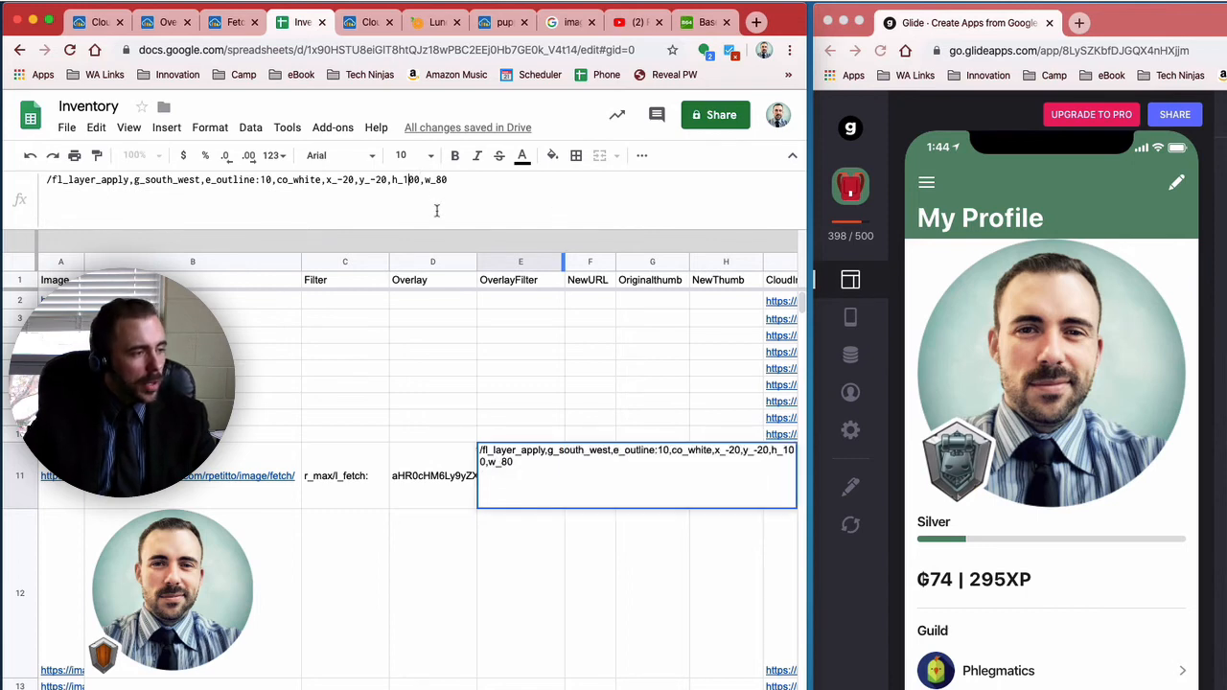
key(Right)
key(BackSpace)
text(4)
key(Right)
key(Right)
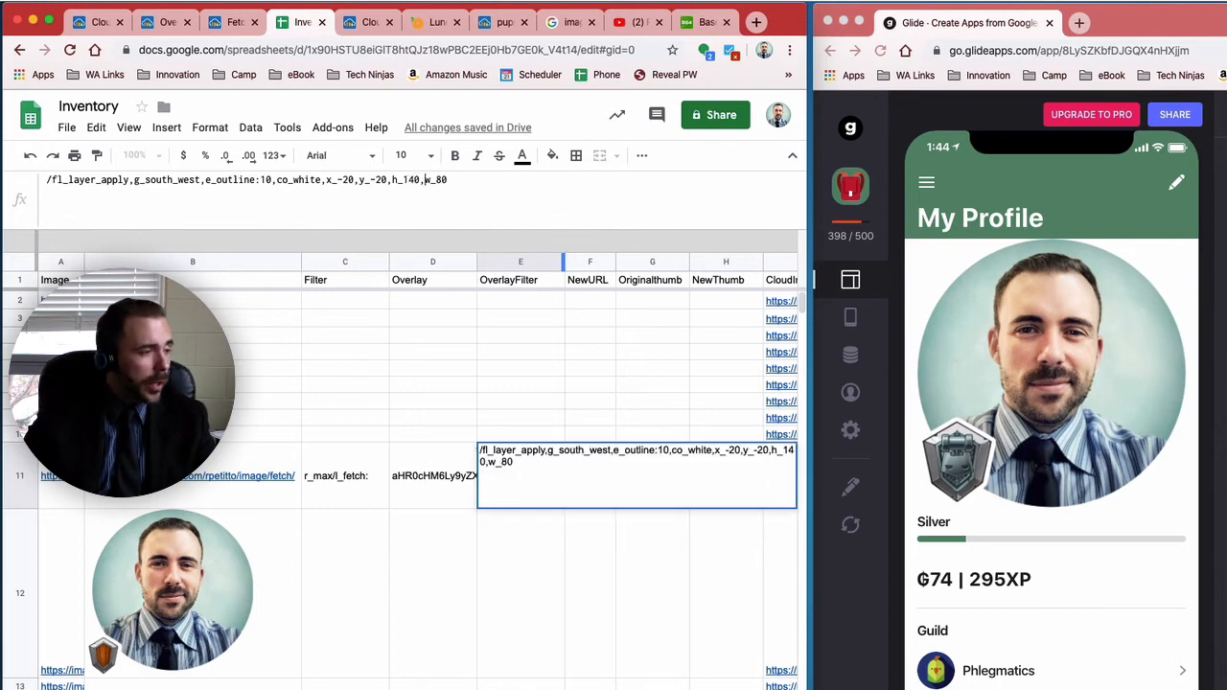
key(BackSpace)
text(12)
key(Return)
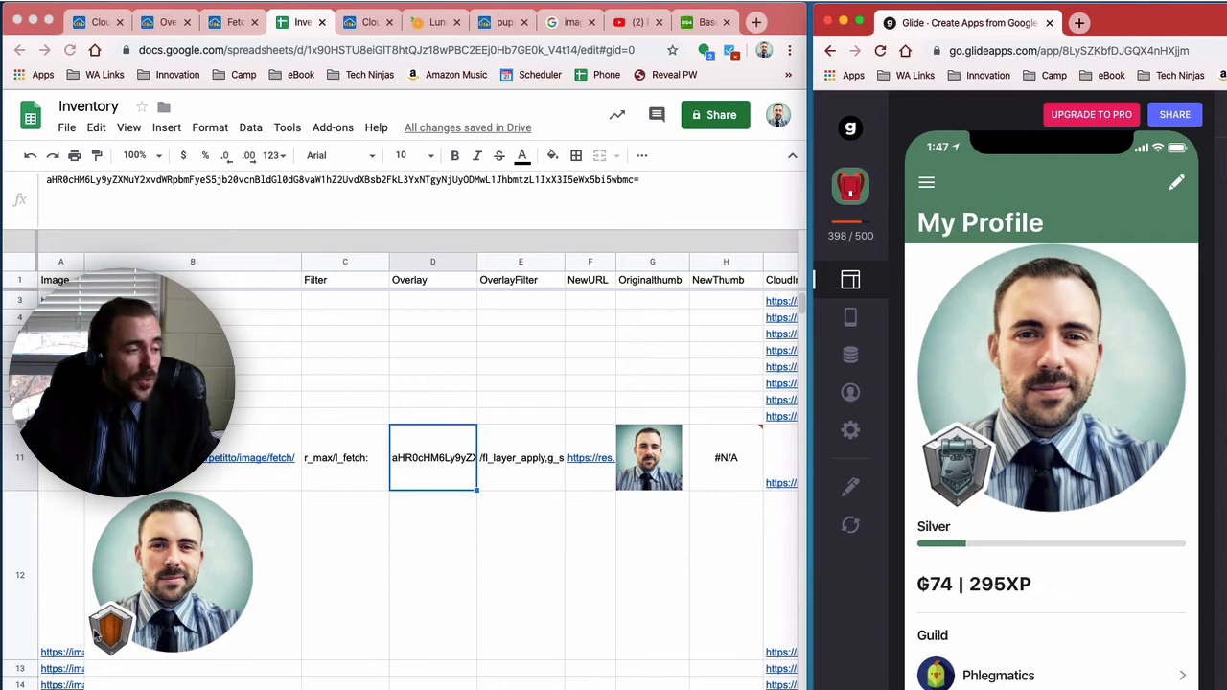
Switch to Glide's Inventory data and review the configuration of the RankCode lookup column
click(453, 466)
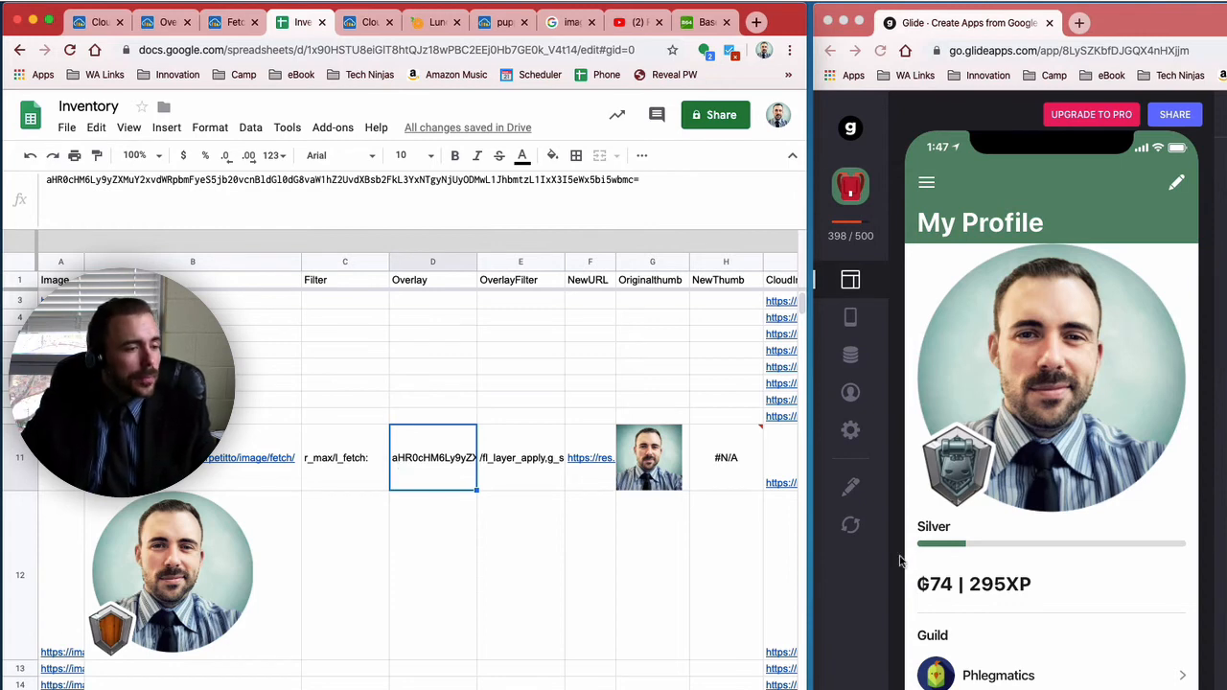
click(849, 359)
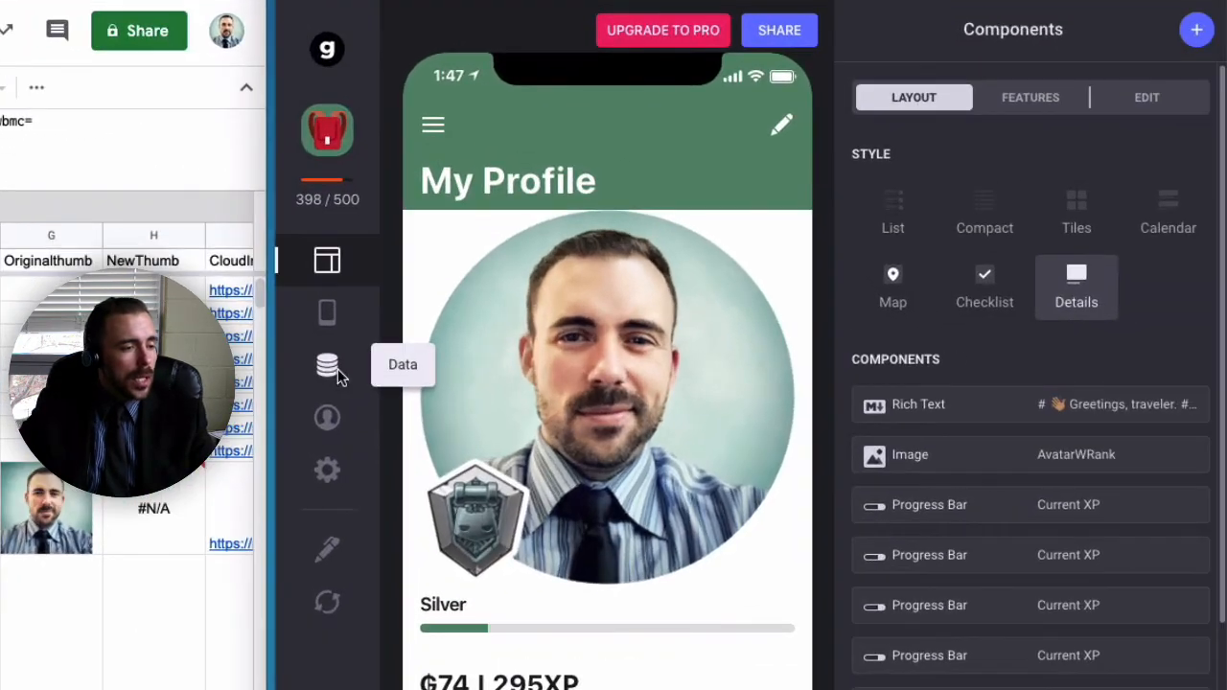
click(859, 362)
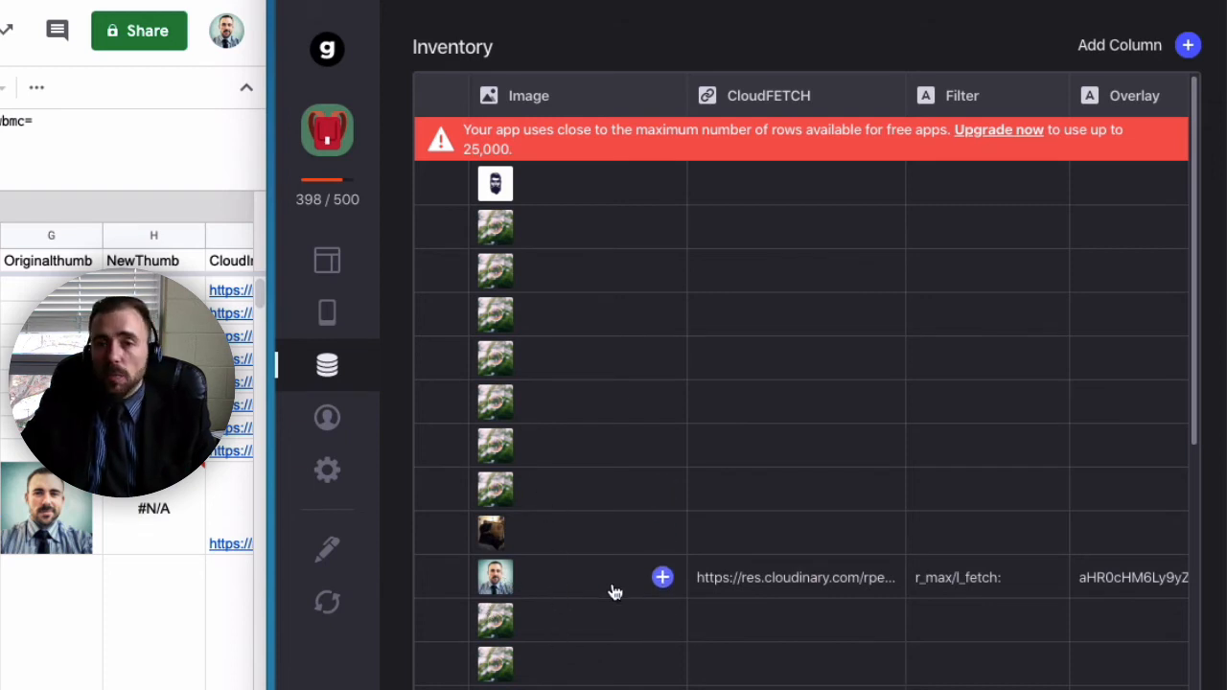
scroll(809, 590, right, 15)
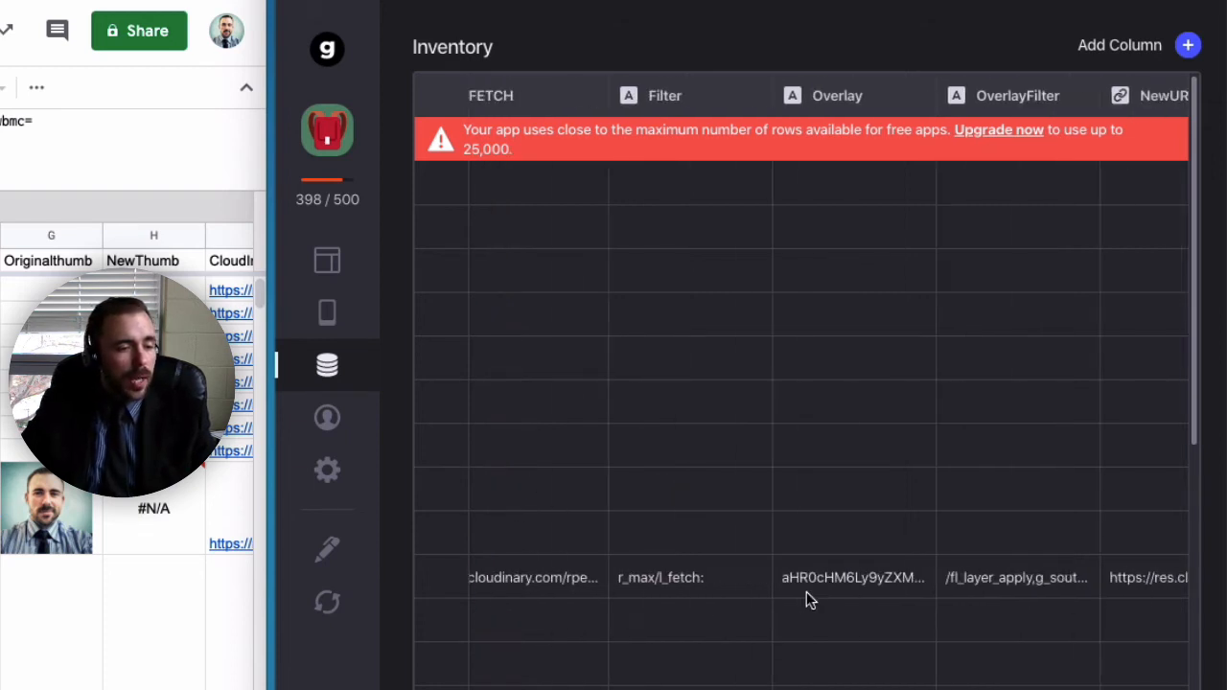
scroll(801, 596, right, 10)
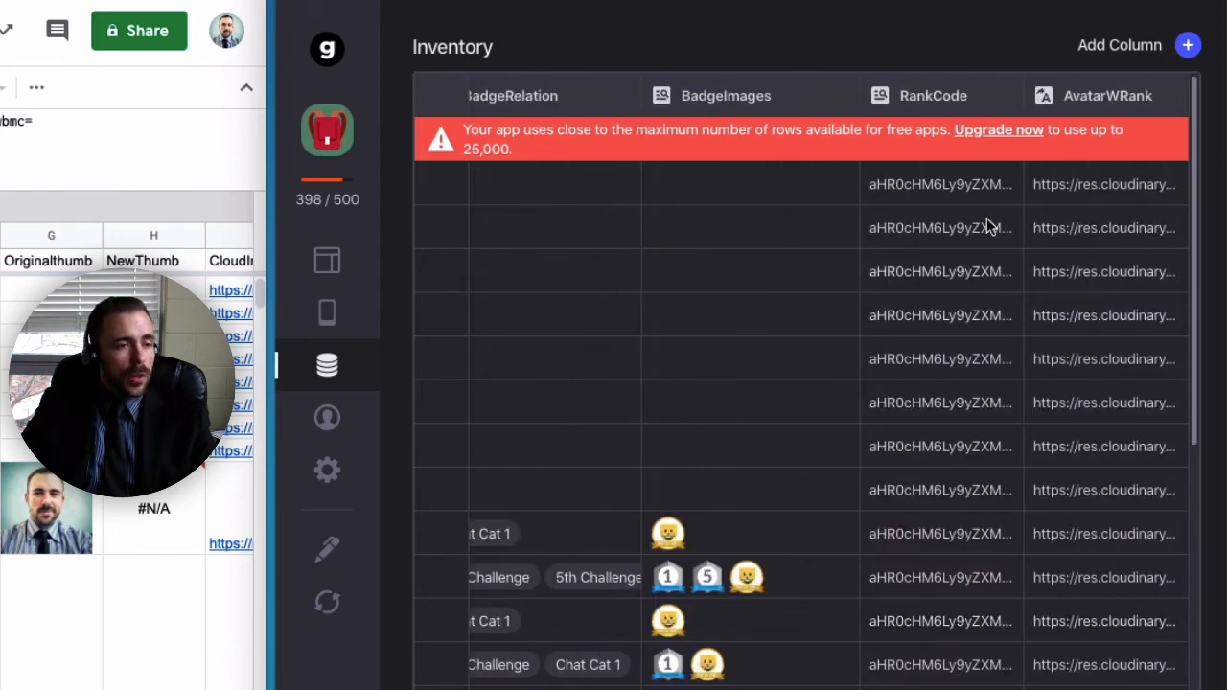
click(1002, 100)
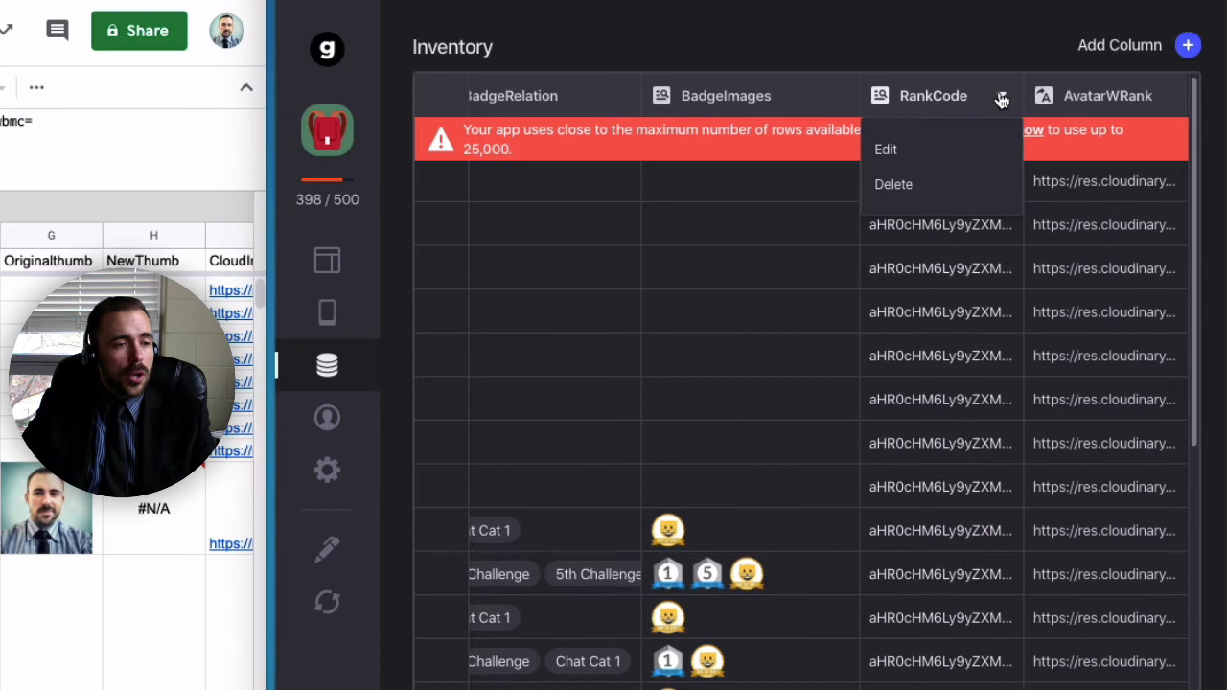
click(912, 153)
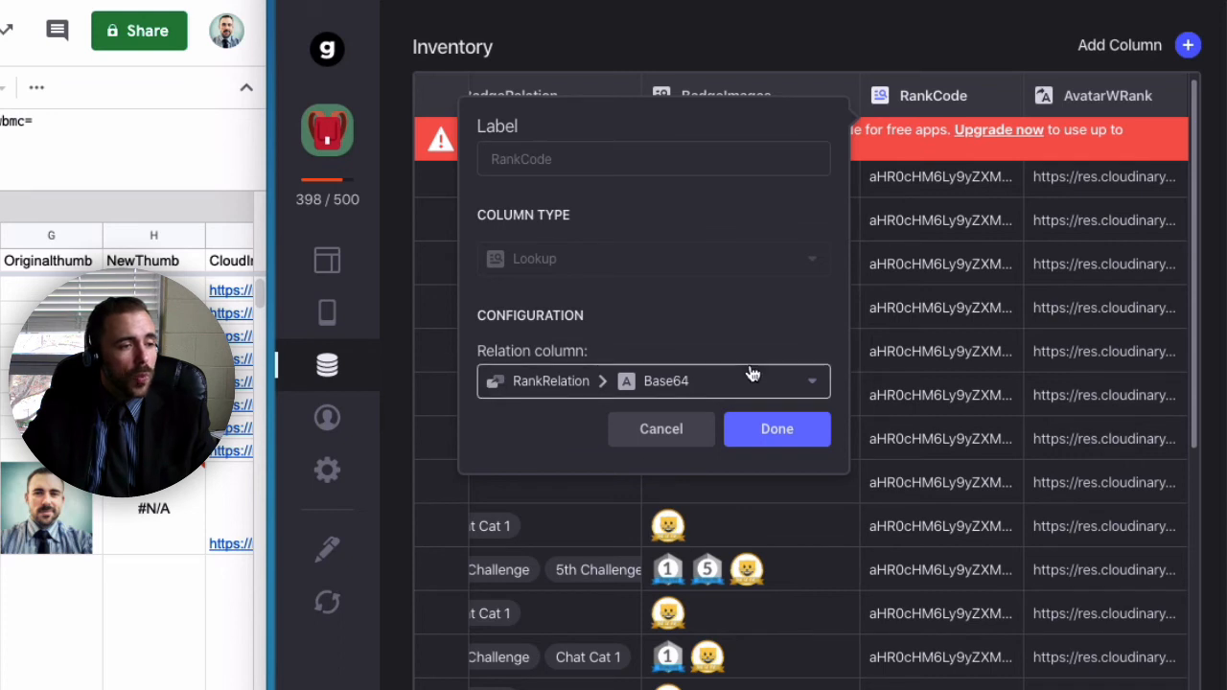
click(737, 432)
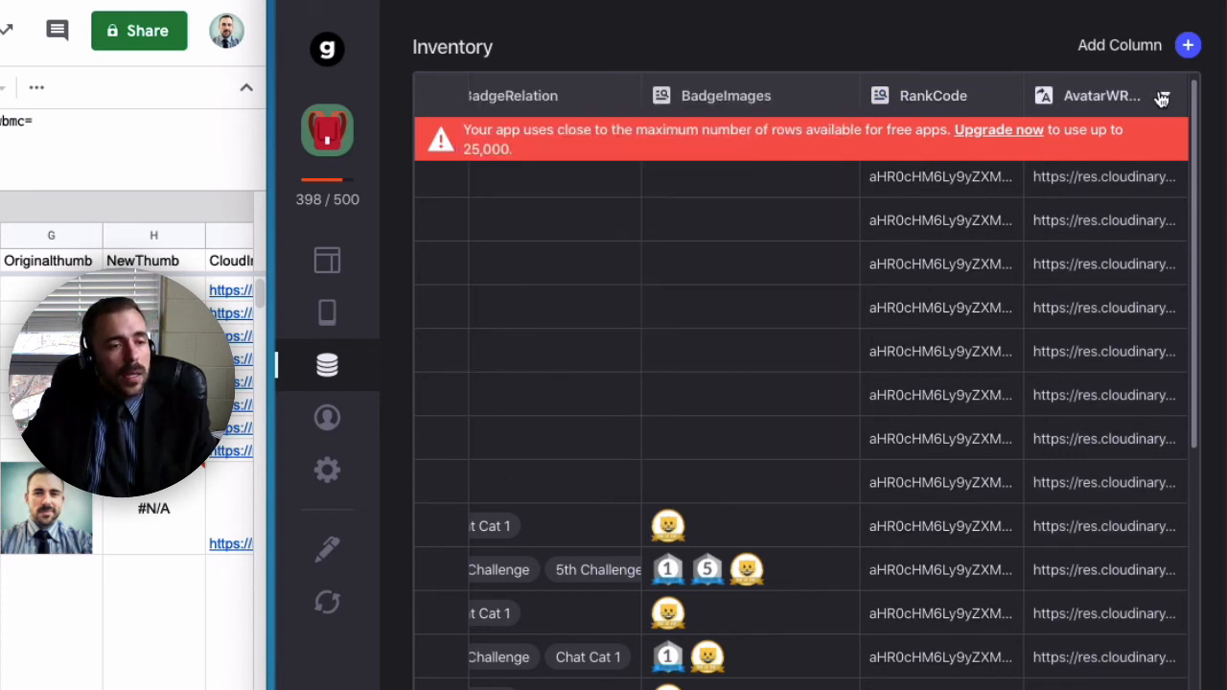
Compare the AvatarWRank template's replacements in Glide with the CloudFETCH, Filter, Overlay and OverlayFilter cells in row 11 of Google Sheets
click(1165, 96)
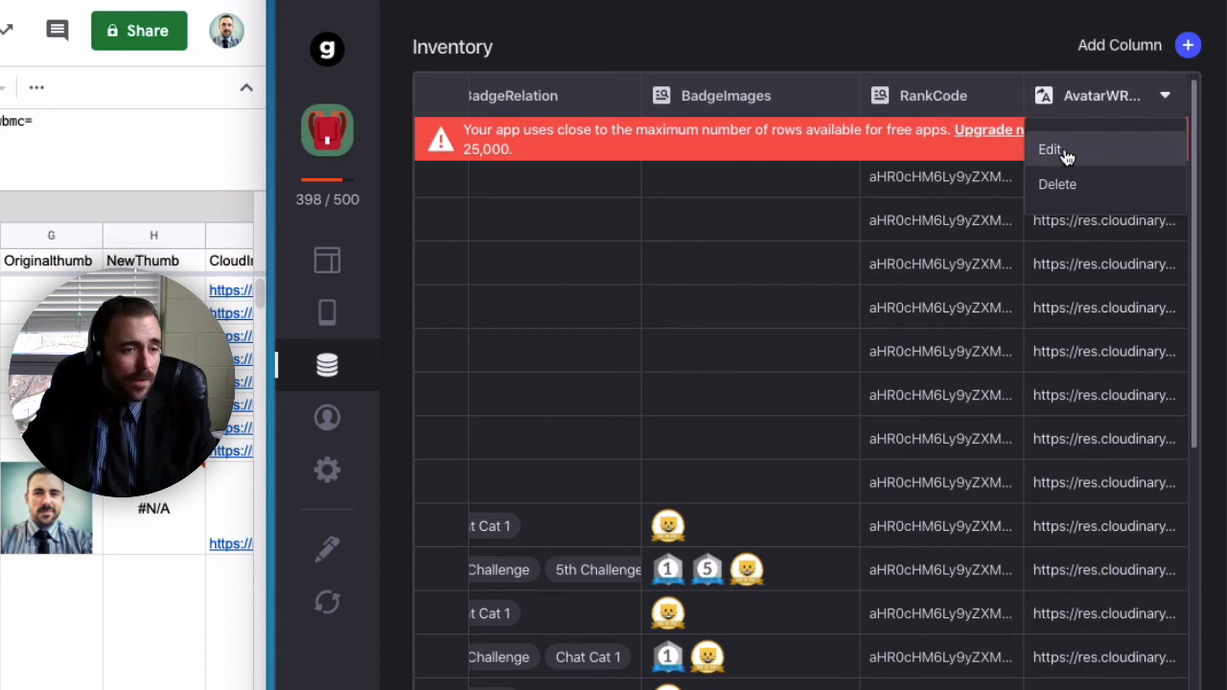
click(1065, 151)
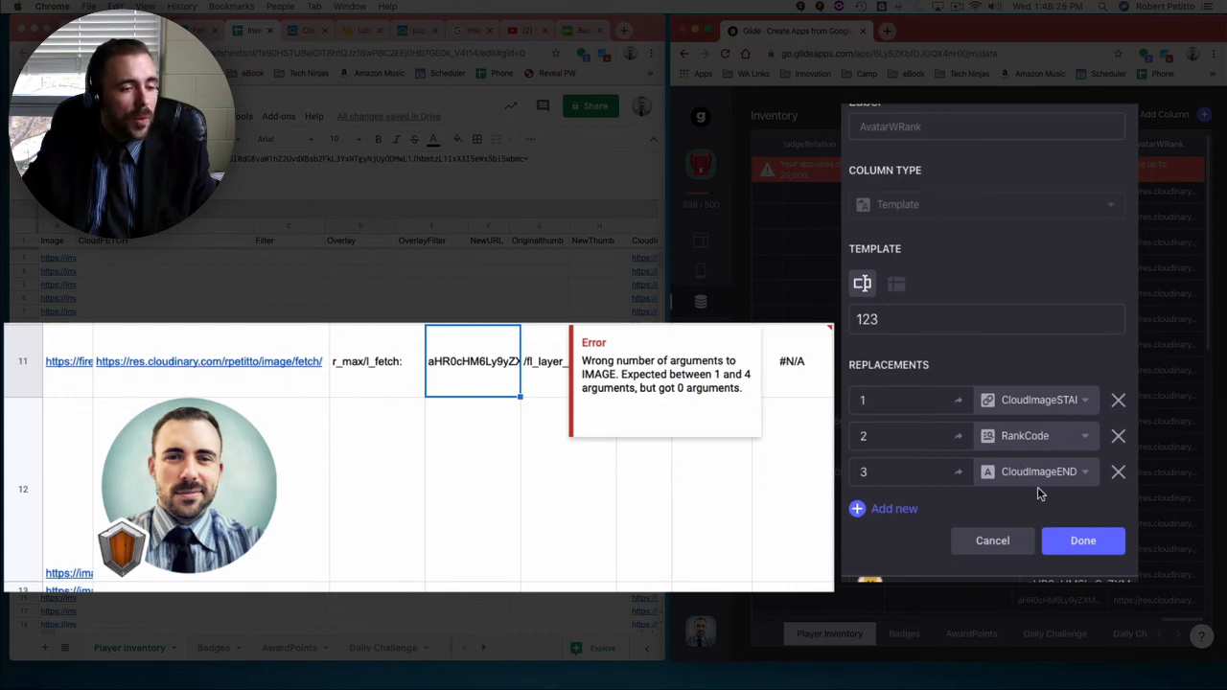
click(557, 369)
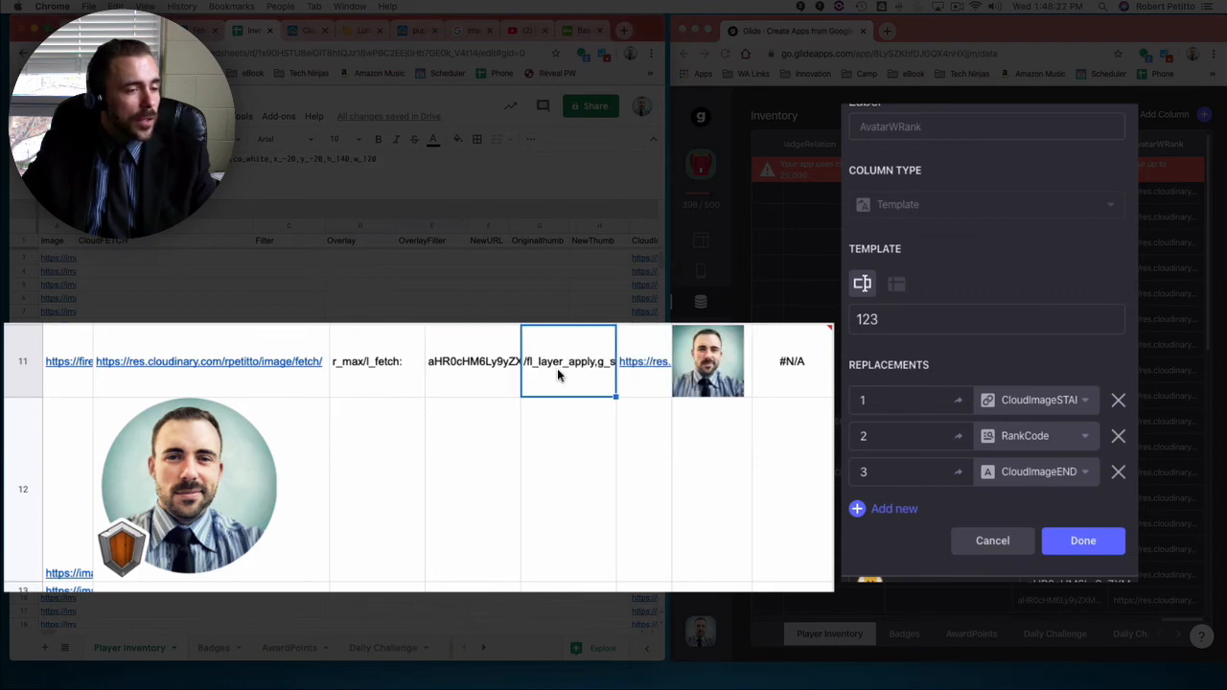
click(194, 366)
click(403, 360)
shift+click(432, 358)
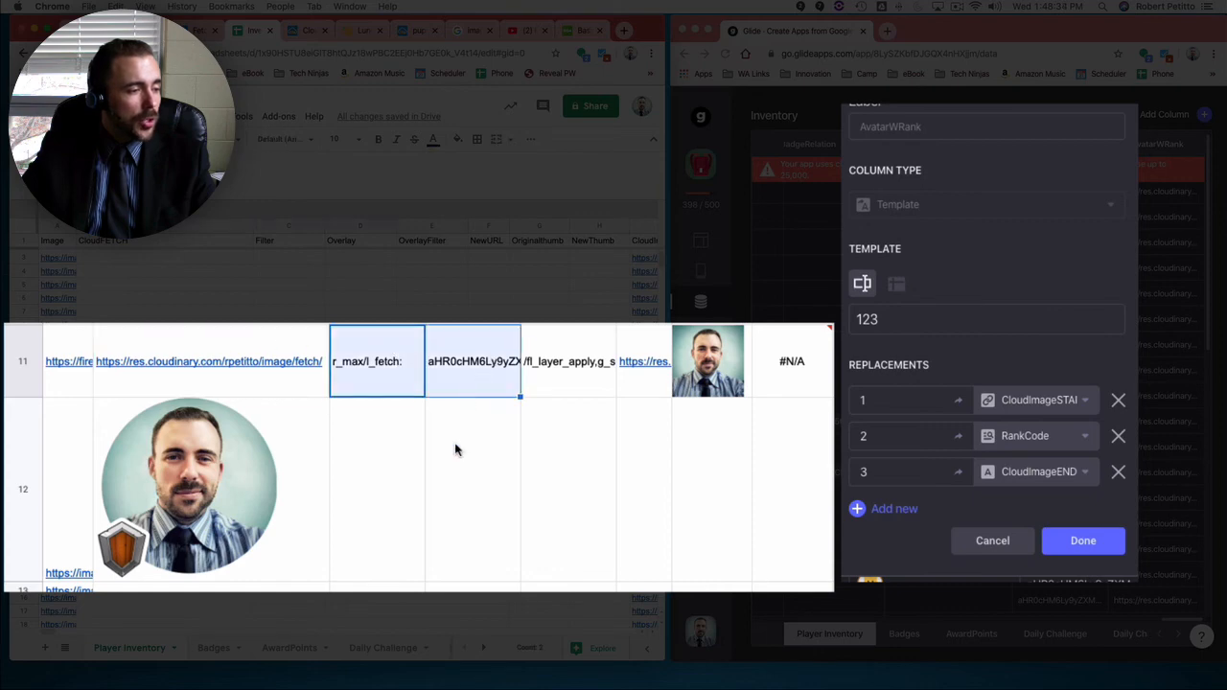
click(560, 349)
click(224, 337)
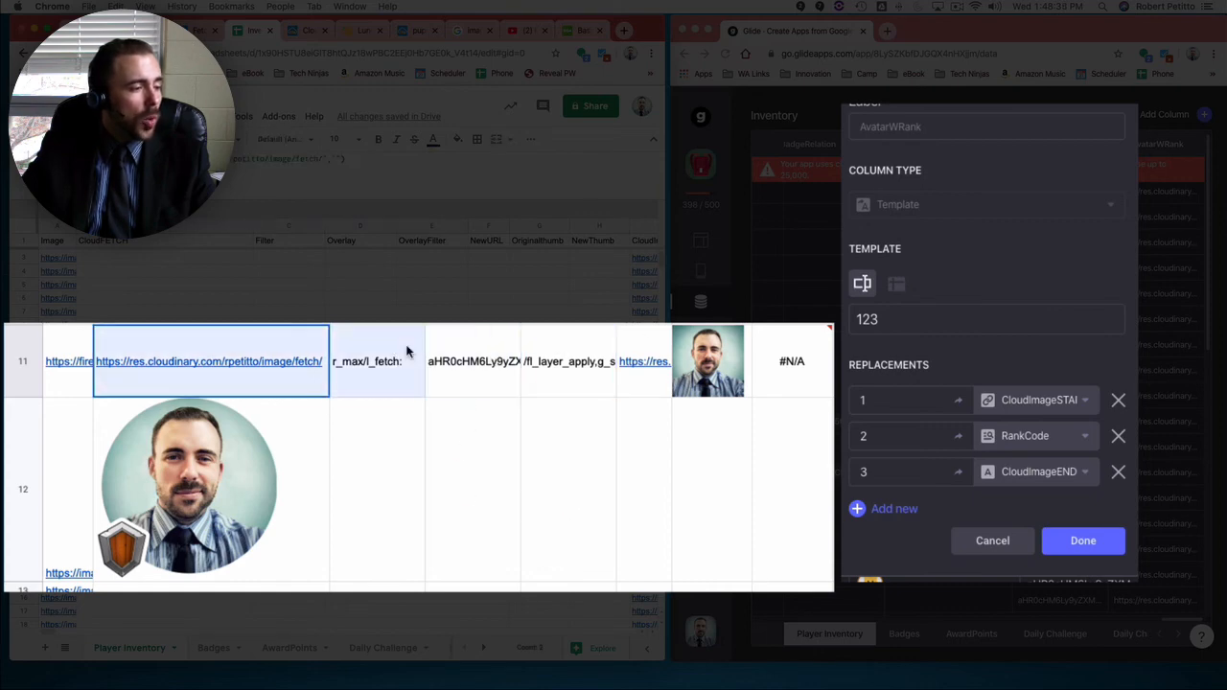
shift+click(403, 336)
click(479, 344)
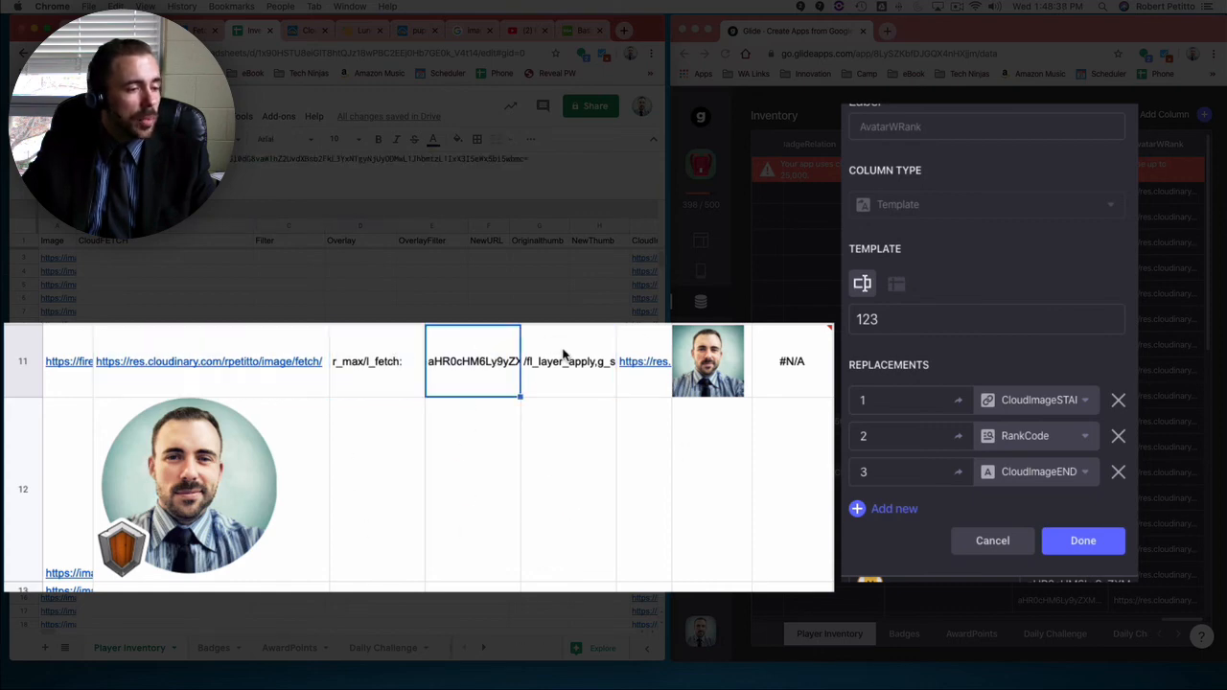
click(565, 354)
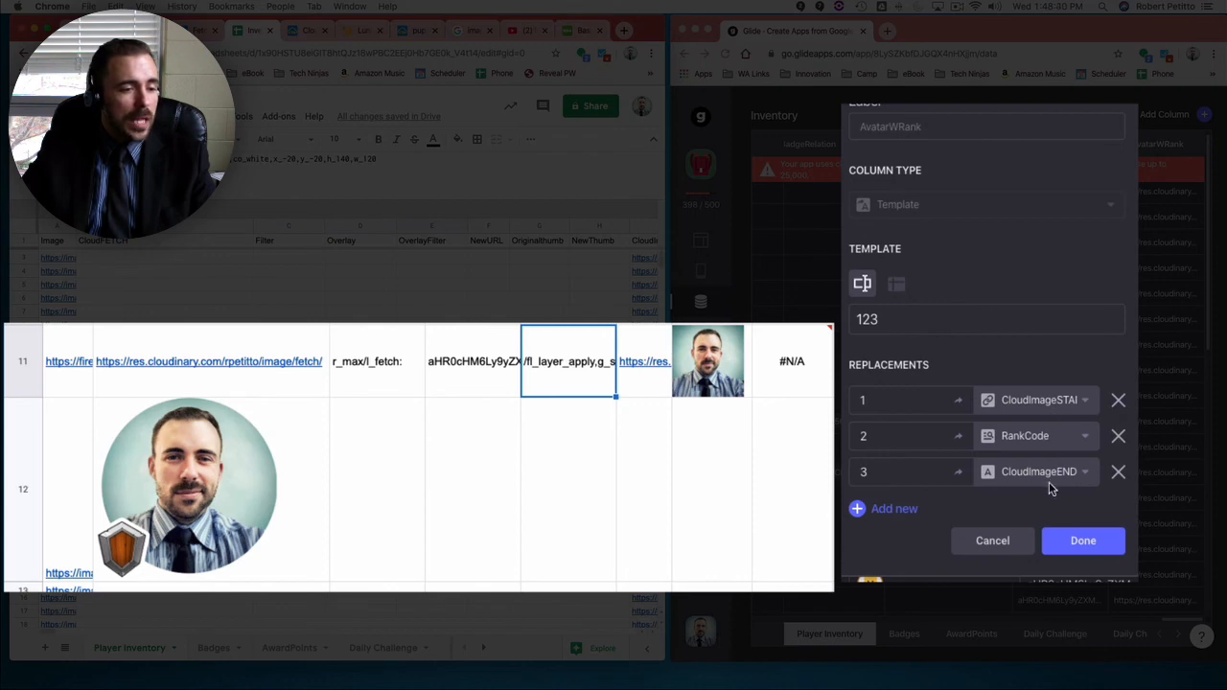
click(1095, 539)
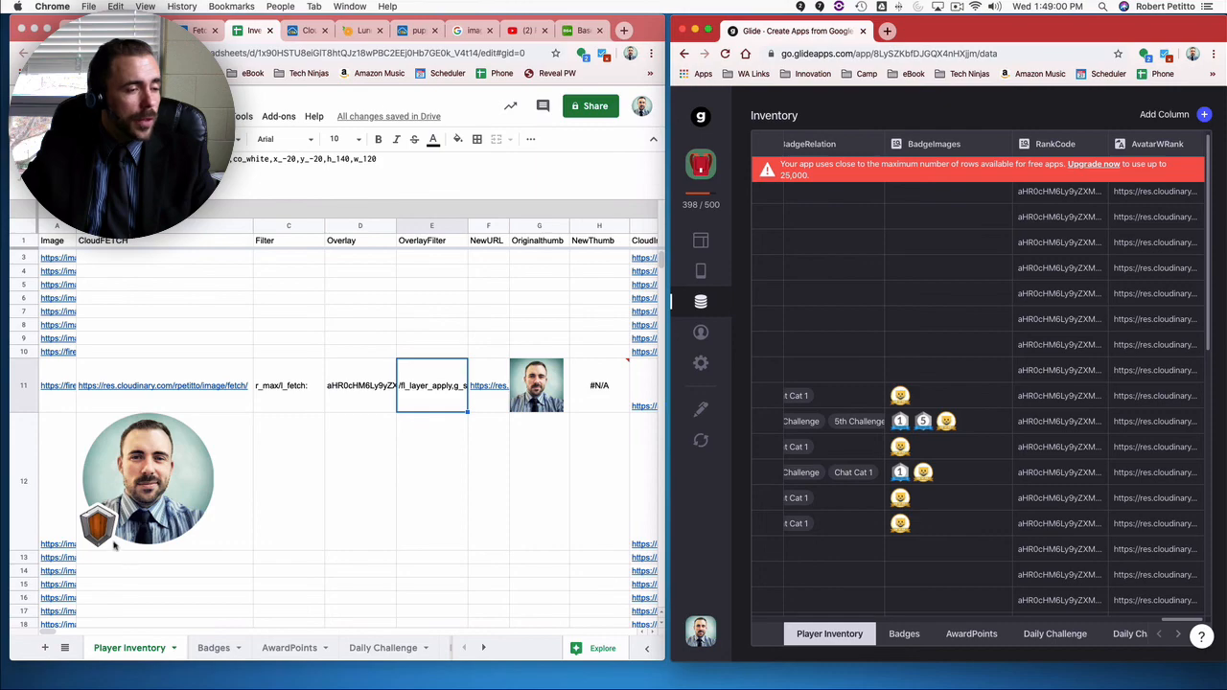
click(700, 240)
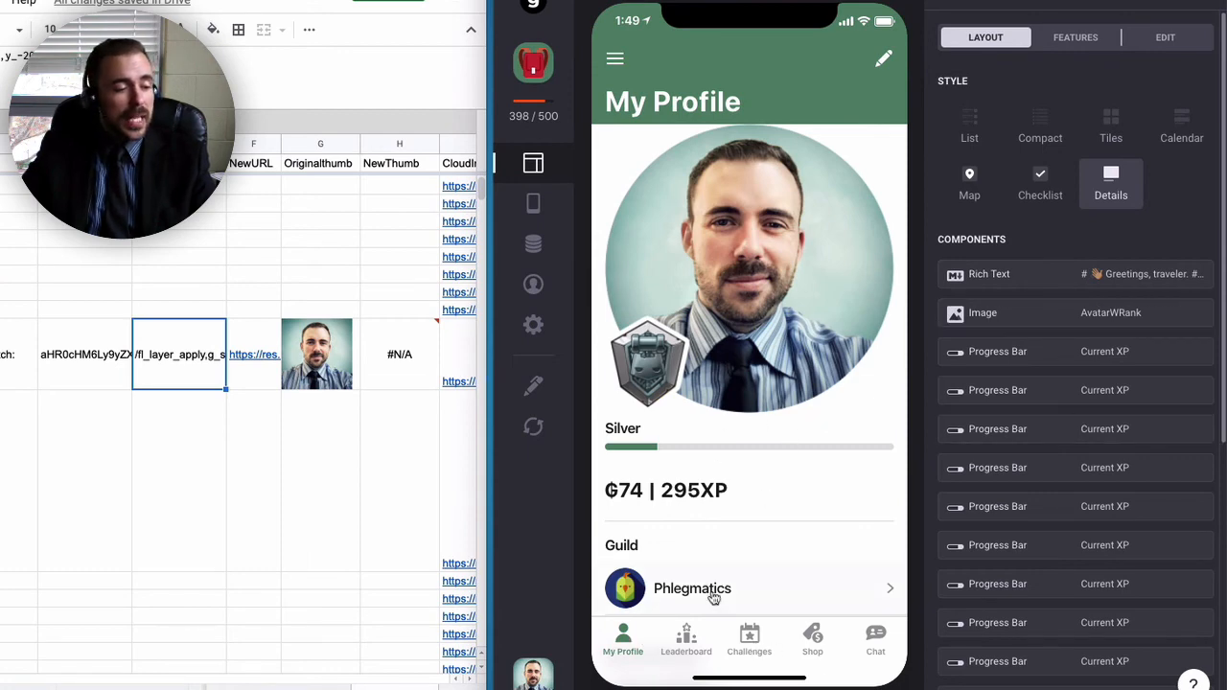
click(686, 638)
scroll(806, 525, down, 3)
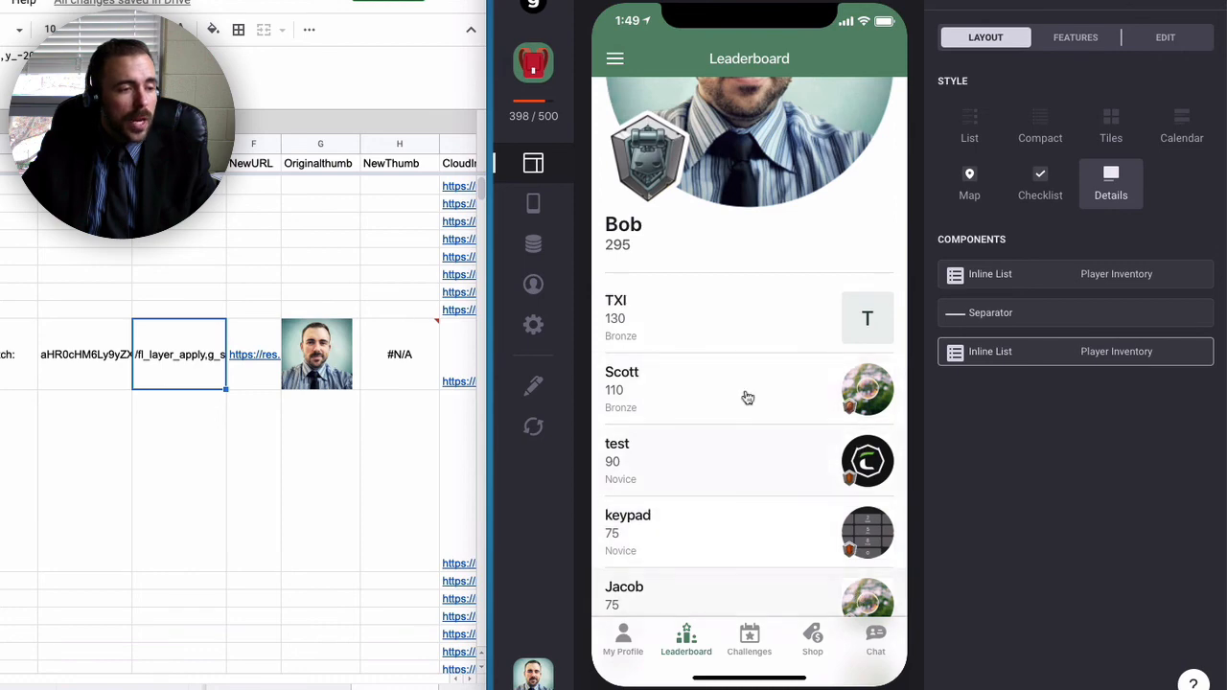
scroll(748, 398, up, 5)
Check the badged profile images in the preview's Players list, and return to the Leaderboard
click(614, 59)
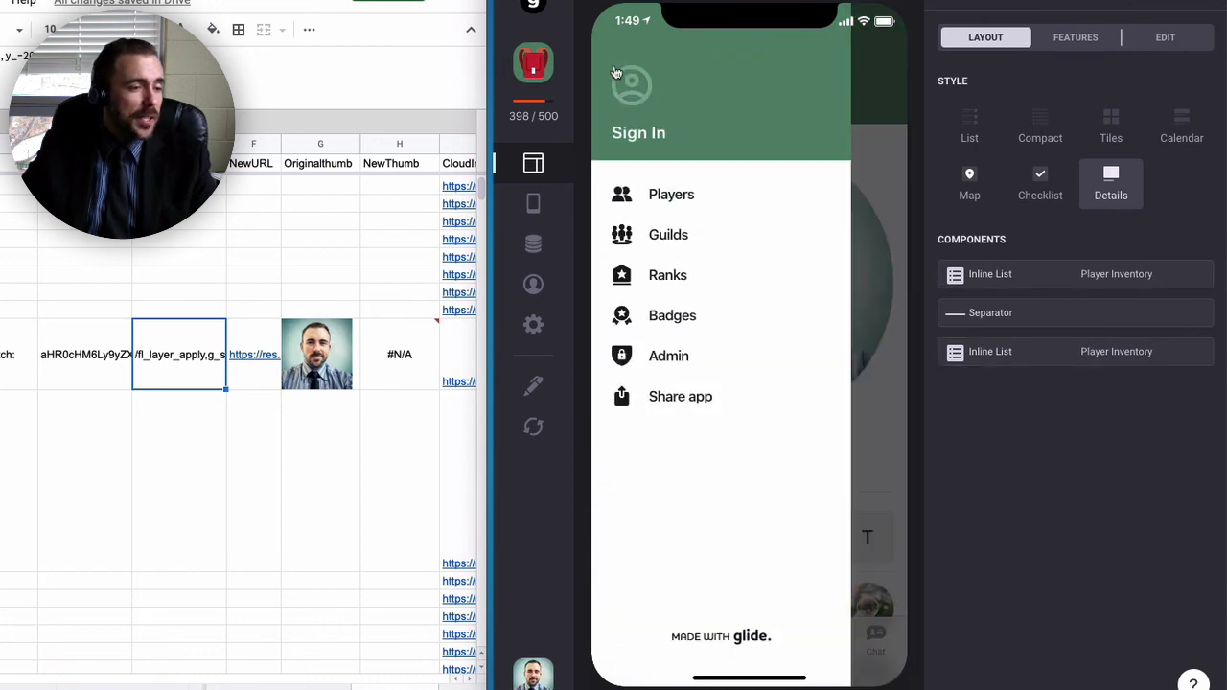
click(691, 198)
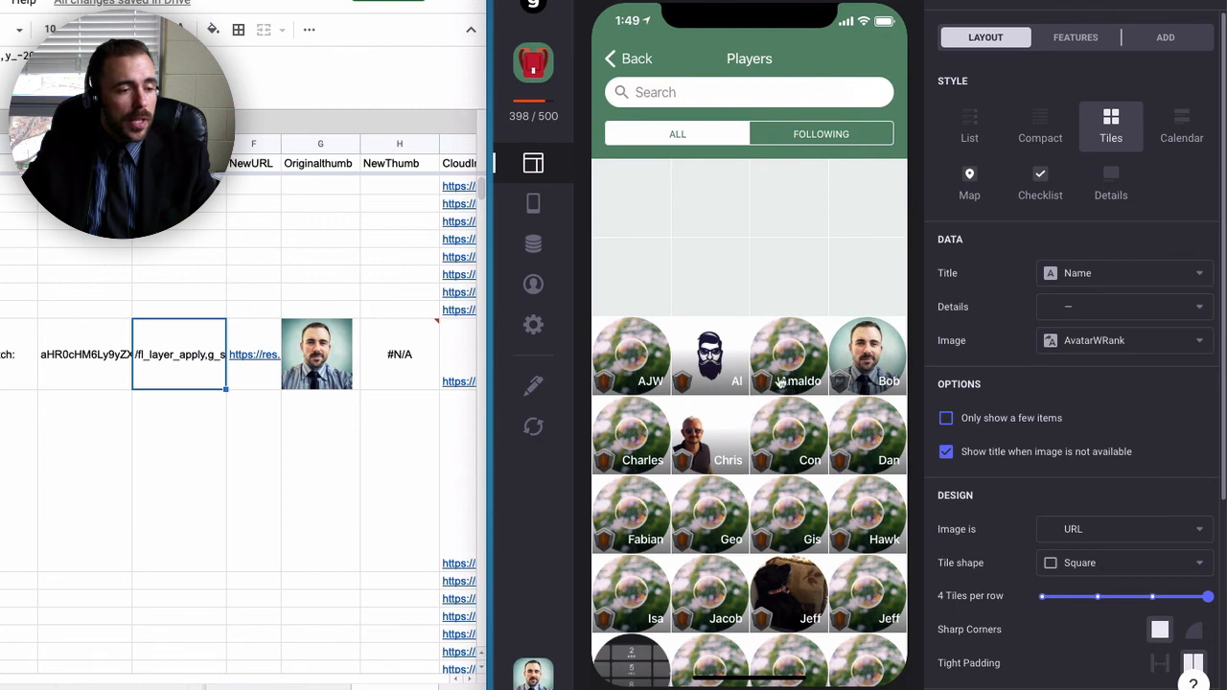
click(615, 55)
click(616, 58)
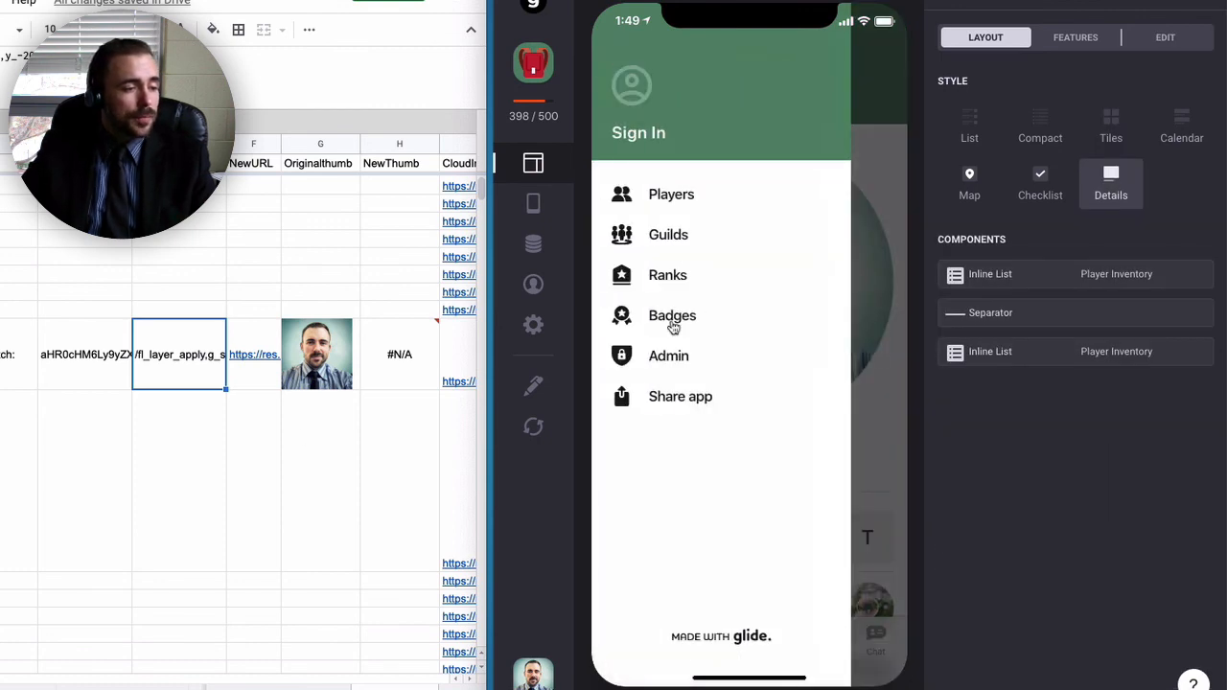
click(870, 319)
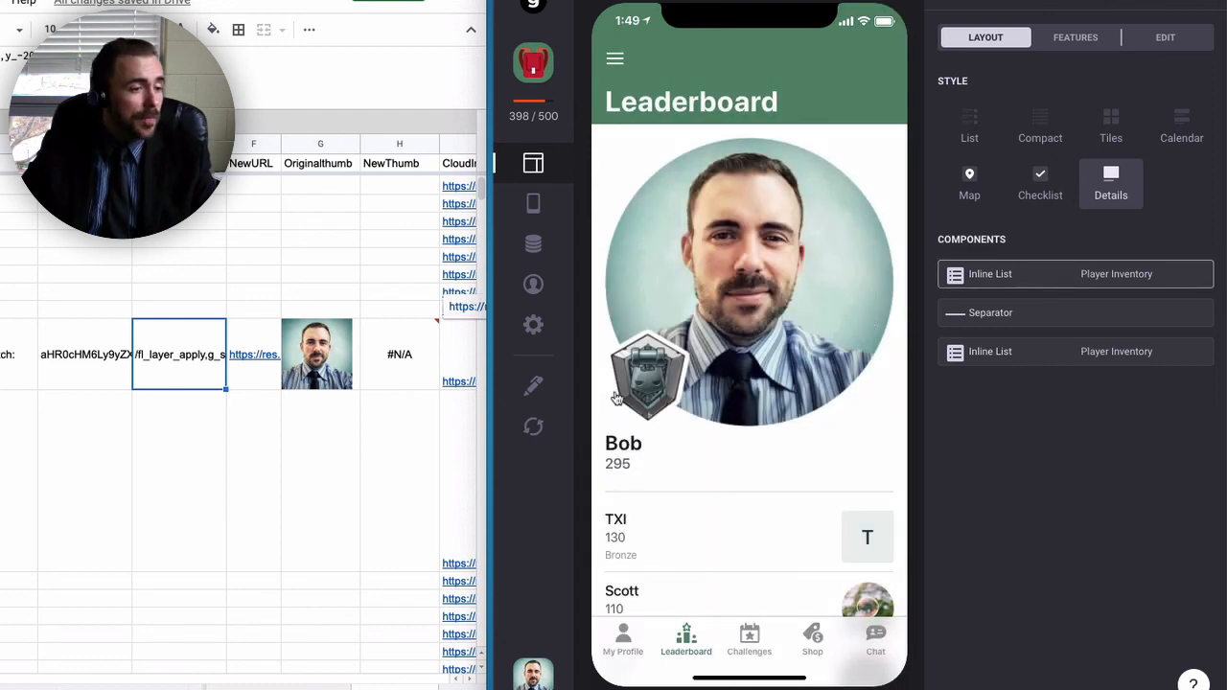
Open the Award Points form in the preview's Admin section, choose XP as the type and select the recipient's e-mail
click(614, 59)
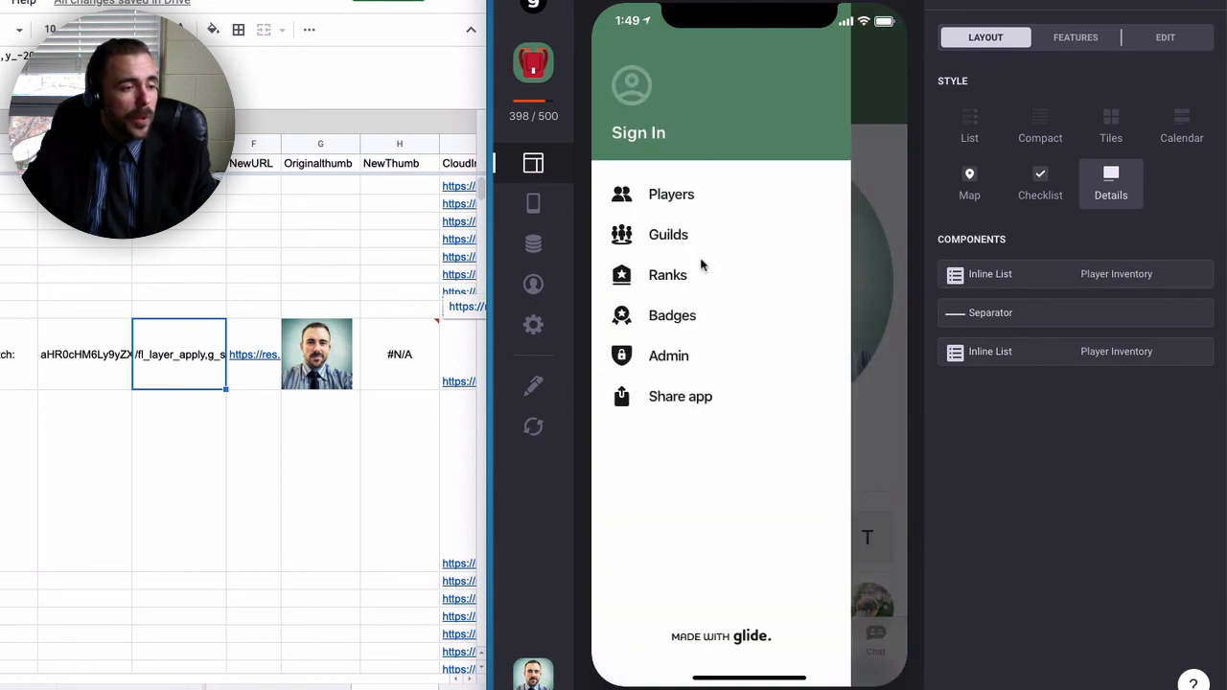
click(676, 367)
click(740, 106)
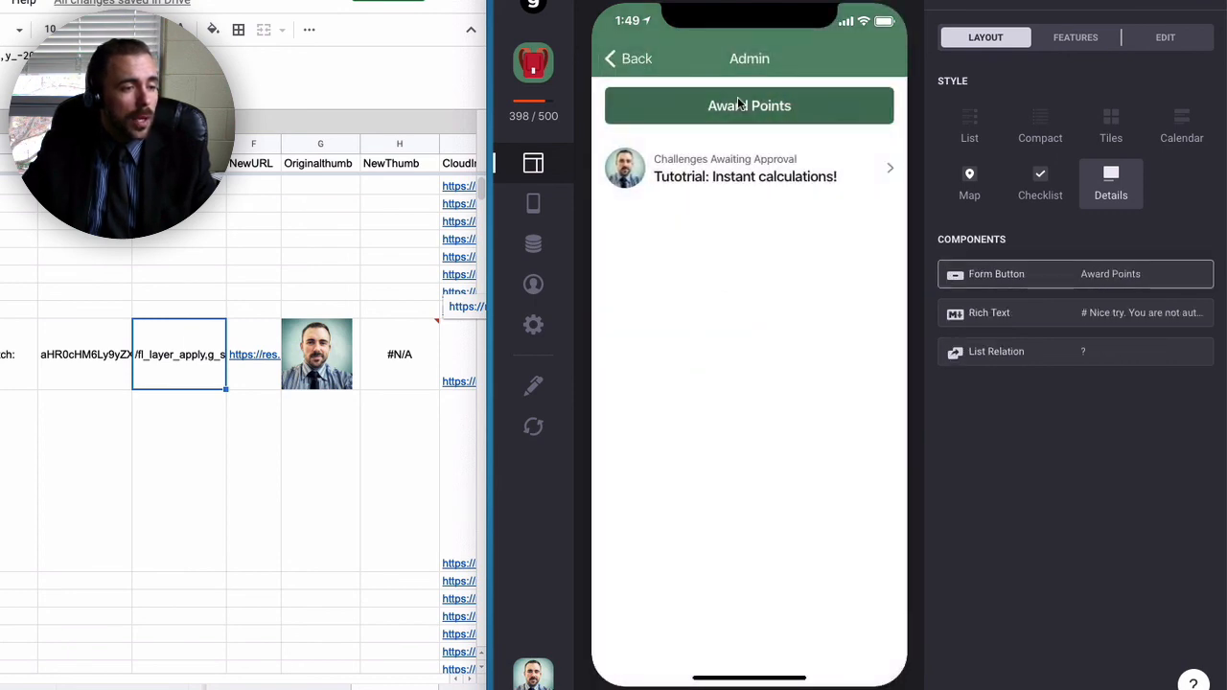
click(700, 131)
click(672, 211)
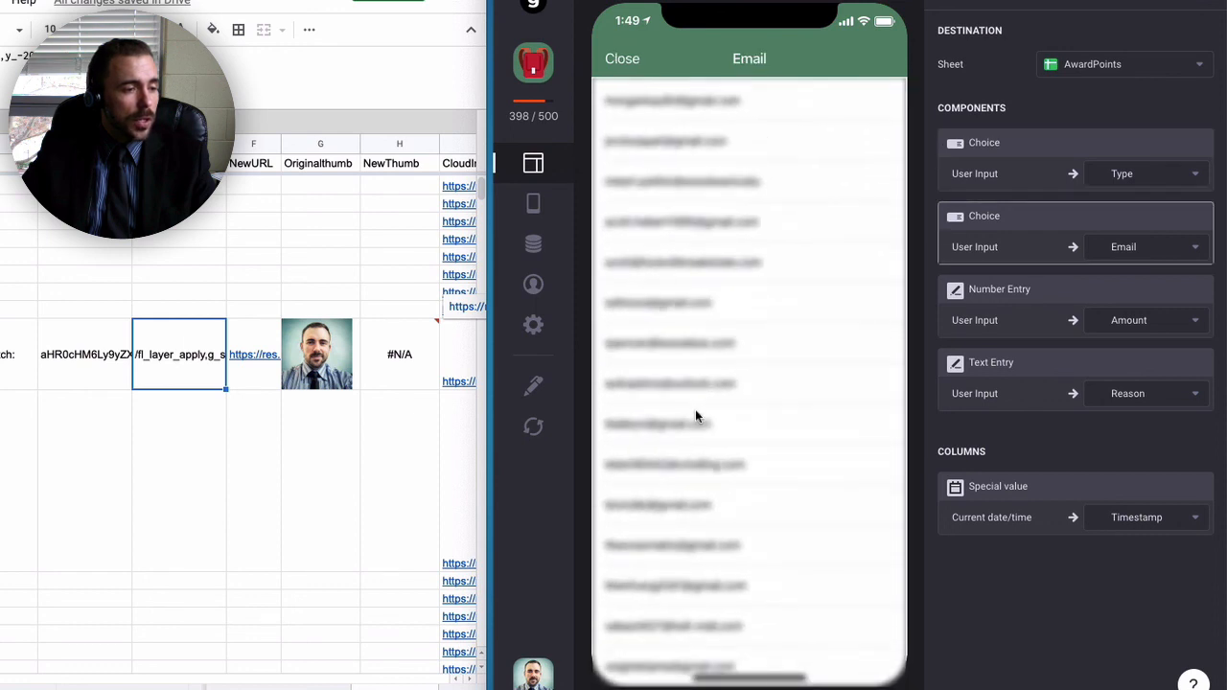
click(652, 181)
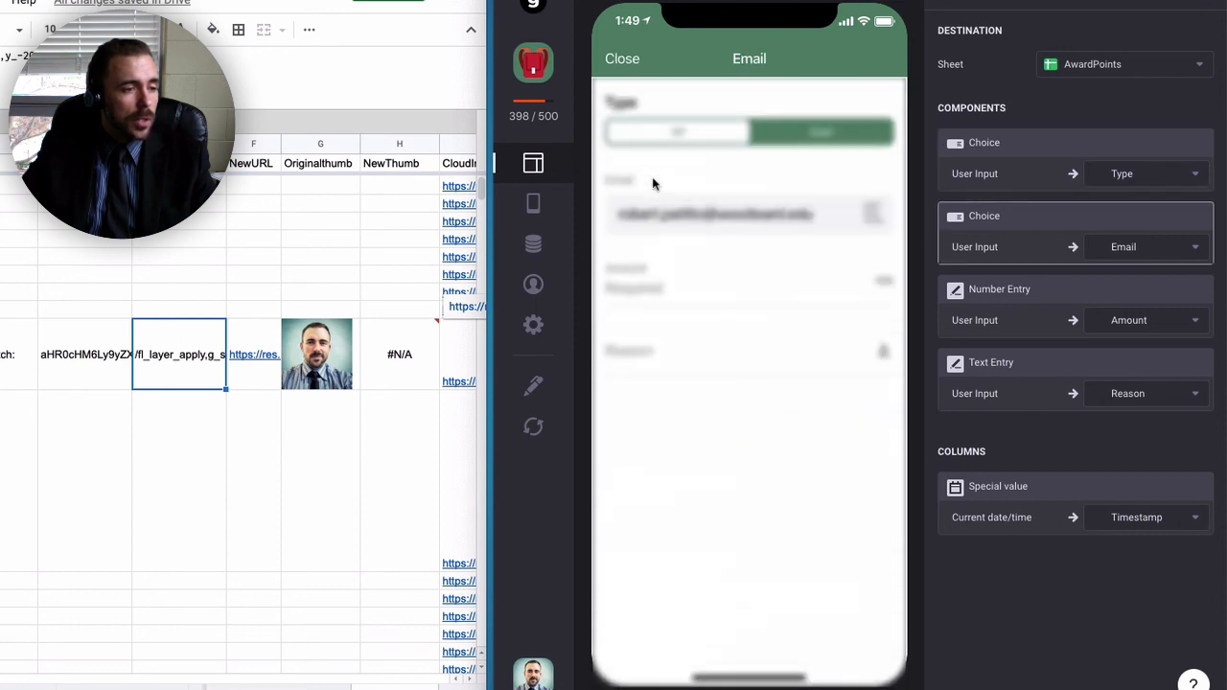
Set the XP award amount to 300, submit the form and return to the Leaderboard
click(641, 286)
text(300)
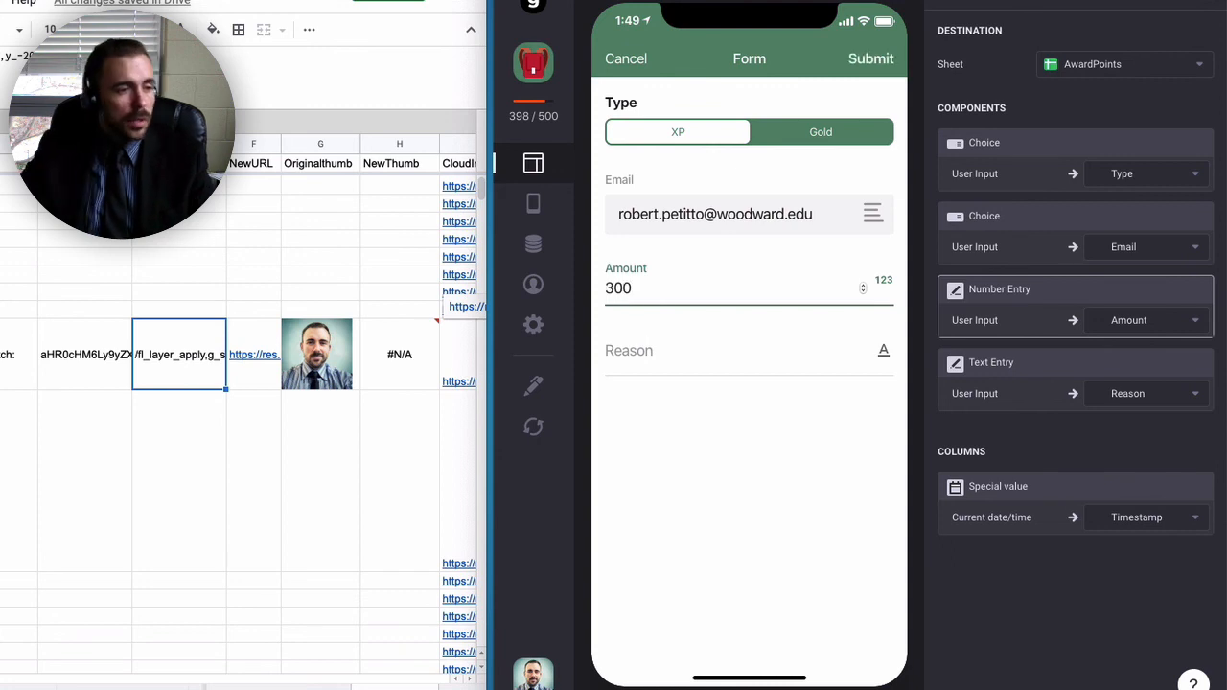
click(870, 60)
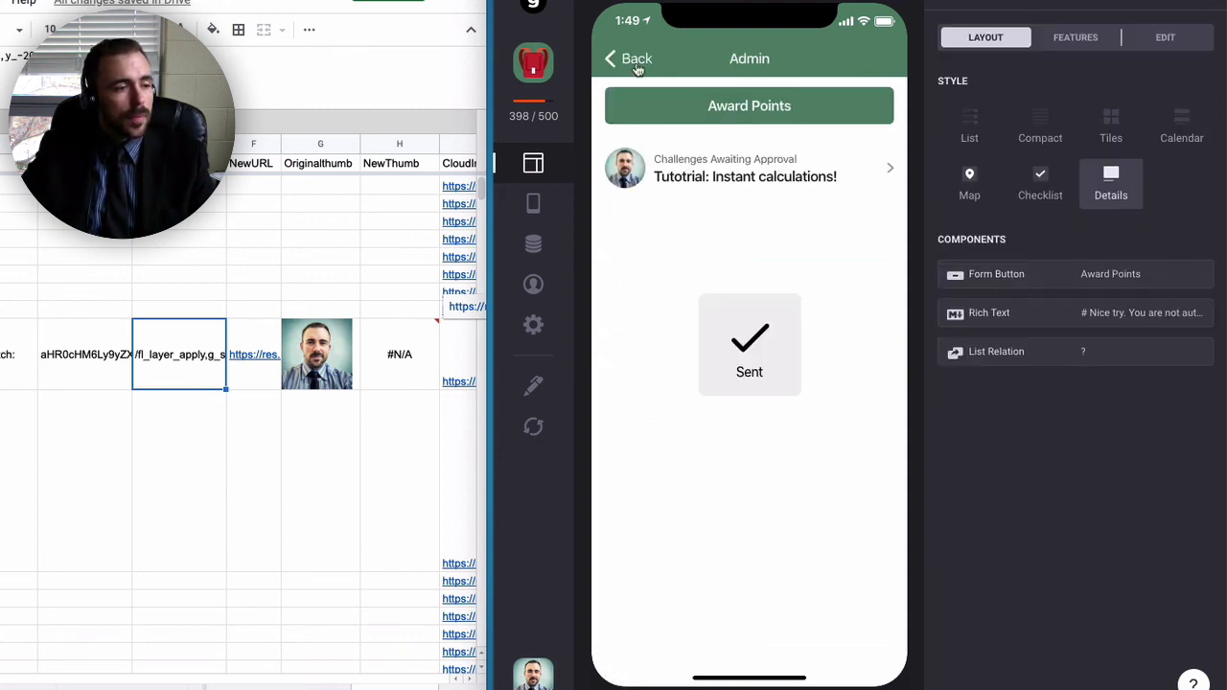
click(636, 62)
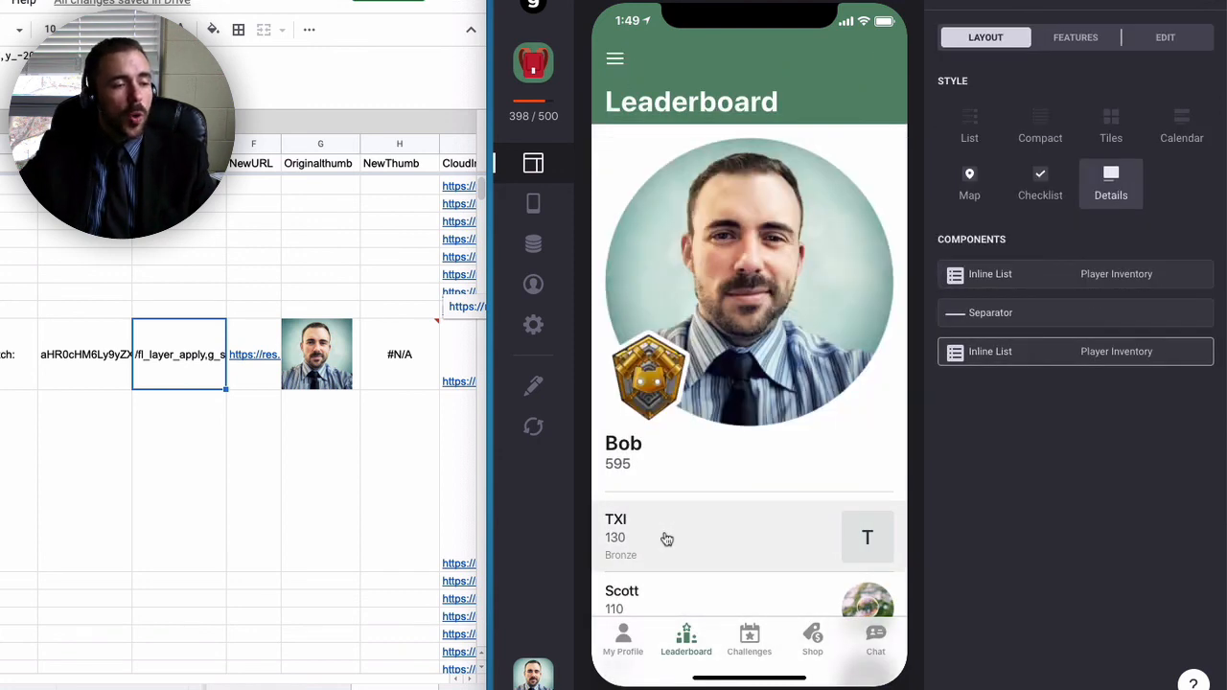